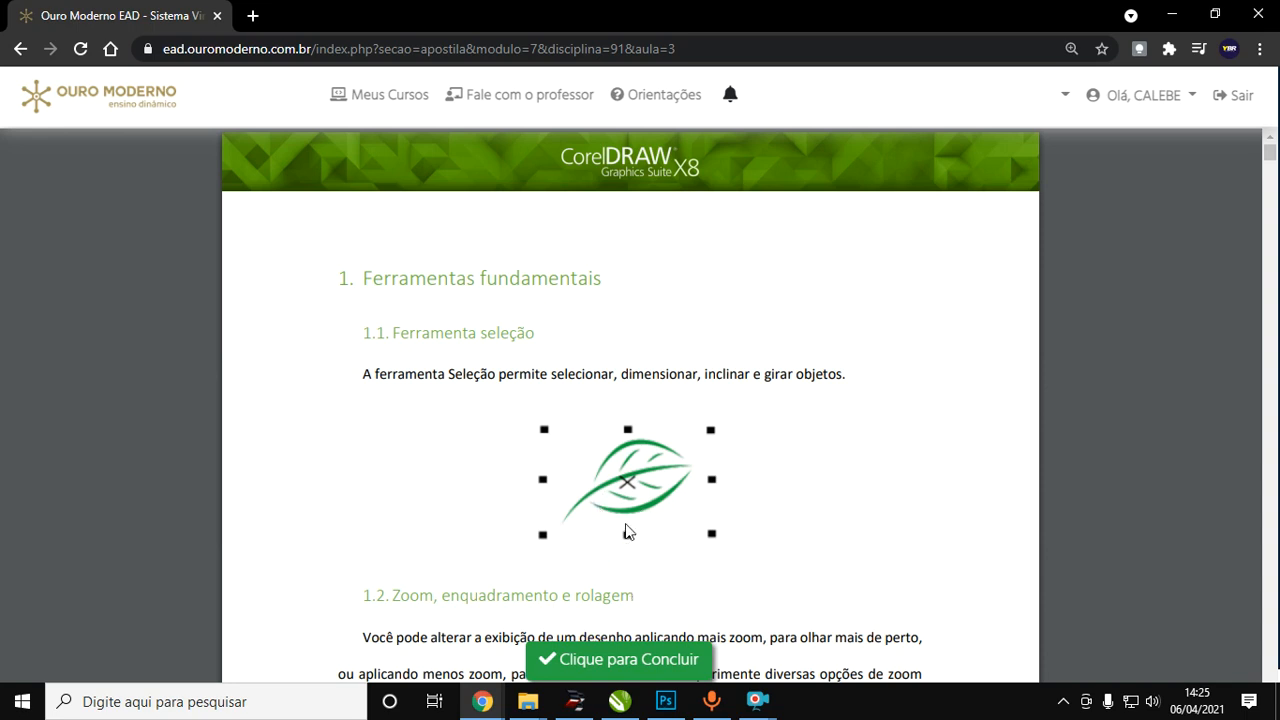
# Switch to CorelDRAW and activate the Selection tool (Seleção).
pyautogui.click(620, 700)
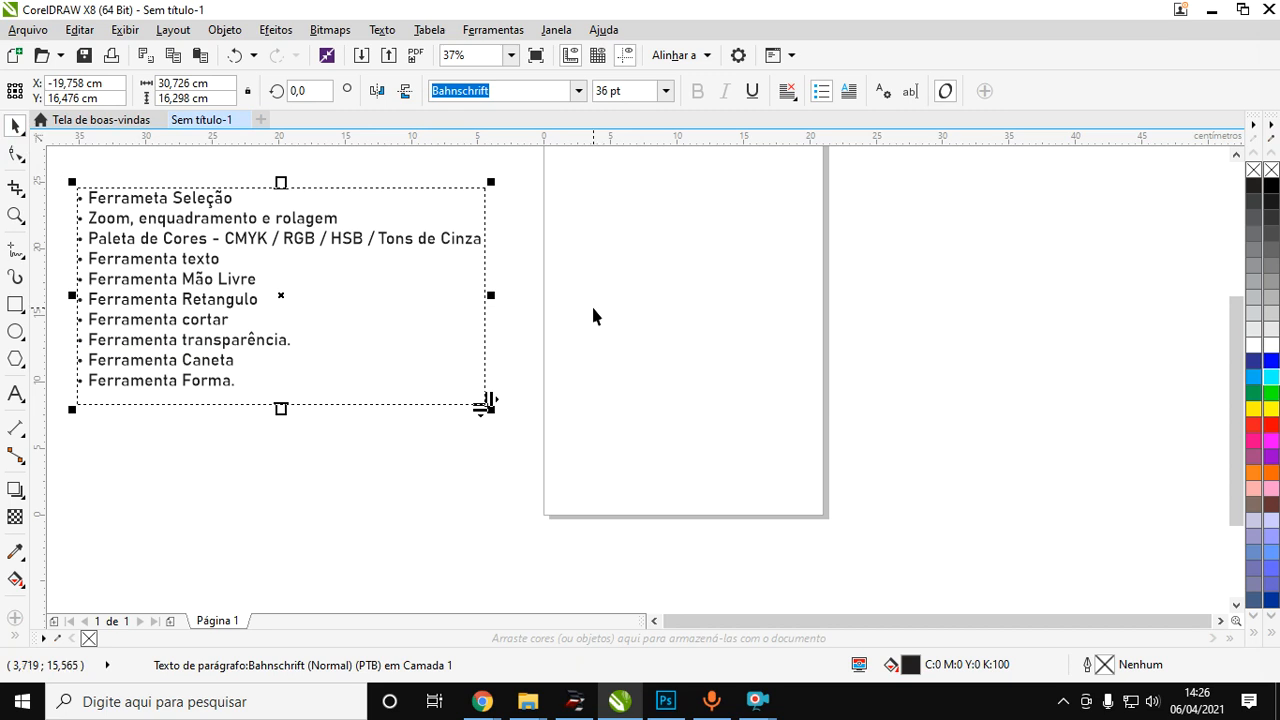
pyautogui.scroll(-1, 593, 316)
pyautogui.scroll(1, 632, 199)
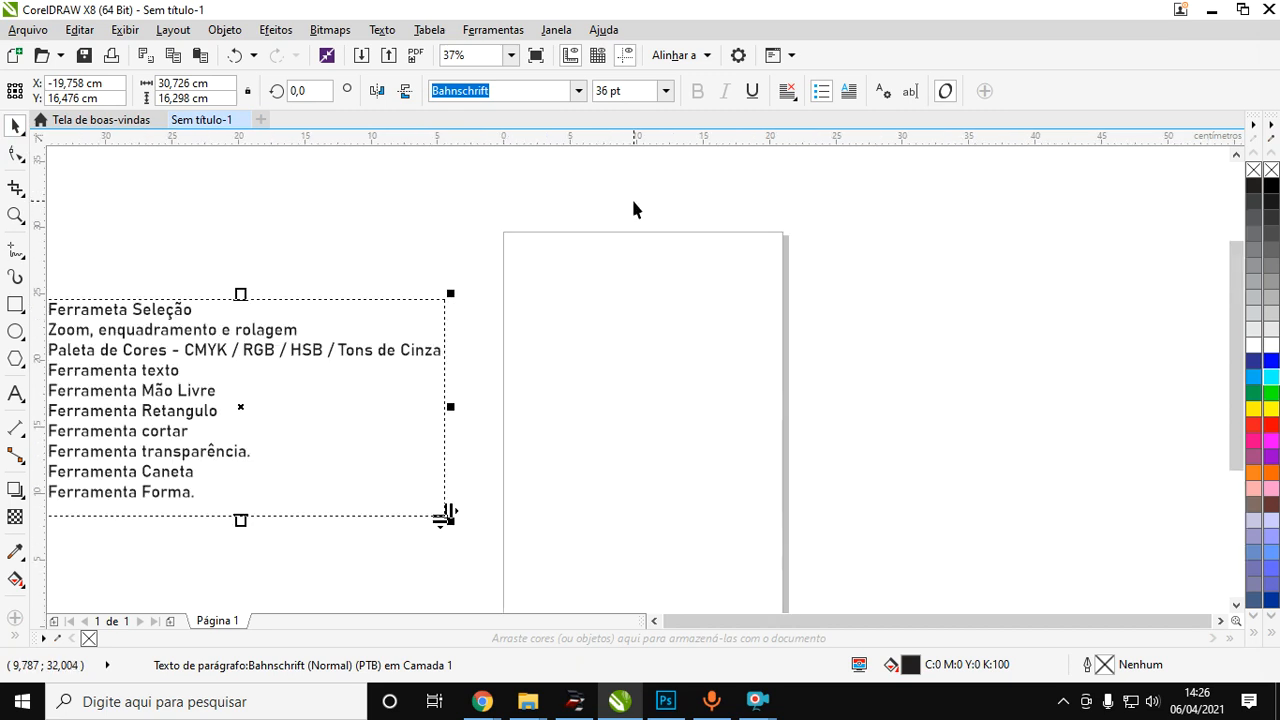
pyautogui.scroll(-1, 633, 208)
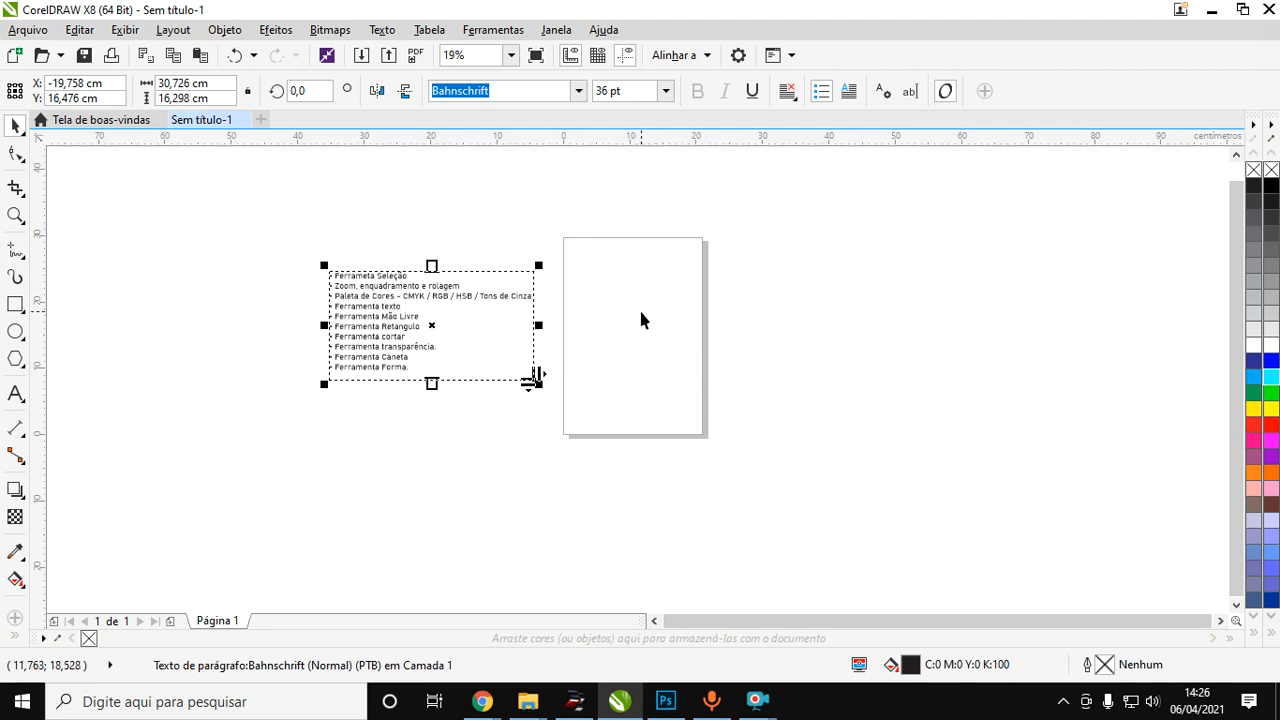
pyautogui.click(17, 131)
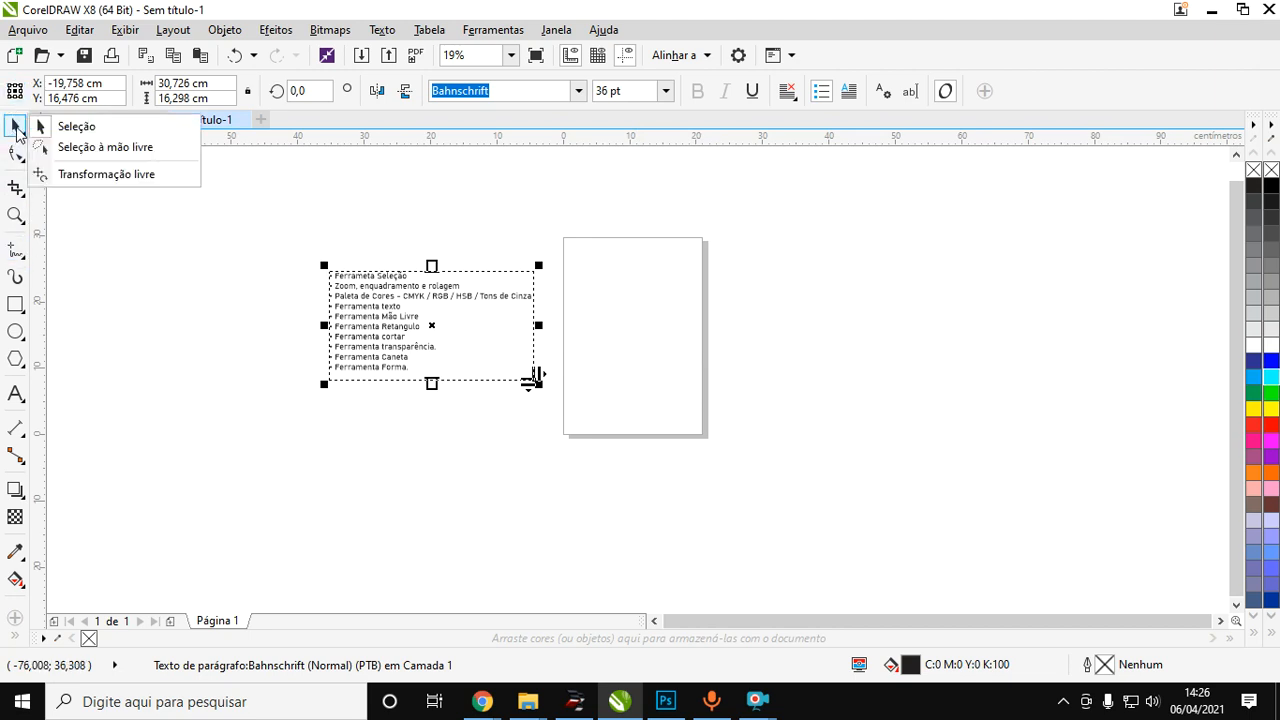
pyautogui.click(81, 129)
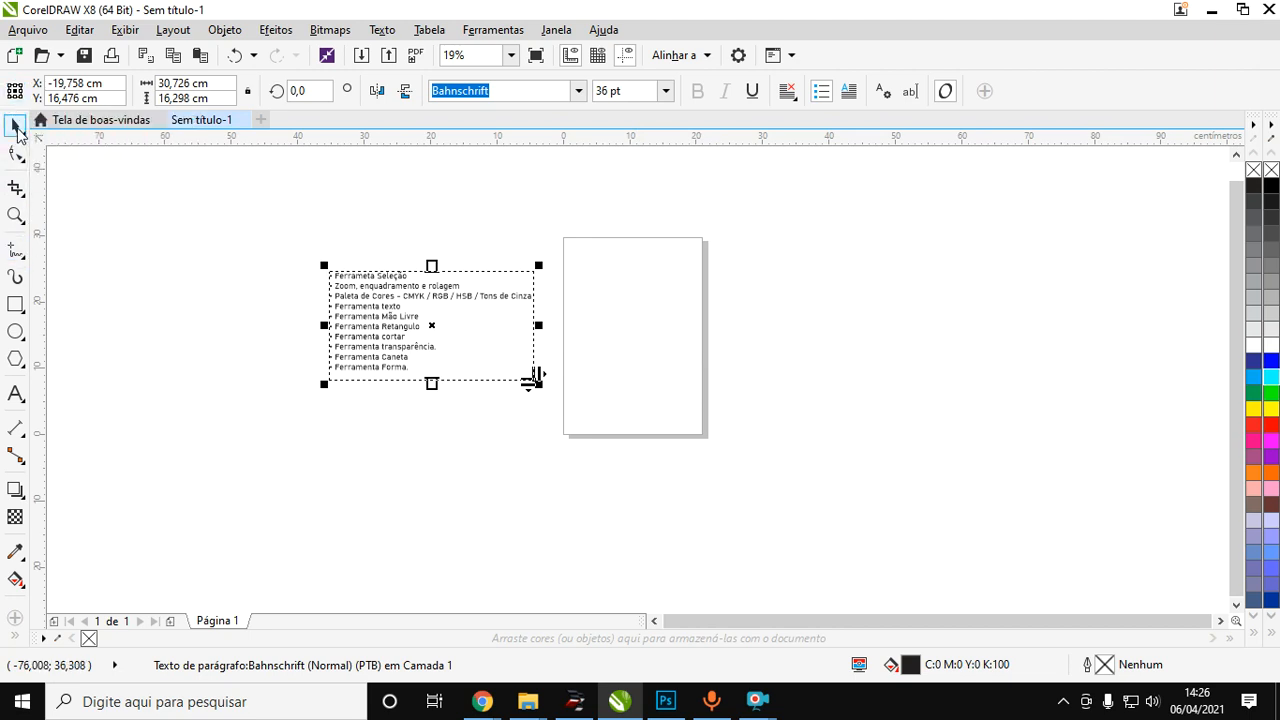
pyautogui.click(17, 131)
pyautogui.click(90, 129)
# Activate the Freehand Selection tool (Seleção à mão livre) and lasso a small empty area at the page's edge, deselecting the text list.
pyautogui.click(13, 131)
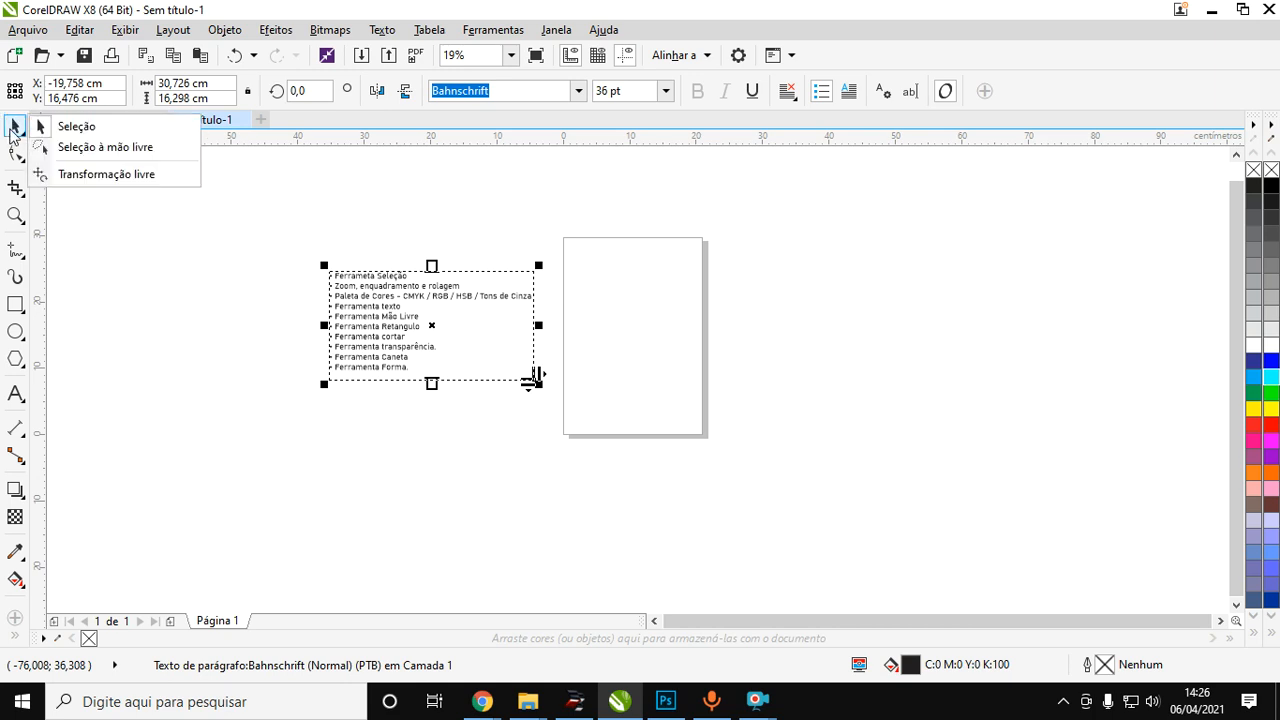
pyautogui.click(104, 149)
pyautogui.moveTo(709, 306)
pyautogui.mouseDown()
pyautogui.moveTo(770, 401)
pyautogui.moveTo(627, 449)
pyautogui.moveTo(544, 343)
pyautogui.moveTo(599, 254)
pyautogui.moveTo(720, 306)
pyautogui.mouseUp()
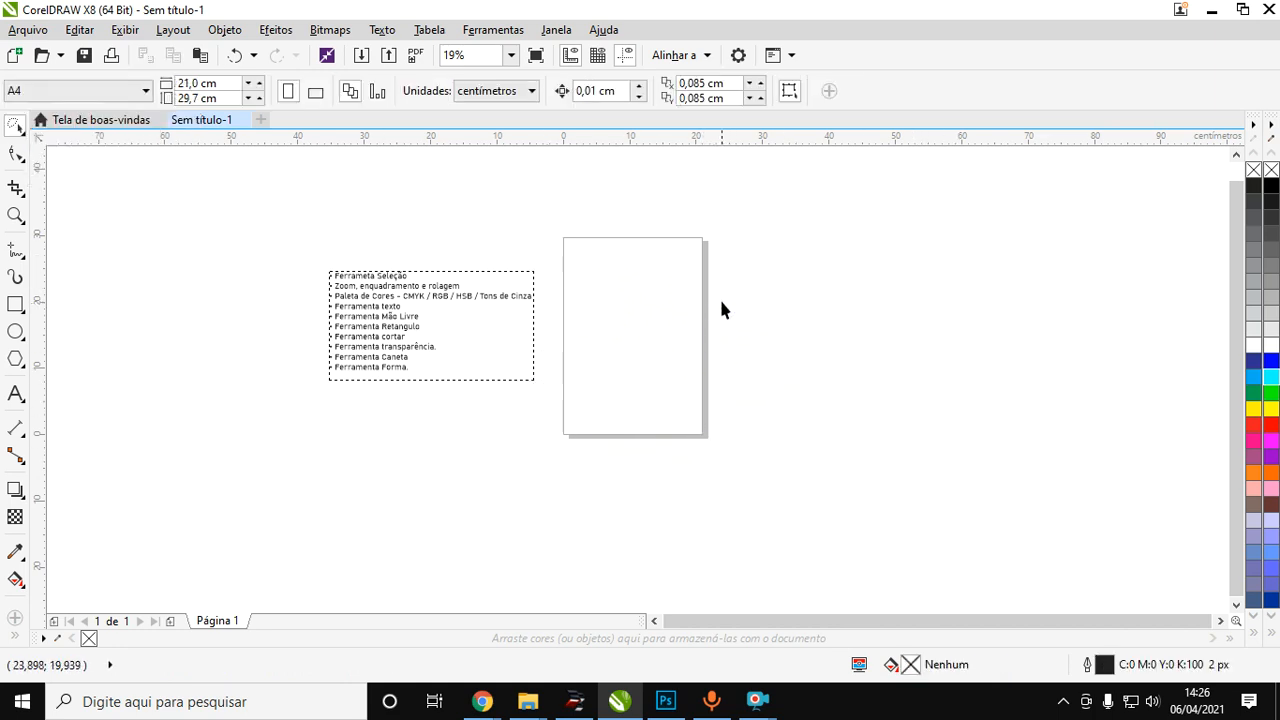
# Return to the Selection tool (Seleção) and draw a selection marquee across the blank page.
pyautogui.click(18, 128)
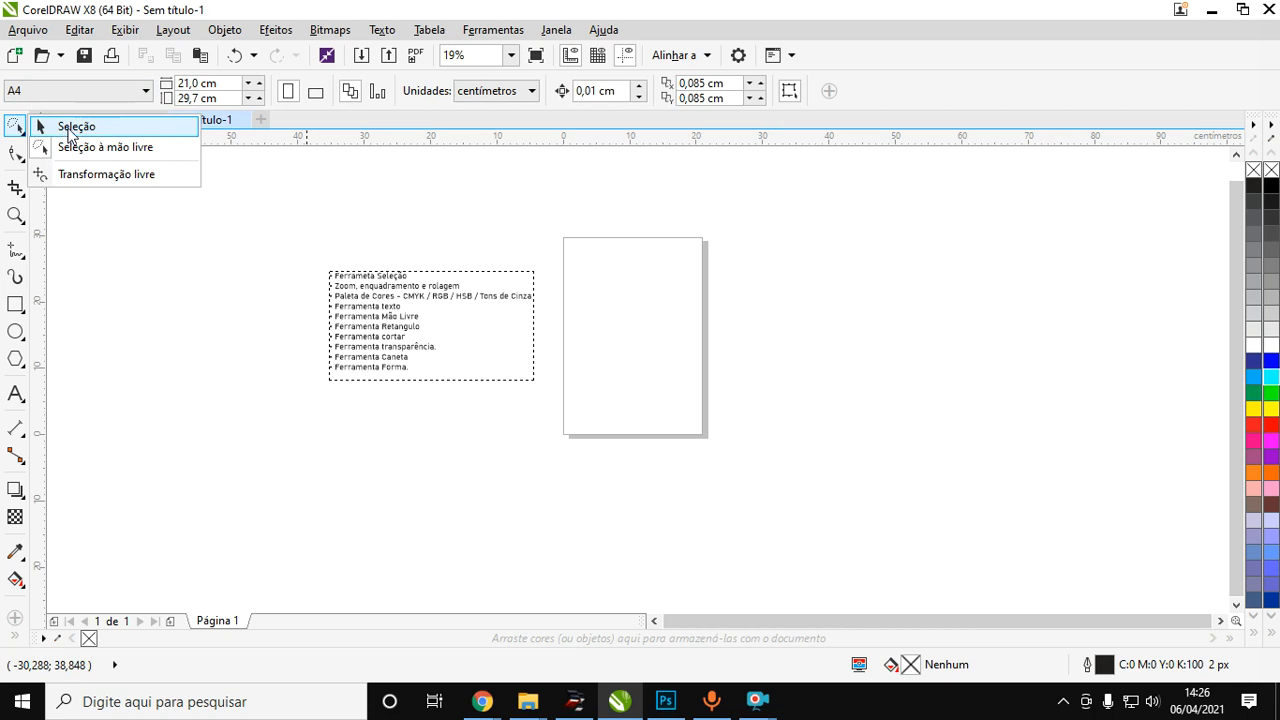
pyautogui.click(70, 128)
pyautogui.moveTo(579, 232); pyautogui.dragTo(869, 379)
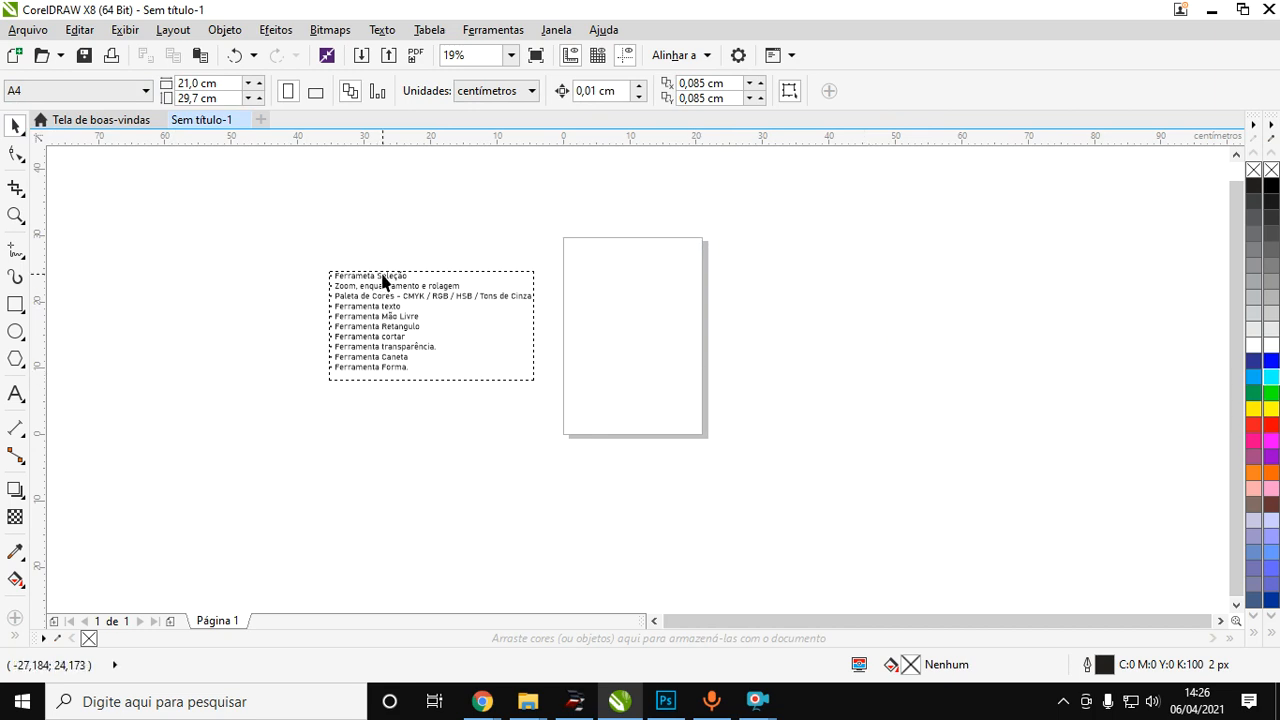
# Try the Text tool and the Drop Shadow tool, returning to the Selection tool after each one.
pyautogui.click(15, 394)
pyautogui.hotkey('ctrl', 'space')
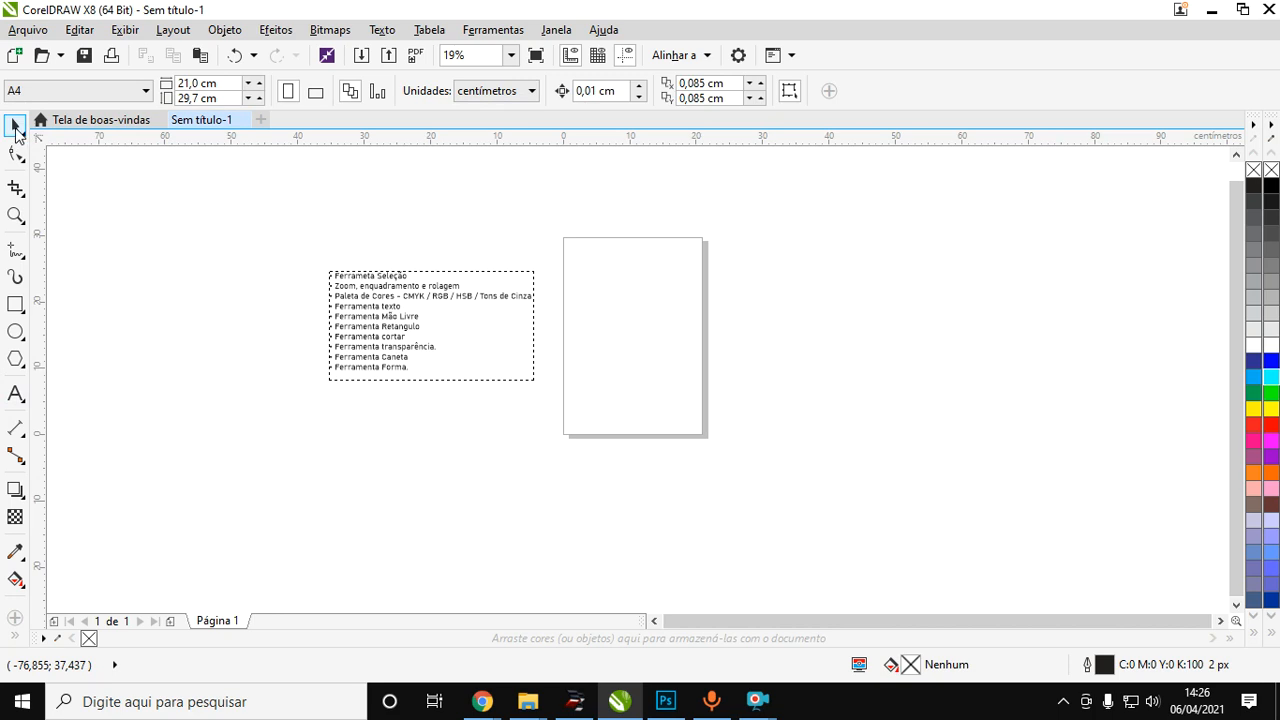
pyautogui.click(19, 130)
pyautogui.click(72, 130)
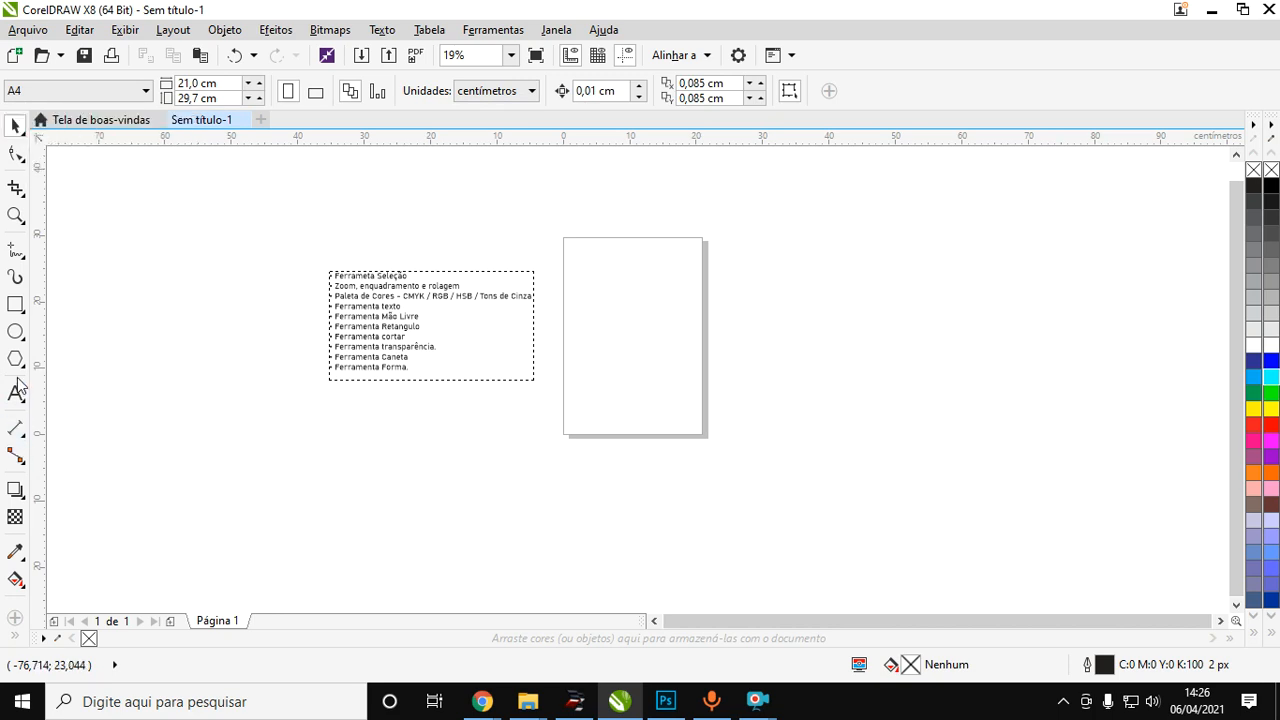
pyautogui.click(19, 489)
pyautogui.press('space')
pyautogui.click(18, 138)
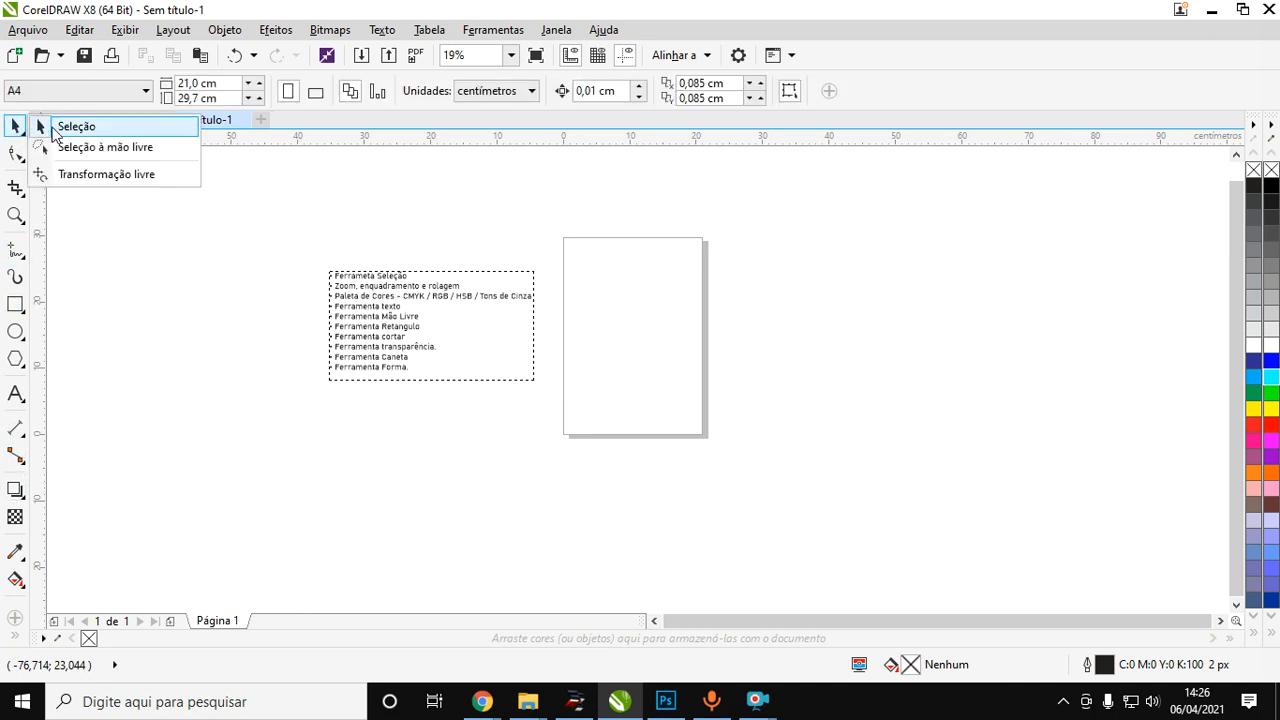
pyautogui.click(77, 128)
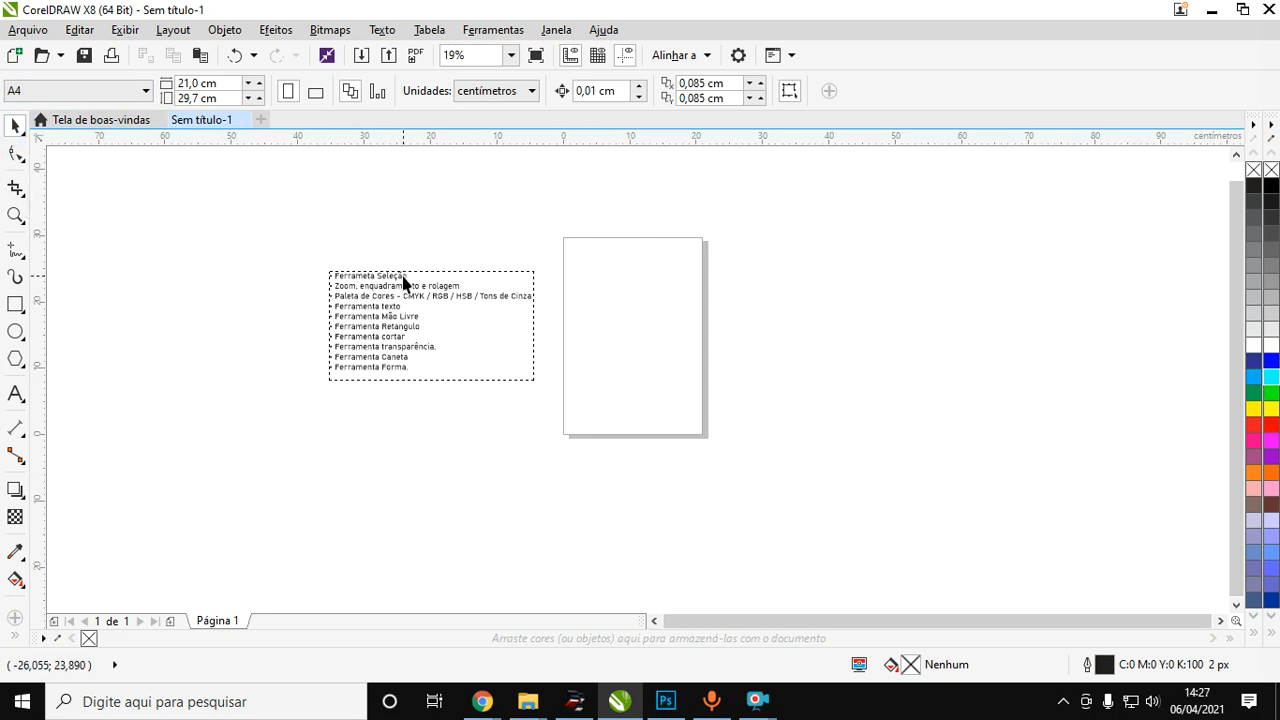
# Activate the Zoom tool and magnify the bulleted tool list with zoom windows drawn around it.
pyautogui.scroll(1, 450, 292)
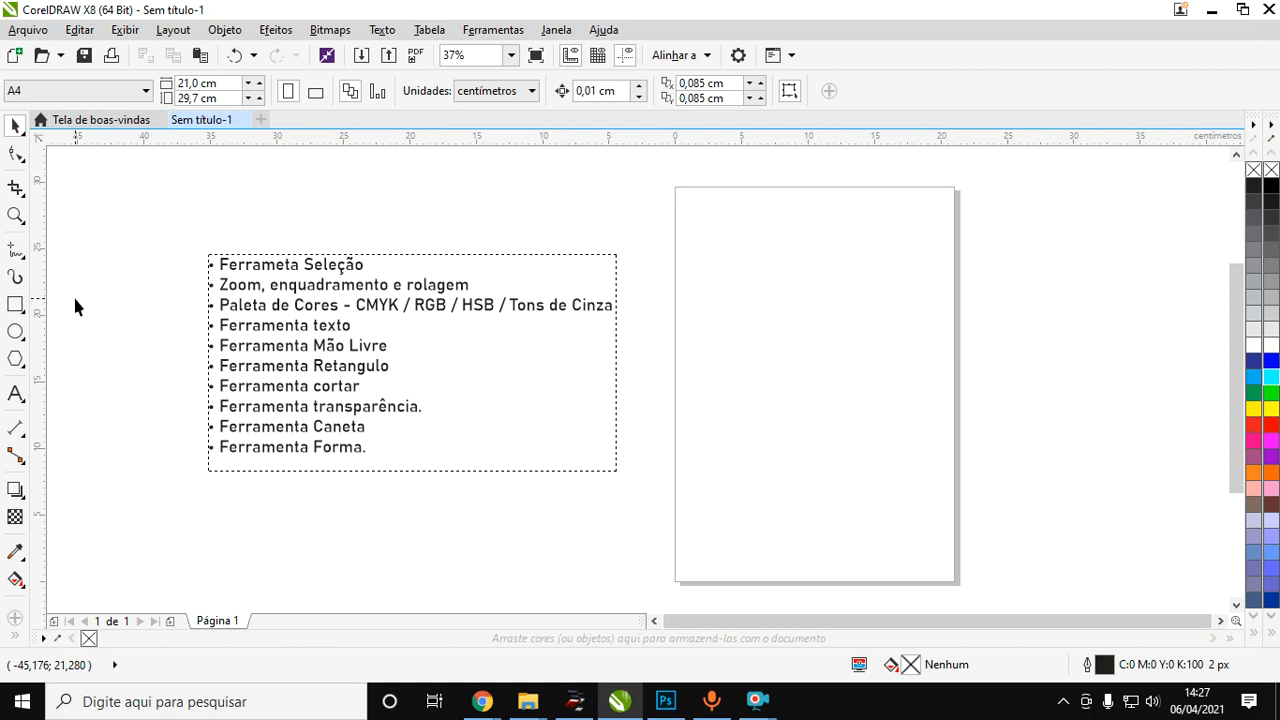
pyautogui.press('z')
pyautogui.click(20, 225)
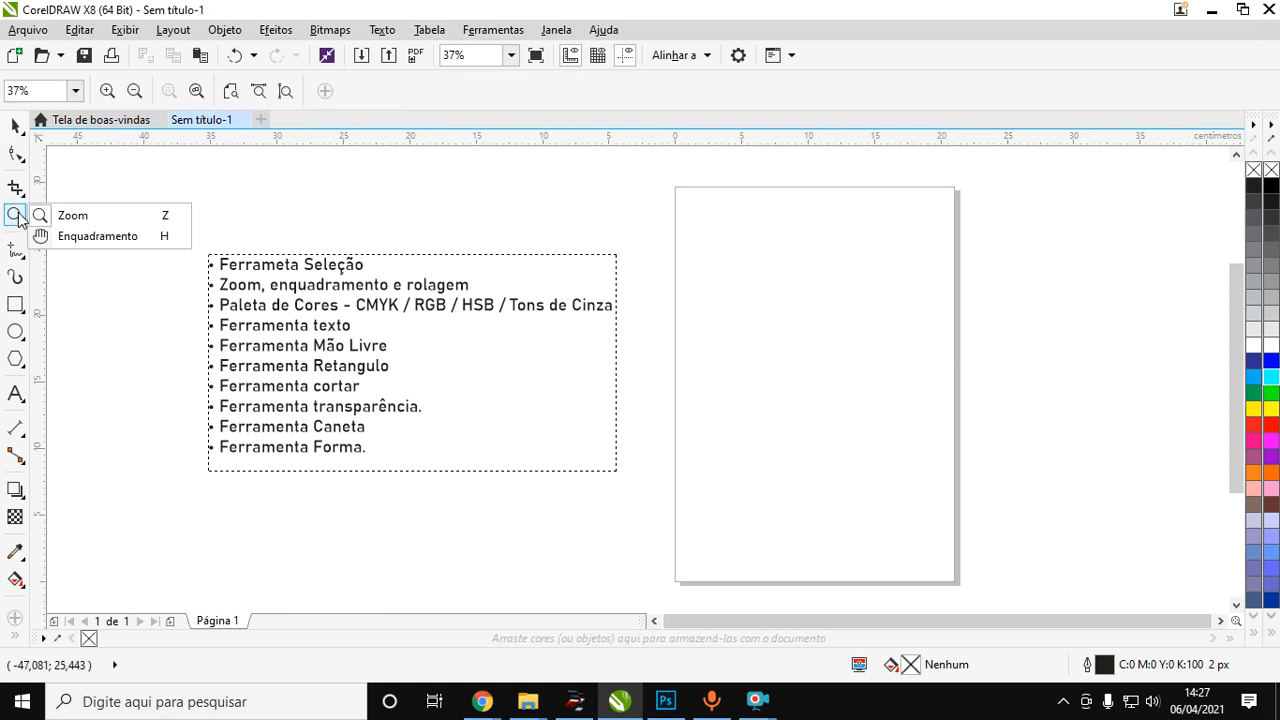
pyautogui.click(82, 222)
pyautogui.moveTo(641, 173); pyautogui.dragTo(143, 543)
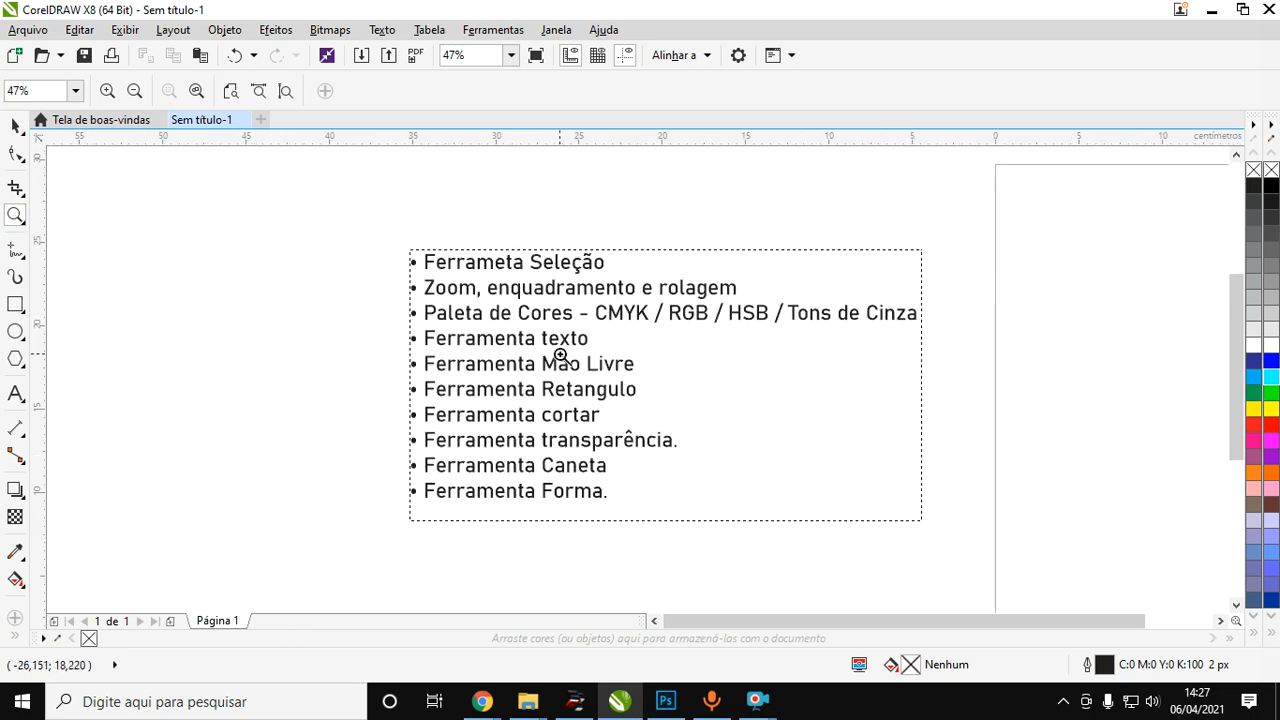
pyautogui.moveTo(345, 229); pyautogui.dragTo(980, 521)
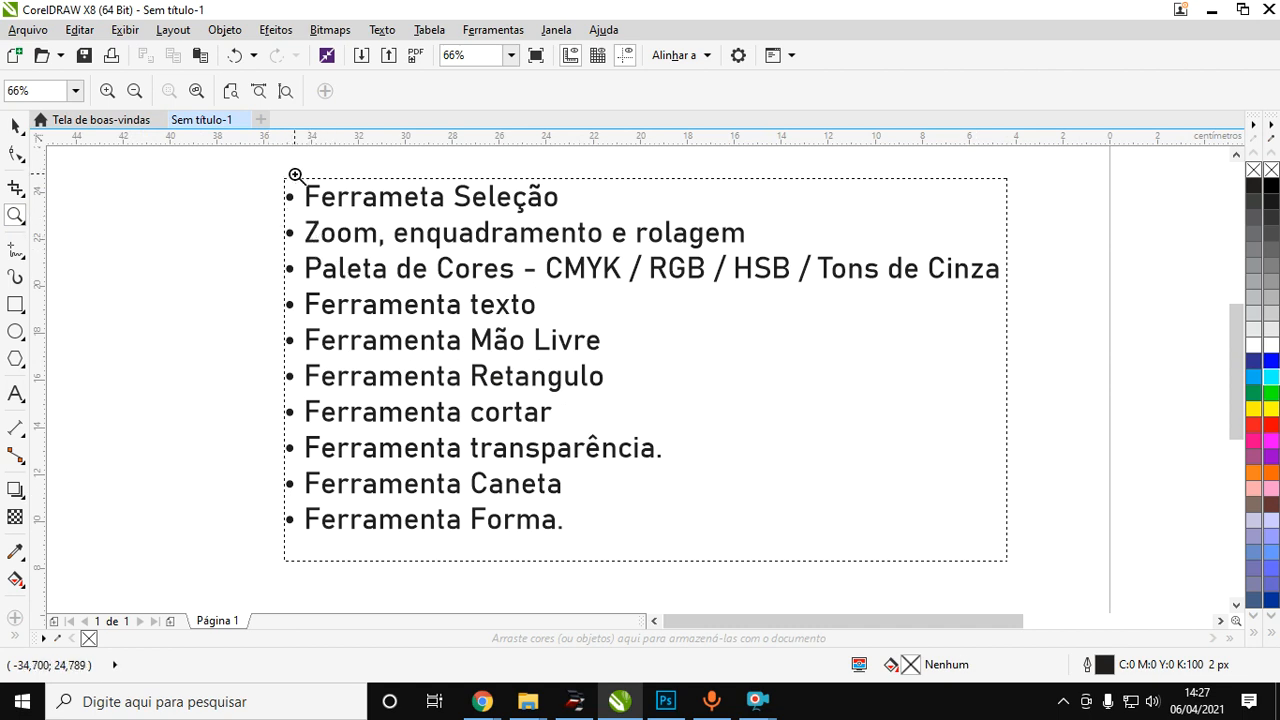
# Fit the view to the whole page with the Zoom tool's zoom-to-page option.
pyautogui.scroll(-4, 293, 192)
pyautogui.scroll(2, 580, 220)
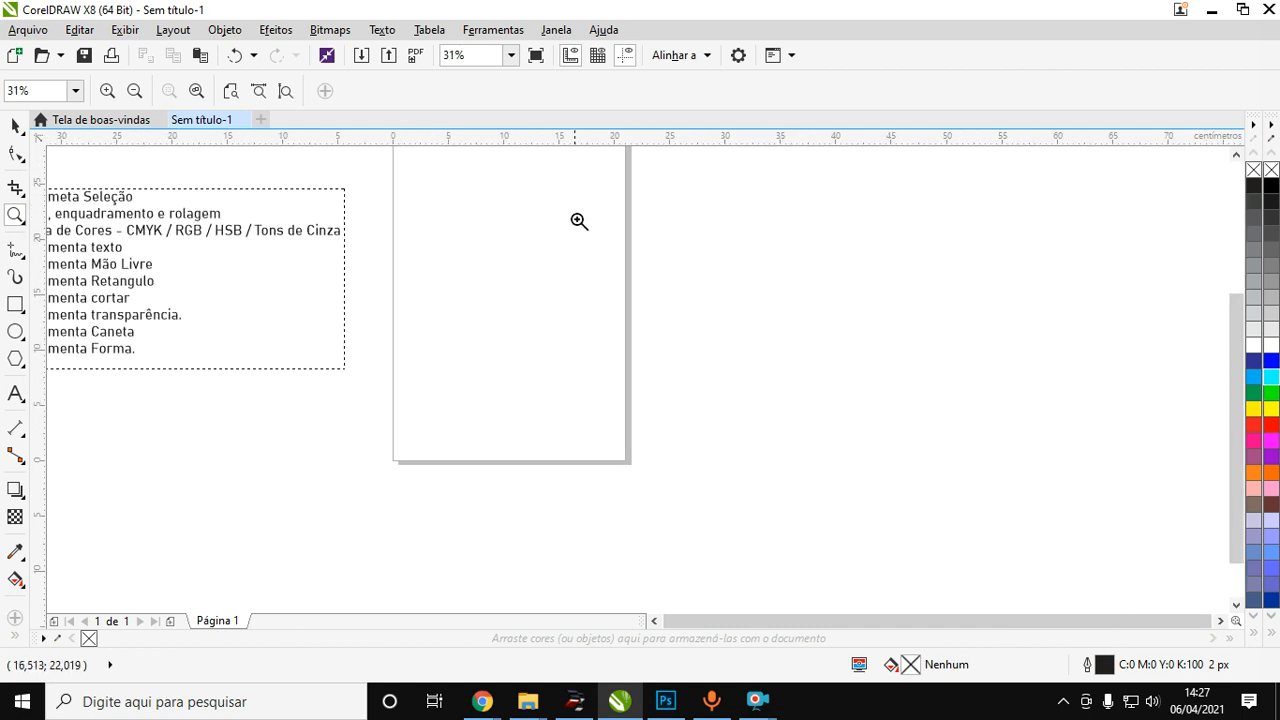
pyautogui.scroll(-2, 472, 272)
pyautogui.click(485, 183)
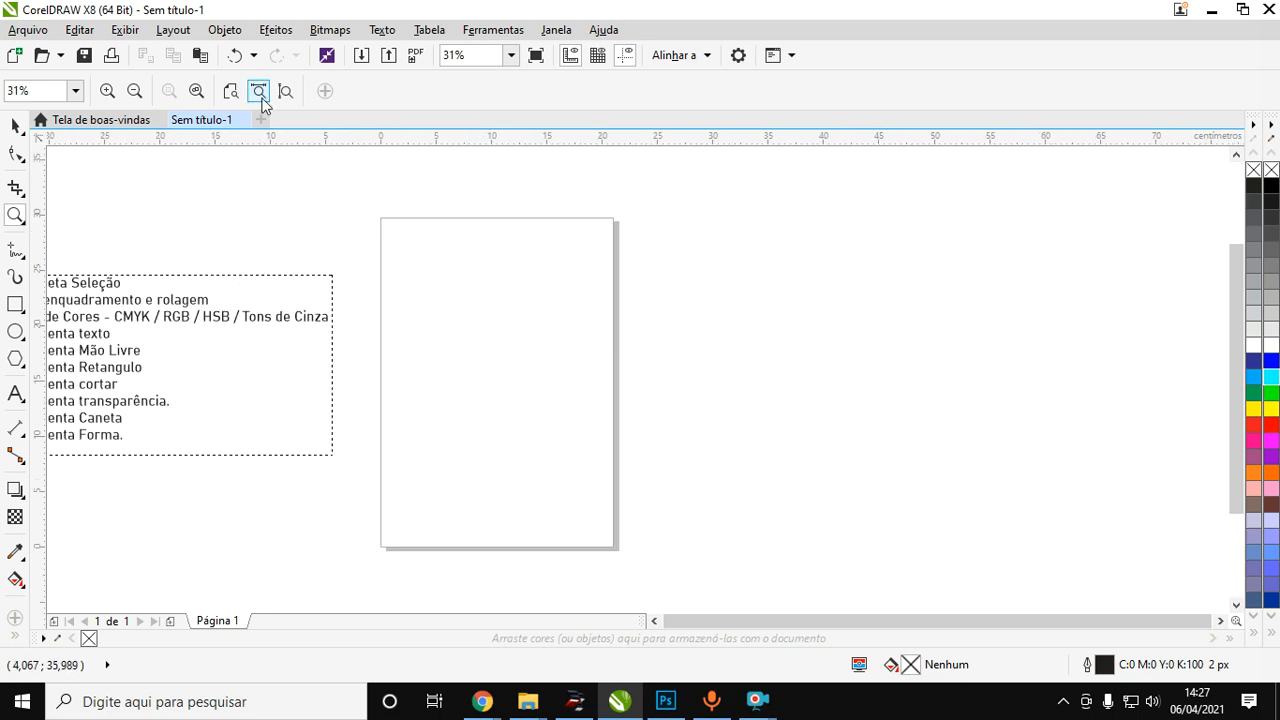
pyautogui.click(231, 92)
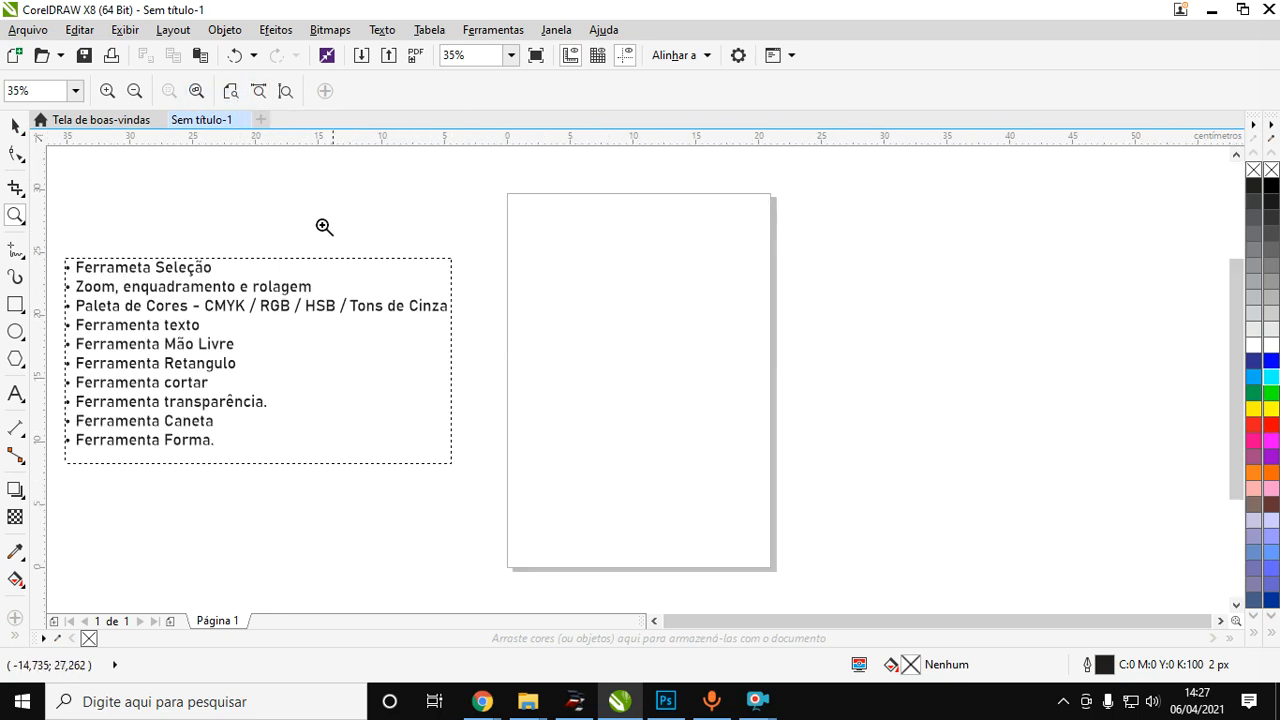
# Draw a rectangle about 70.4 cm wide and 51.4 cm high beside the page, opposite the text list.
pyautogui.scroll(-2, 446, 337)
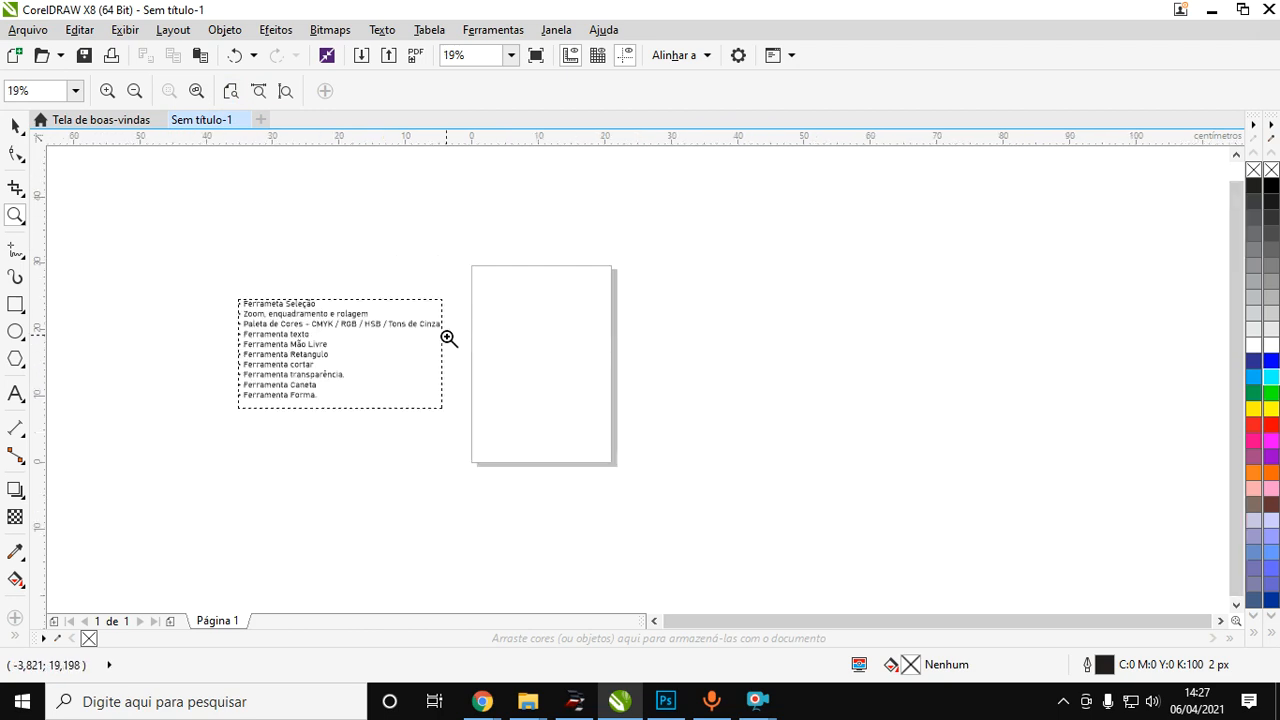
pyautogui.click(15, 304)
pyautogui.moveTo(655, 221); pyautogui.dragTo(1123, 562)
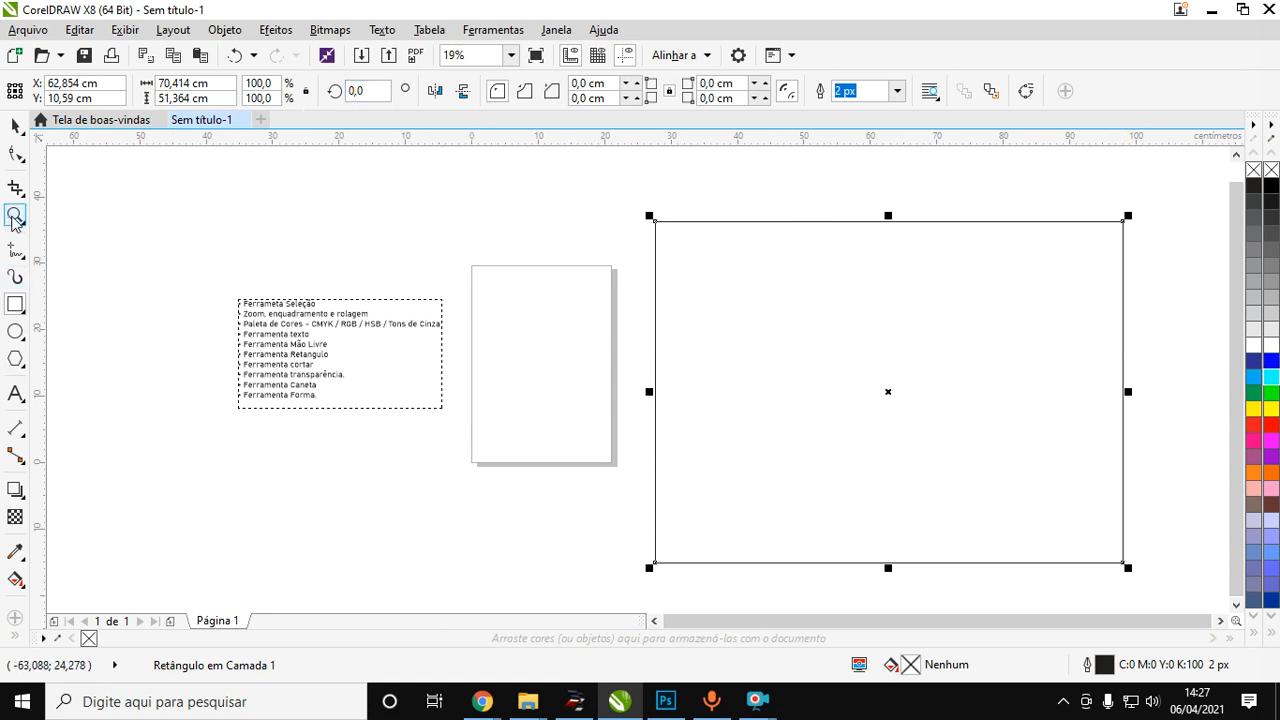
# Demonstrate the Zoom tool's fit options for the whole page, the page width and the page height.
pyautogui.click(15, 215)
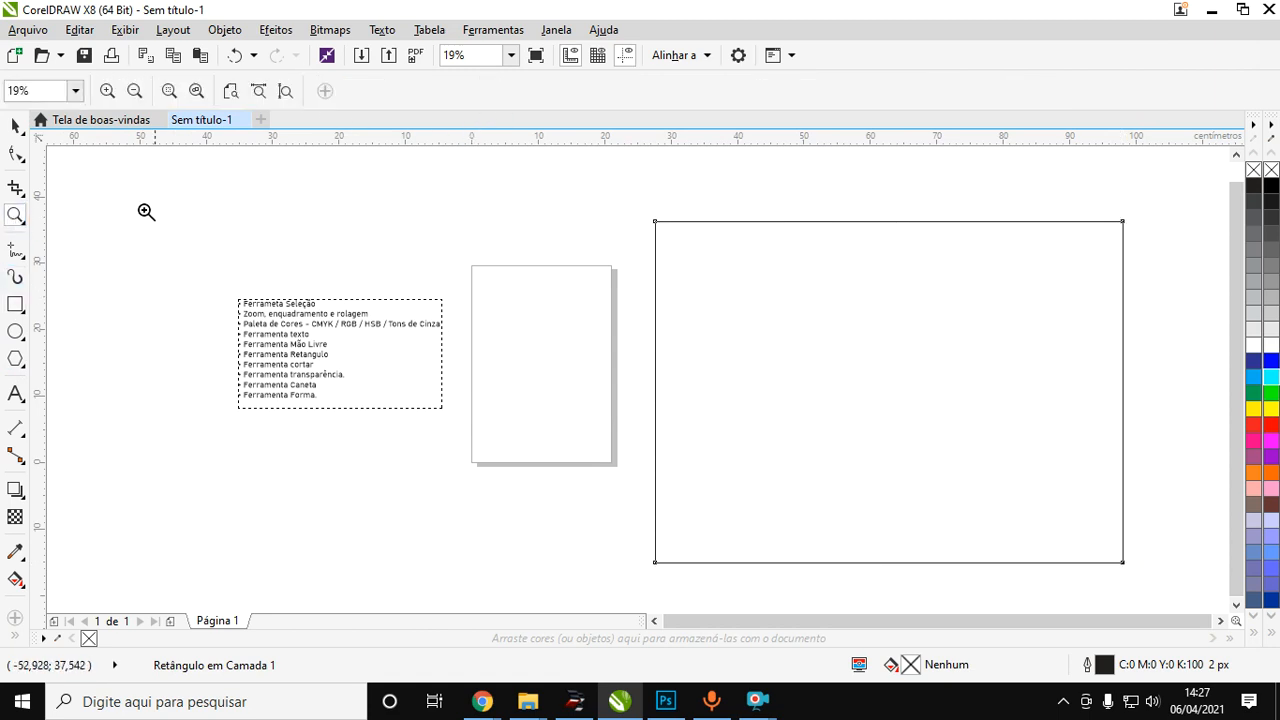
pyautogui.click(231, 91)
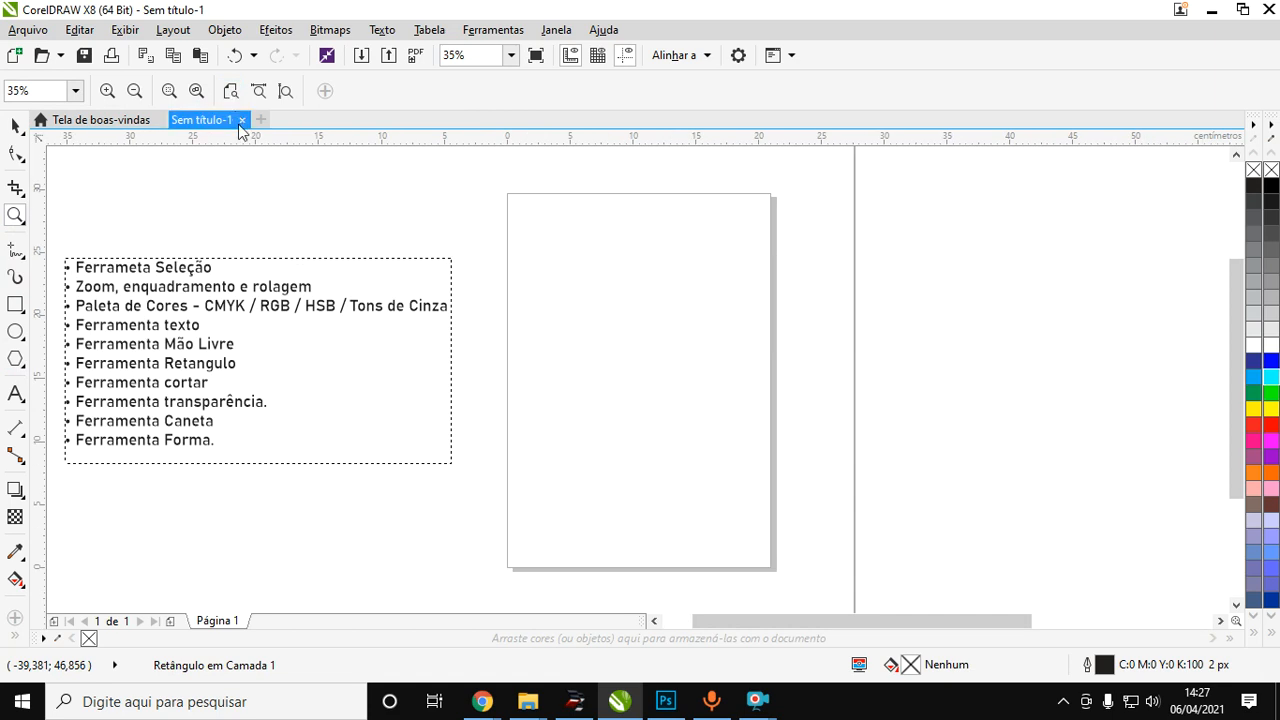
pyautogui.rightClick(307, 286)
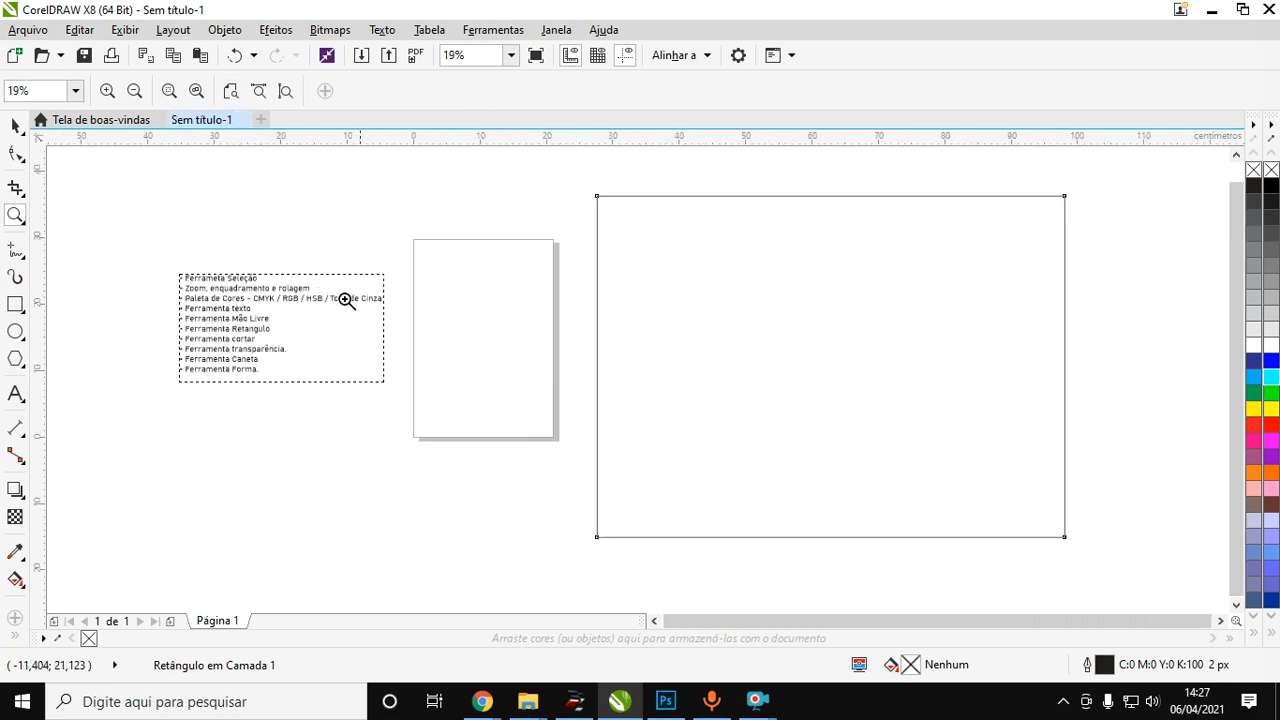
pyautogui.click(259, 92)
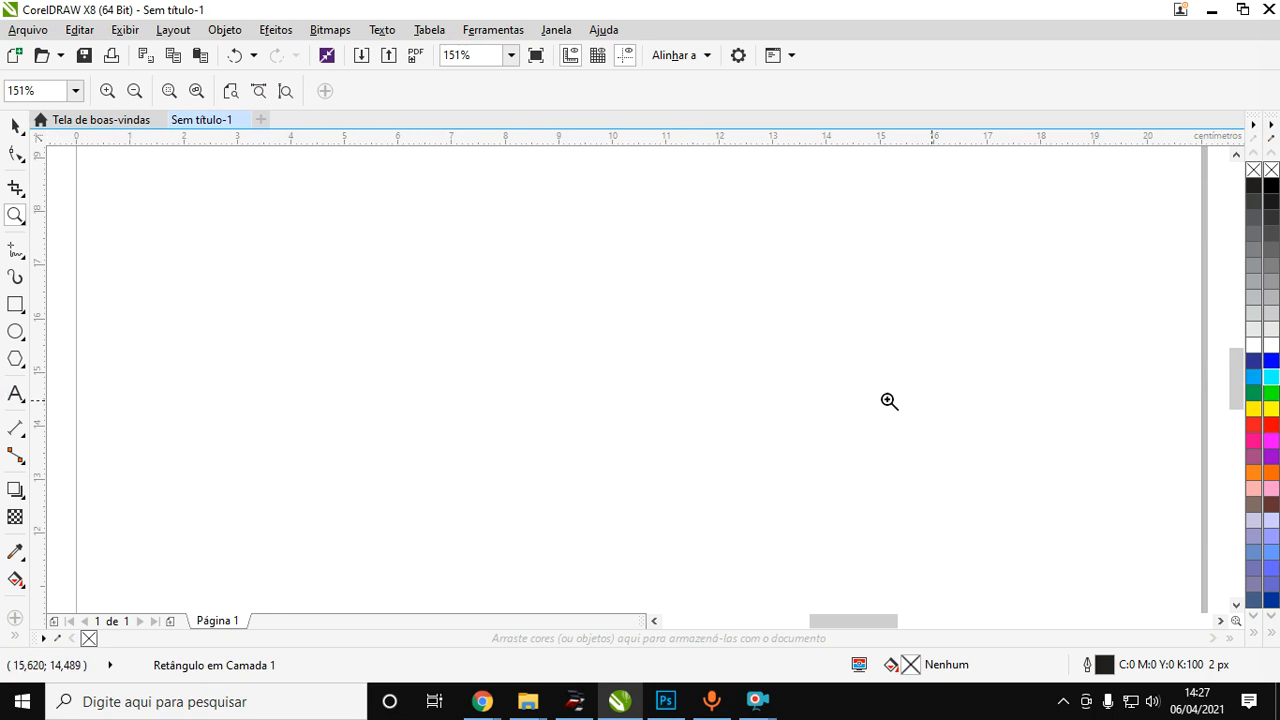
pyautogui.click(285, 92)
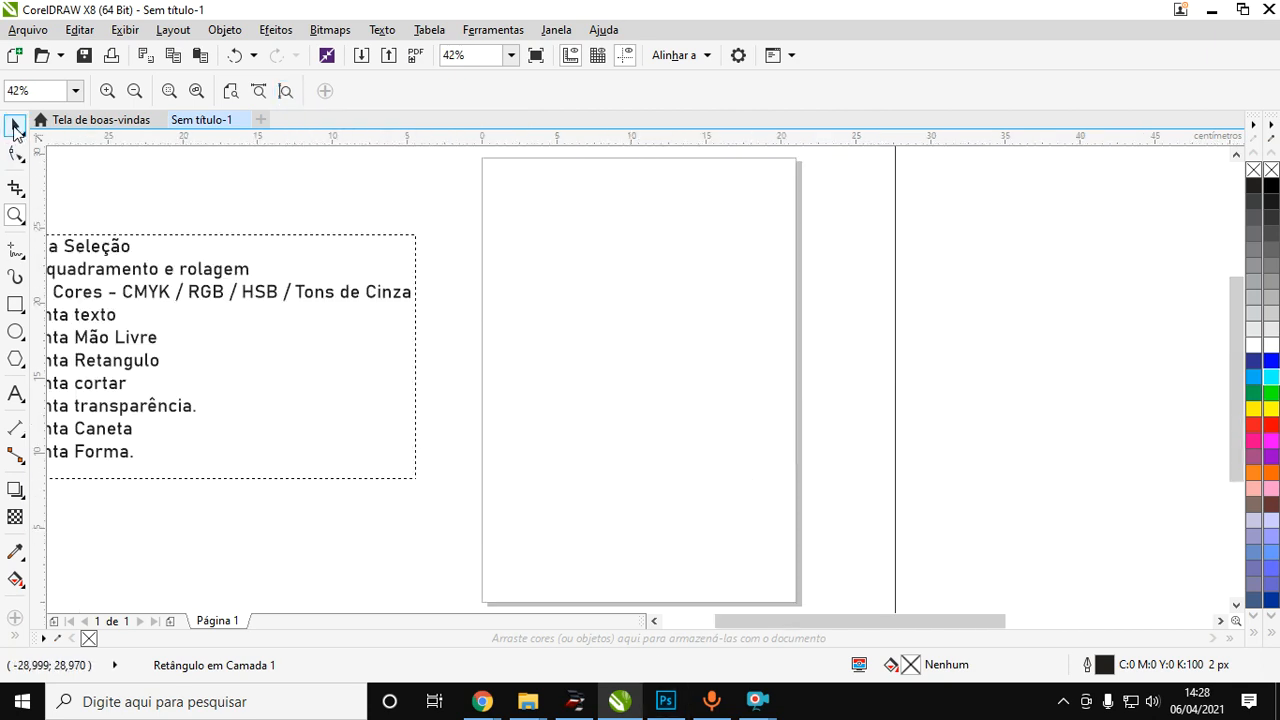
# Delete the large rectangle beside the page using the Selection tool.
pyautogui.click(14, 128)
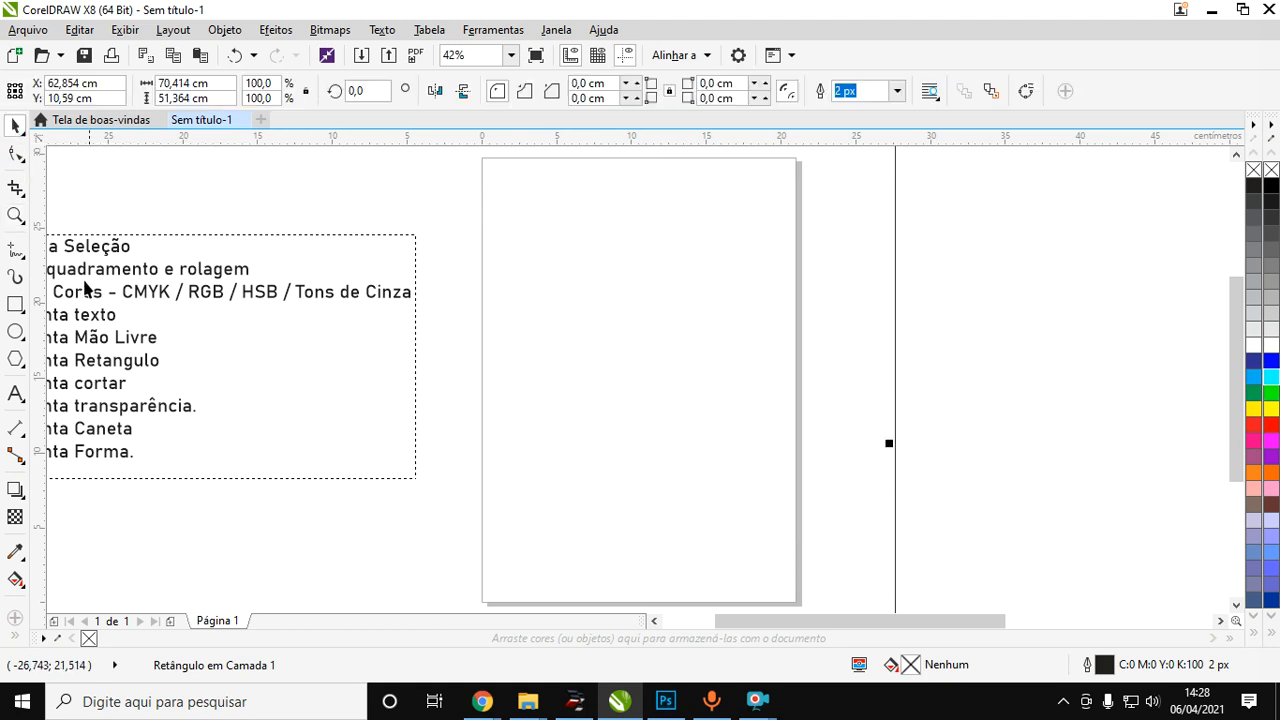
pyautogui.scroll(-2, 100, 300)
pyautogui.scroll(2, 78, 313)
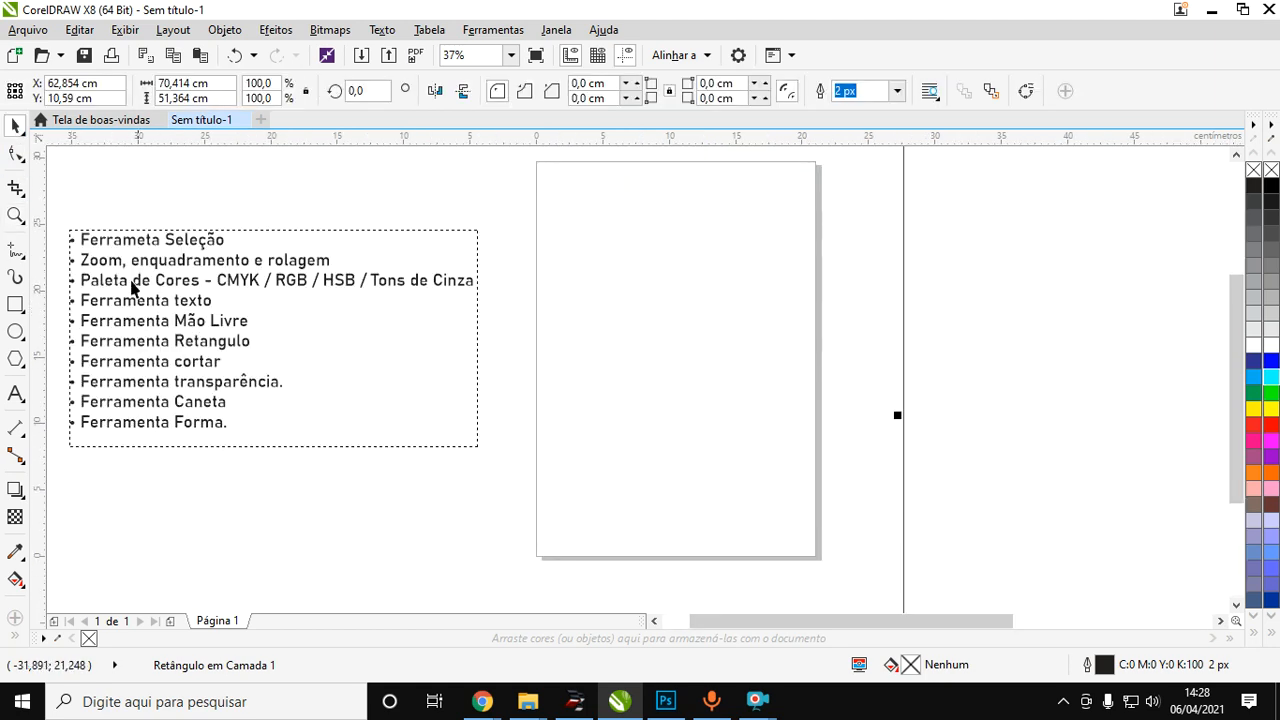
pyautogui.scroll(-2, 155, 298)
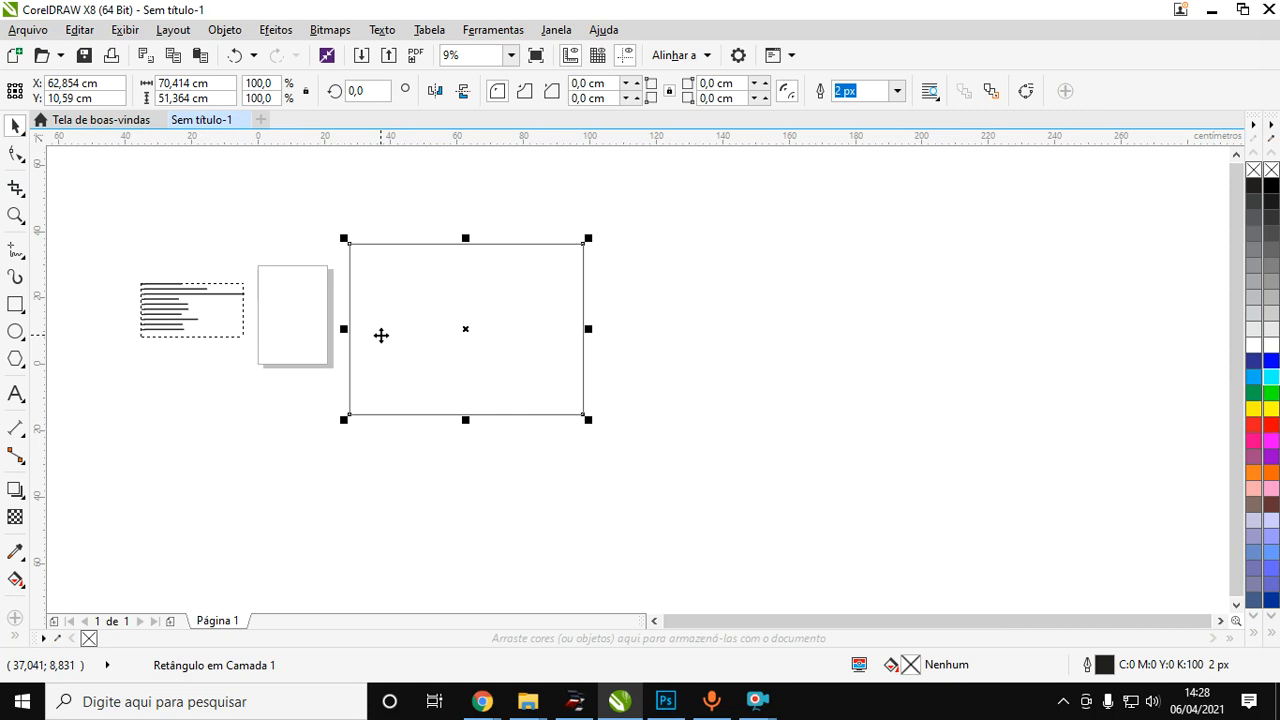
pyautogui.press('Delete')
# Draw a rectangle about 12.3 cm wide and 17.6 cm high inside the page.
pyautogui.click(15, 304)
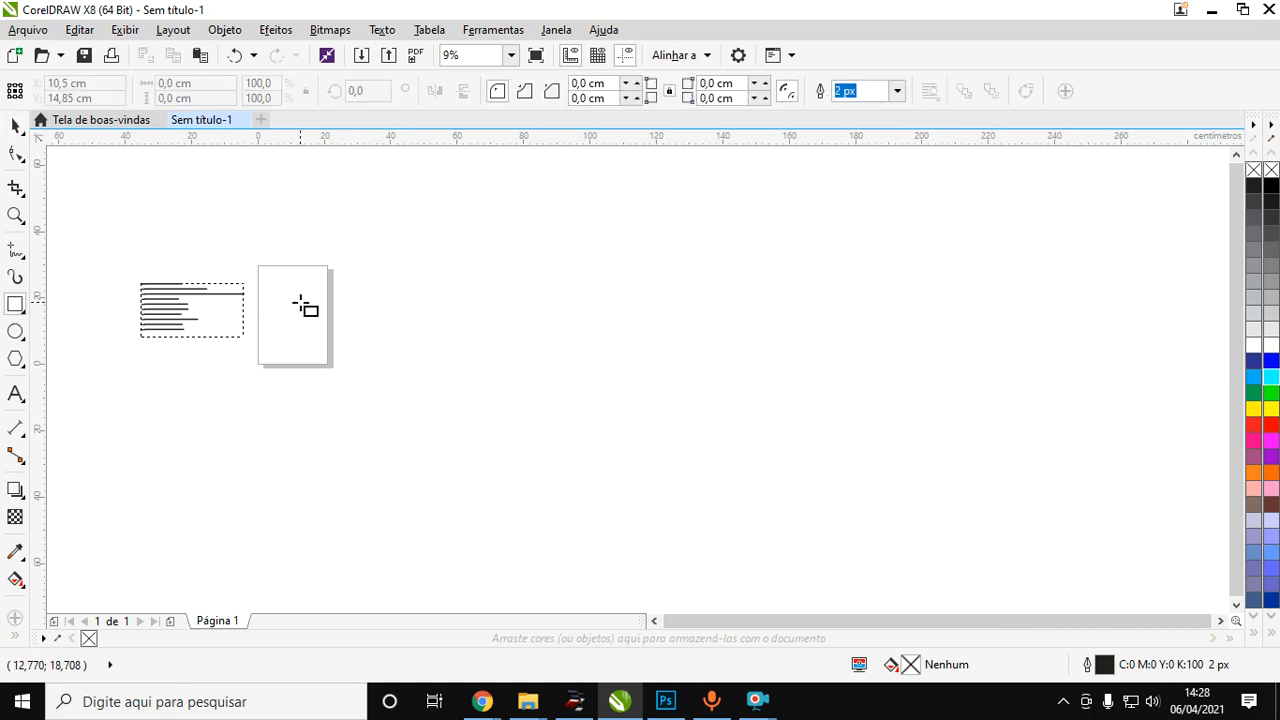
pyautogui.scroll(2, 302, 303)
pyautogui.moveTo(213, 251); pyautogui.dragTo(377, 487)
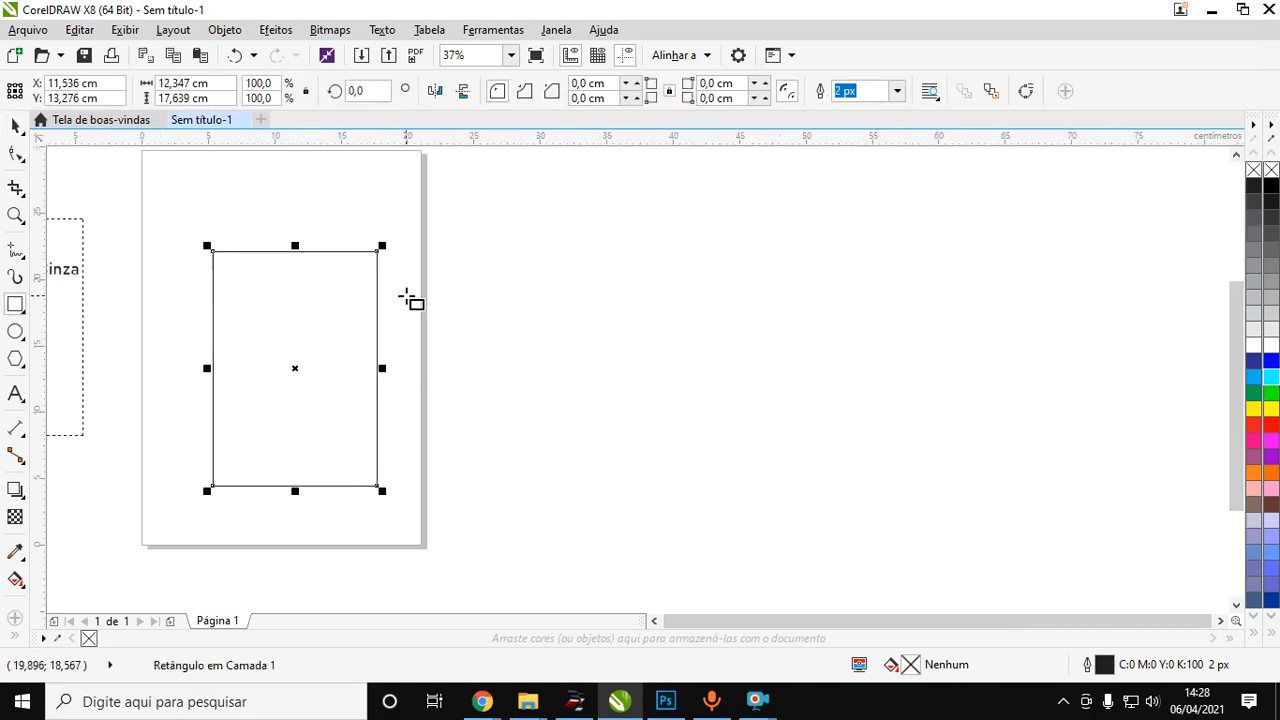
# Place two copies of the rectangle in a row to its right, centred at about X 25.5 cm and X 41.4 cm.
pyautogui.click(12, 130)
pyautogui.moveTo(328, 366); pyautogui.dragTo(716, 356)
pyautogui.moveTo(454, 363); pyautogui.dragTo(451, 366)
pyautogui.moveTo(677, 351); pyautogui.dragTo(665, 361)
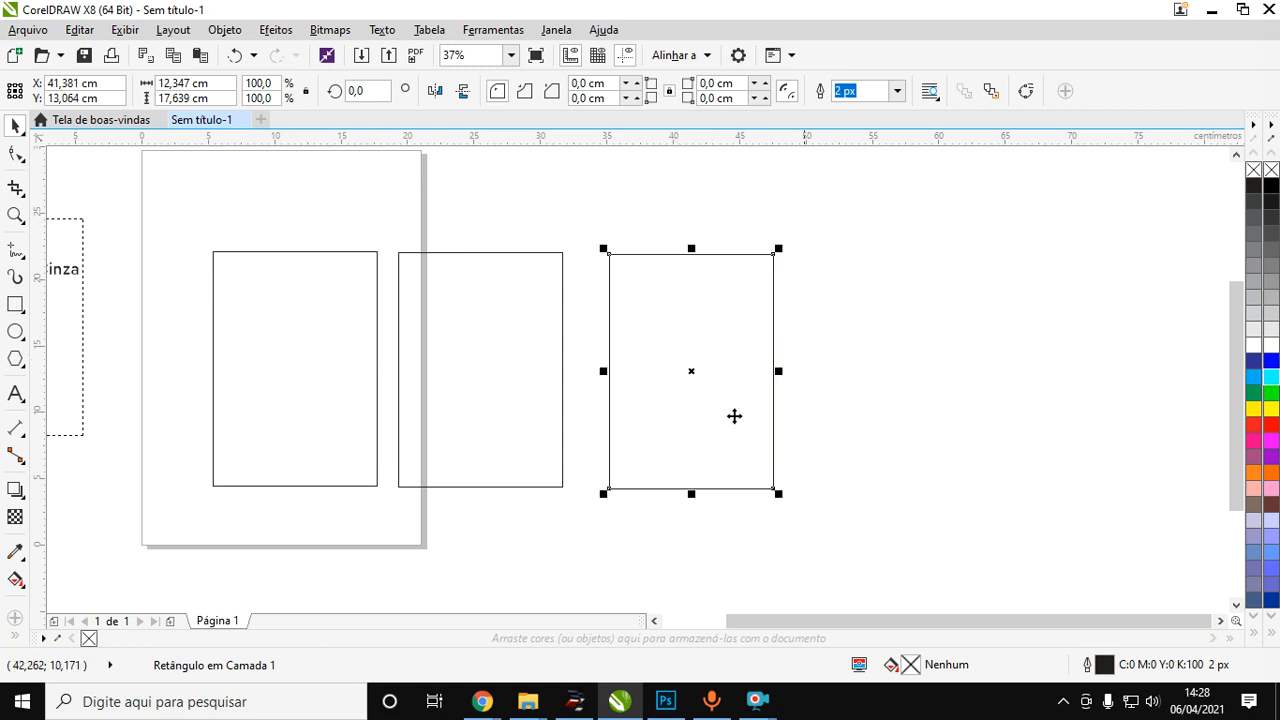
# Fill the rightmost rectangle with CMYK black (C:0 M:0 Y:0 K:100).
pyautogui.click(1254, 186)
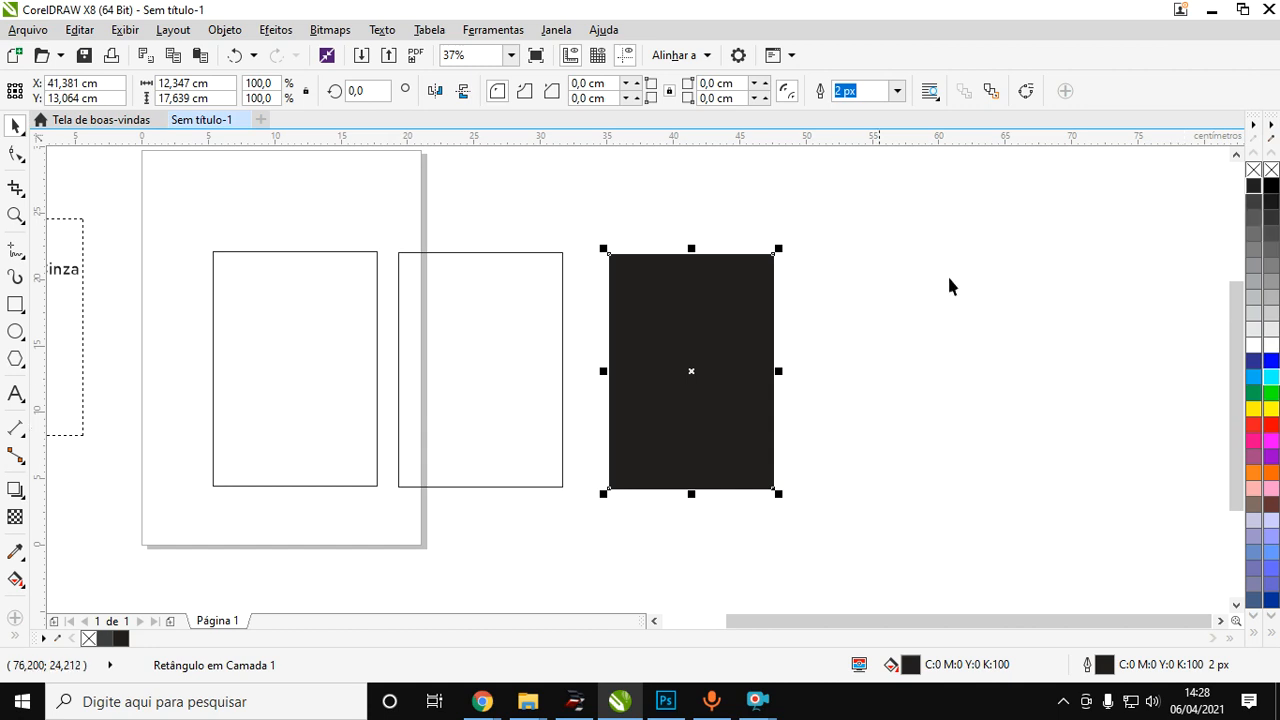
# Fill the middle rectangle with RGB black (R:0 G:0 B:0, #000000).
pyautogui.click(400, 422)
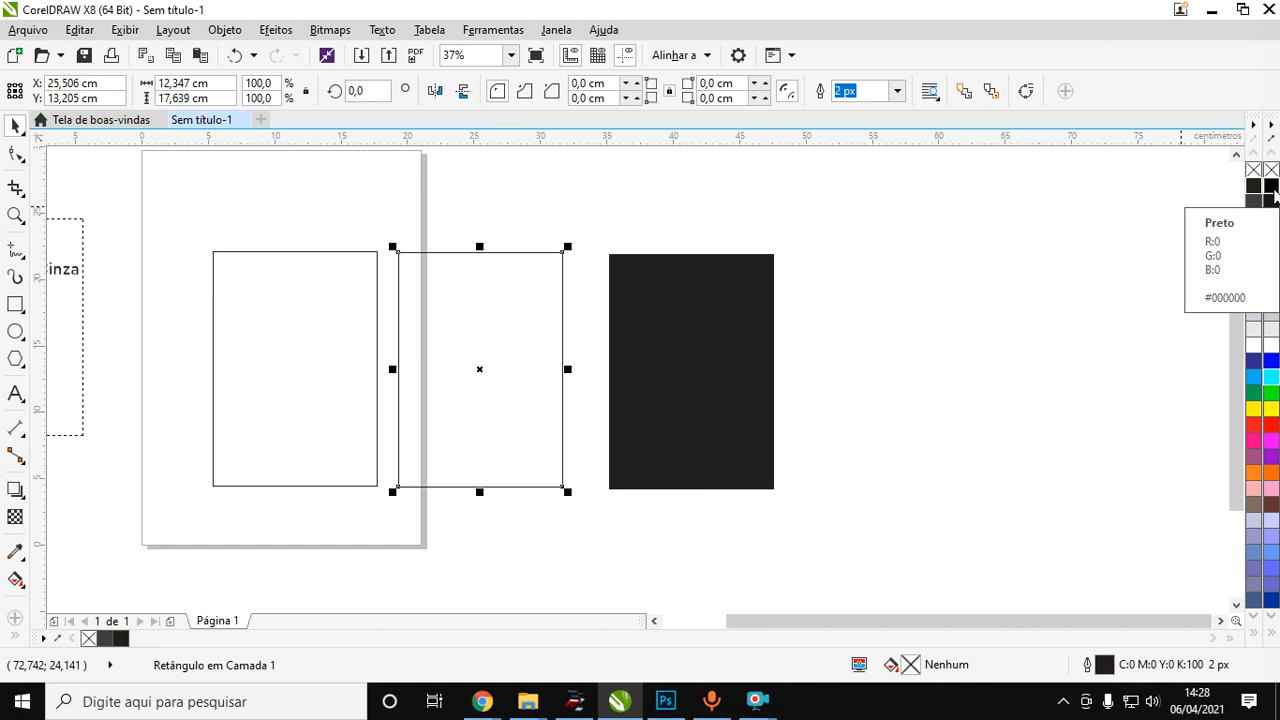
pyautogui.click(1272, 188)
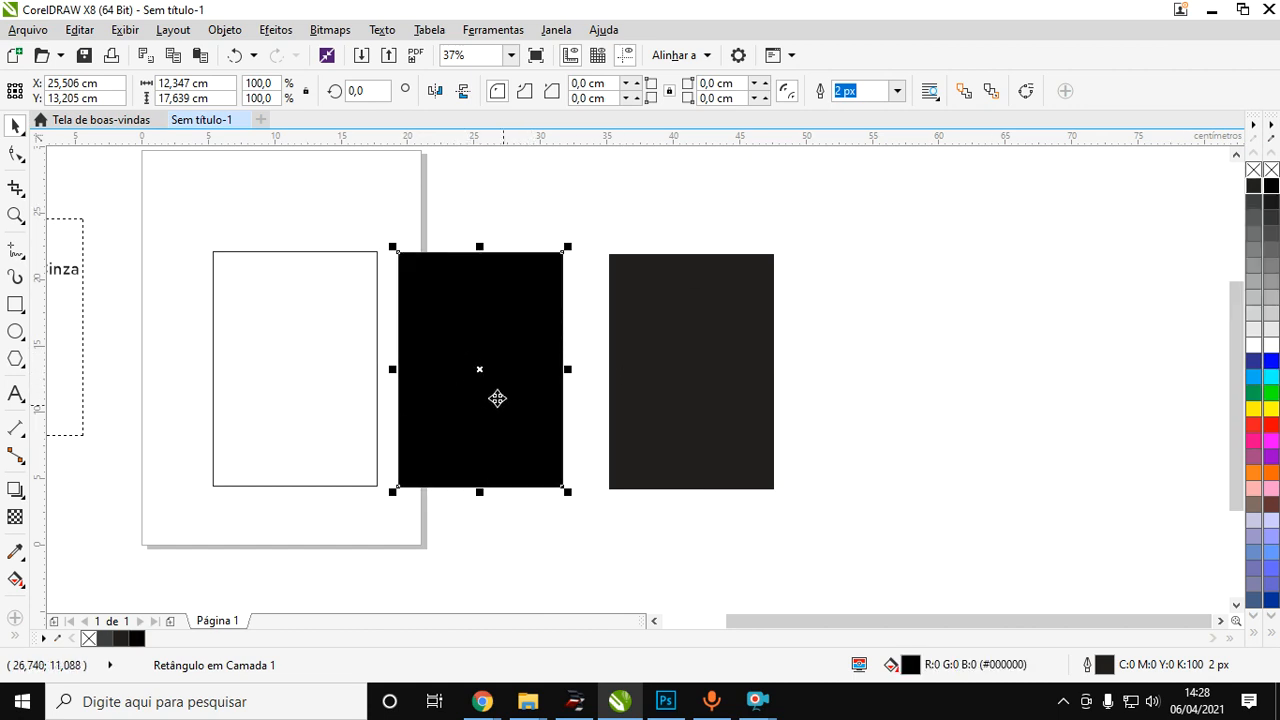
# Compare the RGB black and CMYK black rectangles up close, selecting each in turn to check its fill values.
pyautogui.scroll(1, 491, 354)
pyautogui.click(825, 357)
pyautogui.click(509, 351)
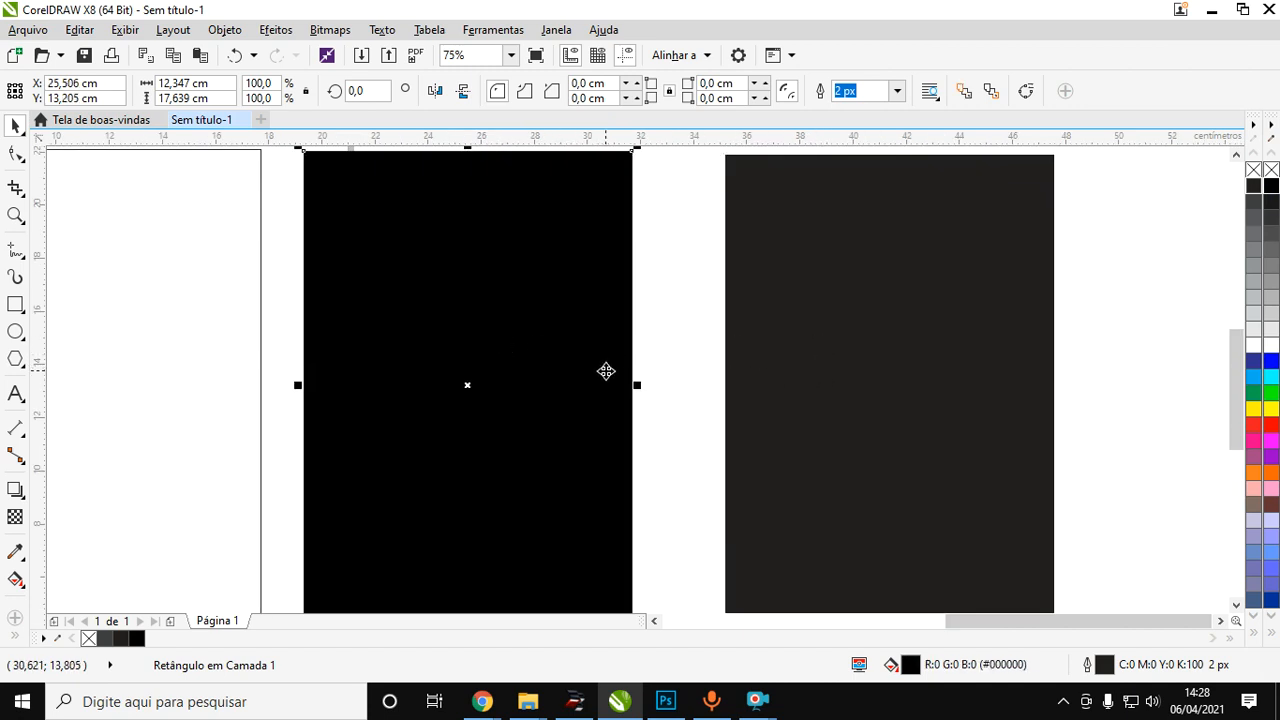
pyautogui.scroll(-1, 549, 362)
pyautogui.click(704, 358)
pyautogui.click(557, 363)
pyautogui.click(690, 360)
pyautogui.click(546, 370)
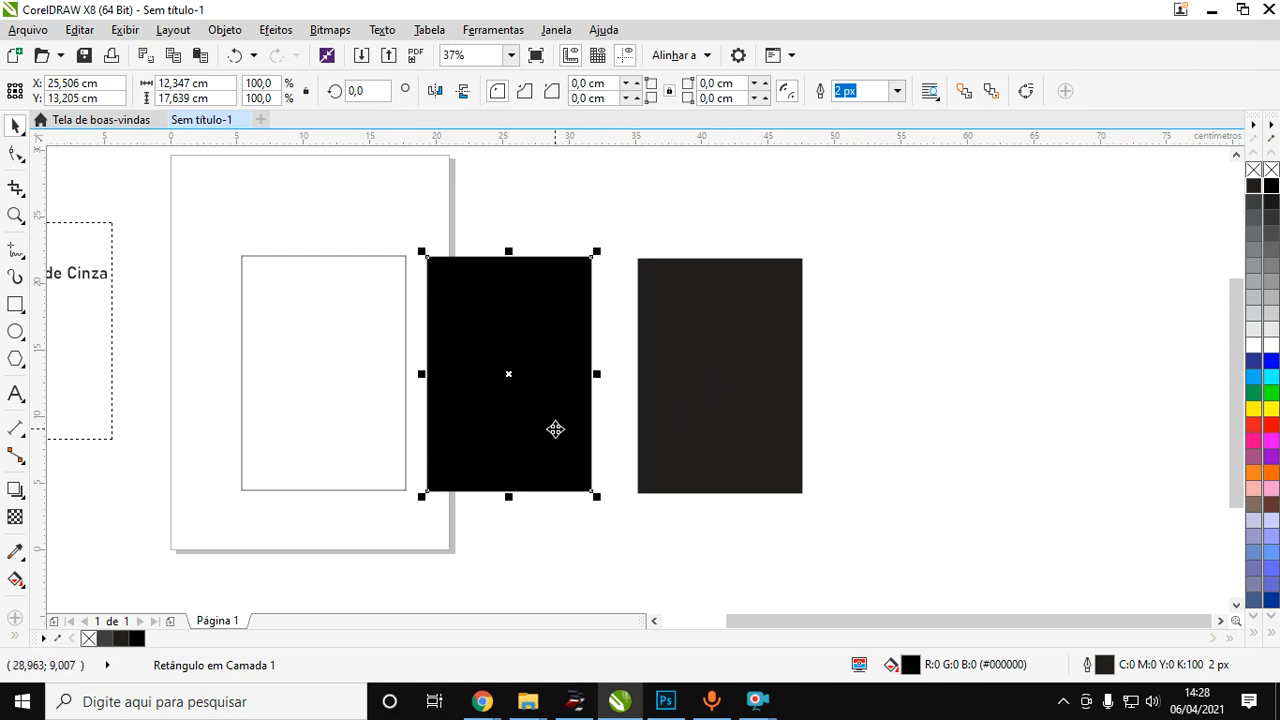
pyautogui.click(745, 417)
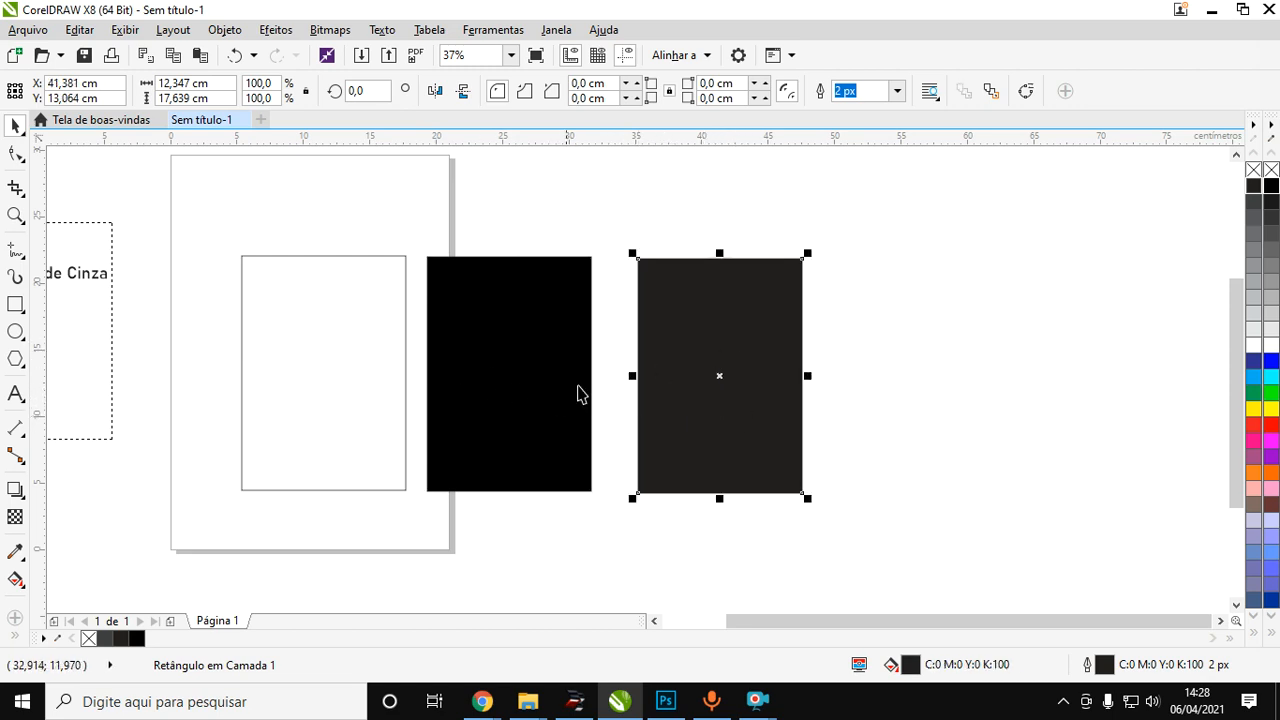
pyautogui.click(510, 366)
pyautogui.click(691, 369)
pyautogui.scroll(2, 699, 352)
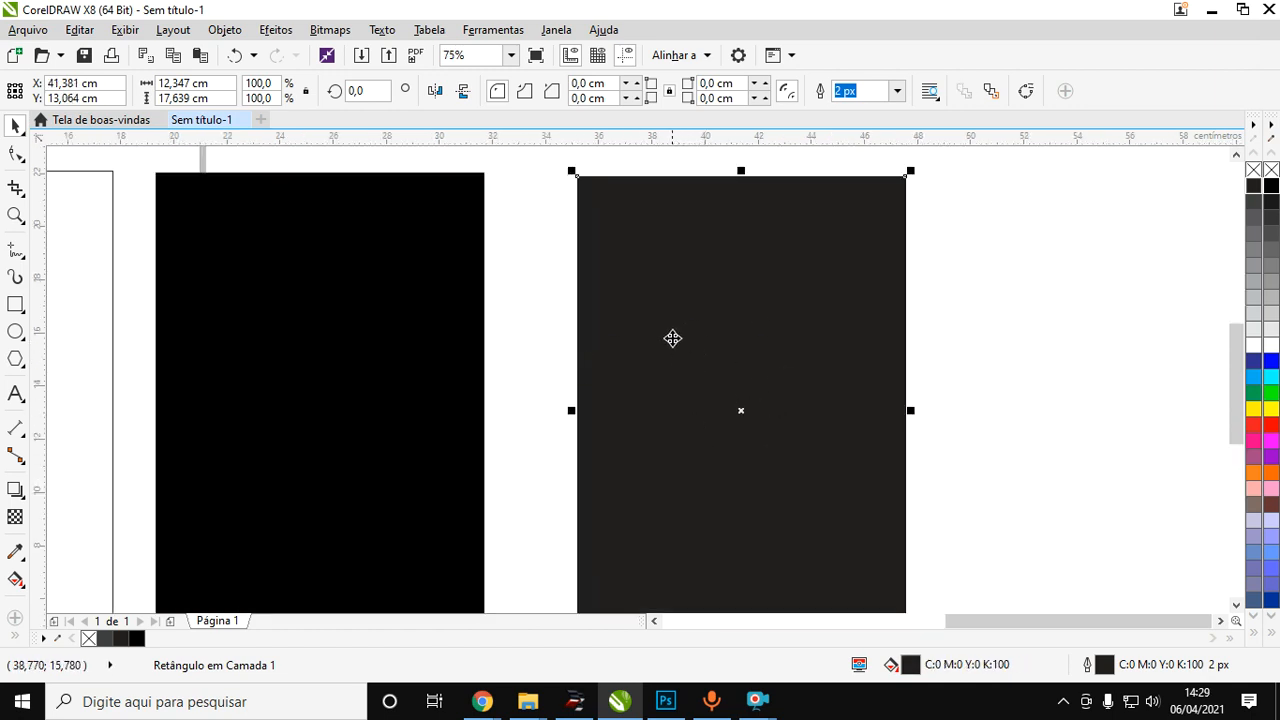
pyautogui.click(411, 389)
pyautogui.scroll(-2, 357, 366)
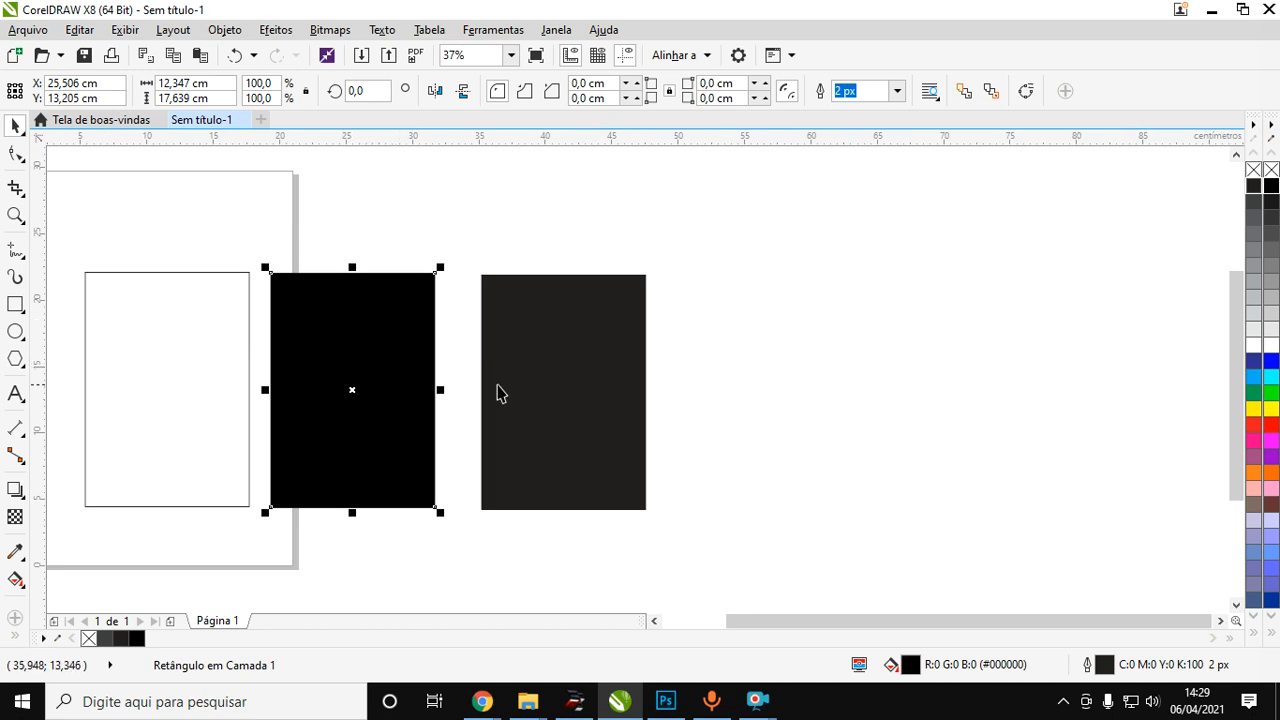
pyautogui.click(545, 378)
pyautogui.scroll(2, 551, 325)
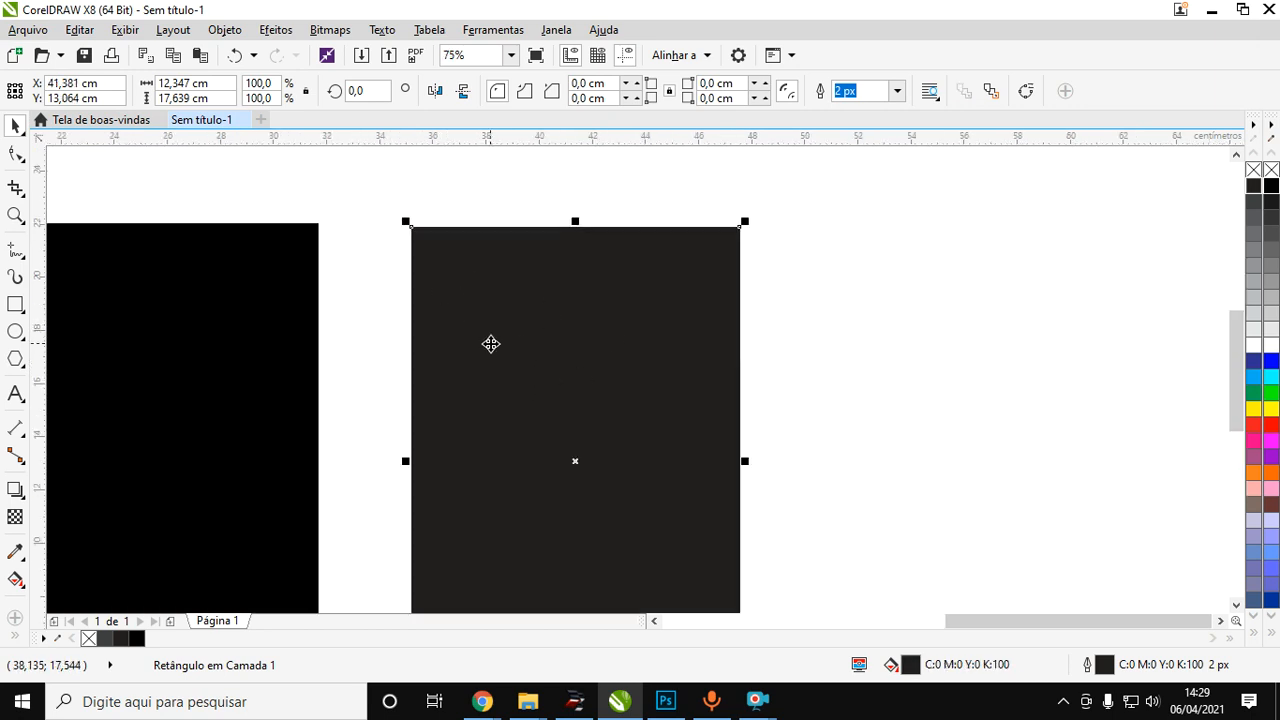
pyautogui.scroll(2, 490, 342)
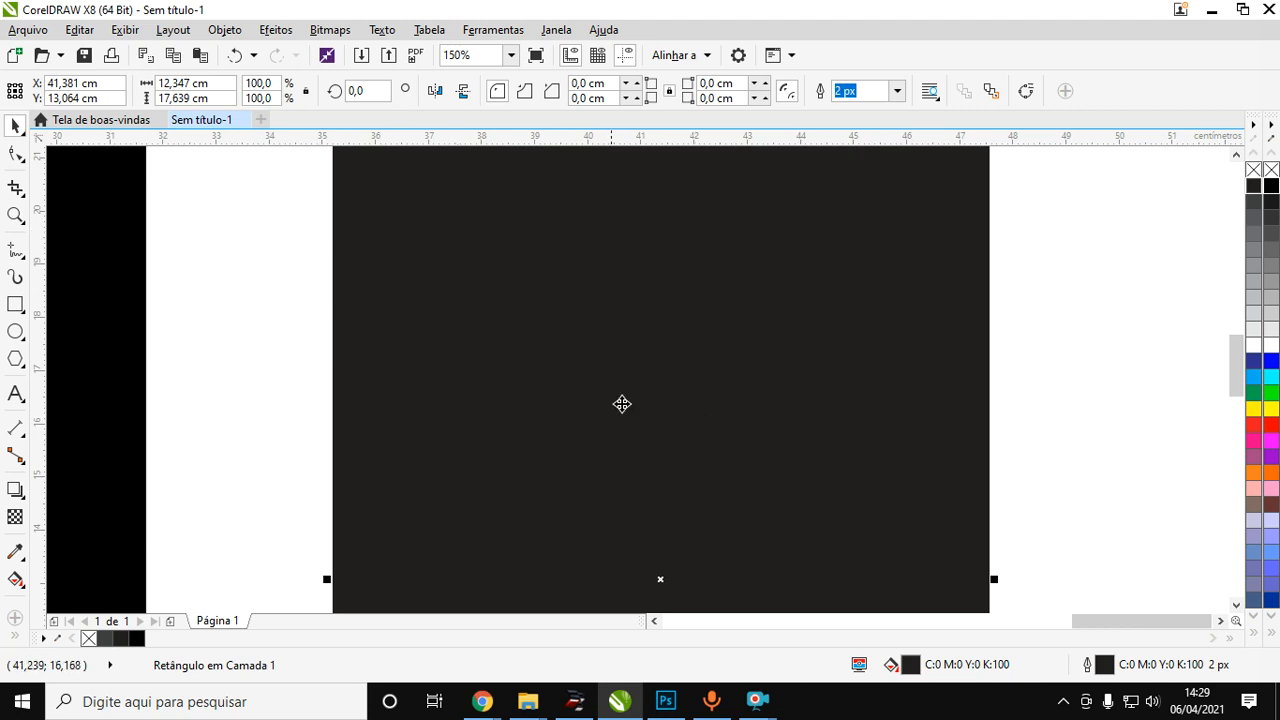
pyautogui.scroll(-2, 617, 365)
pyautogui.scroll(-1, 348, 411)
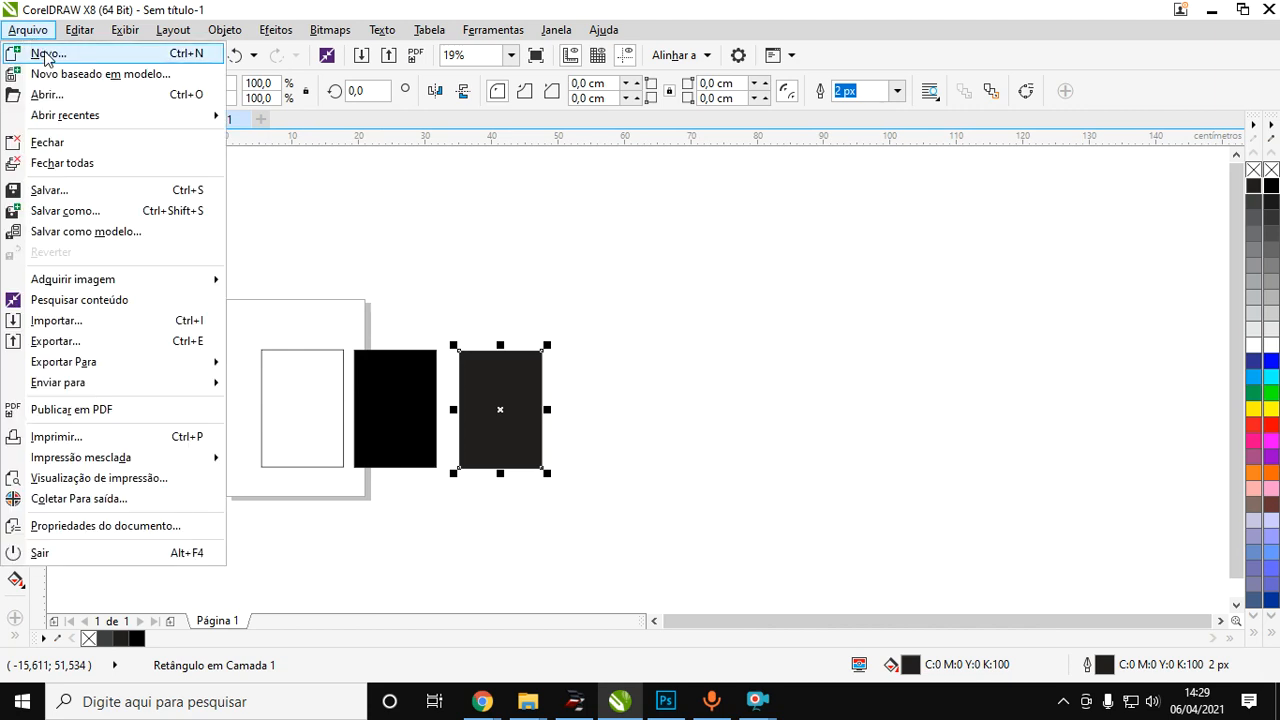
# Check the primary colour mode in the new document settings, and close them without creating a document.
pyautogui.click(45, 54)
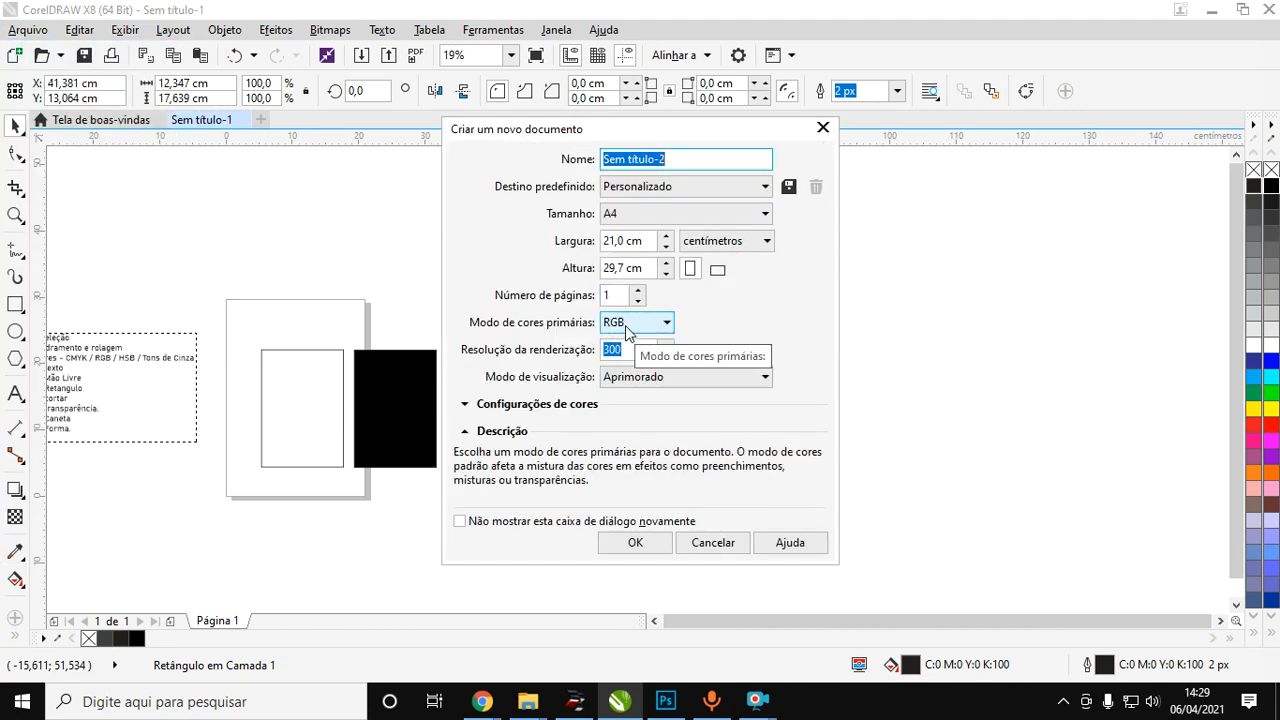
pyautogui.click(713, 544)
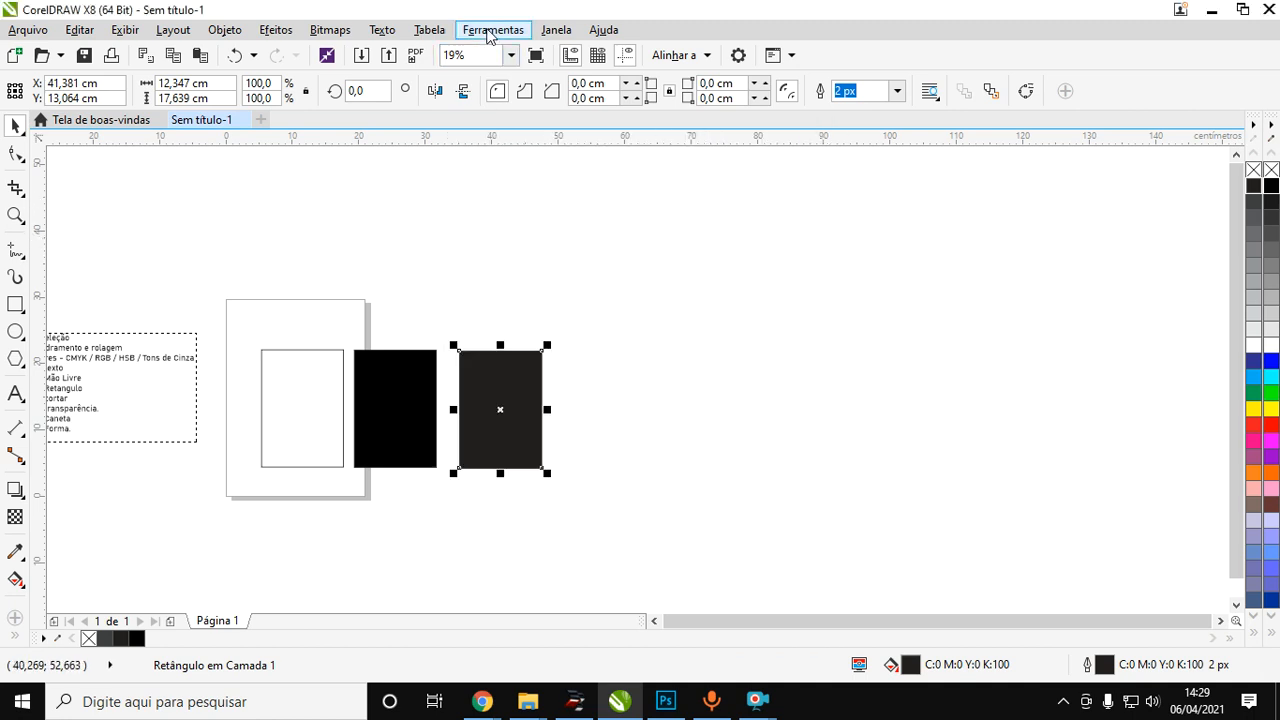
# Examine the colour palette entry (CMYK / RGB / HSB / Tons de Cinza) in the course list beside the page.
pyautogui.scroll(-2, 504, 375)
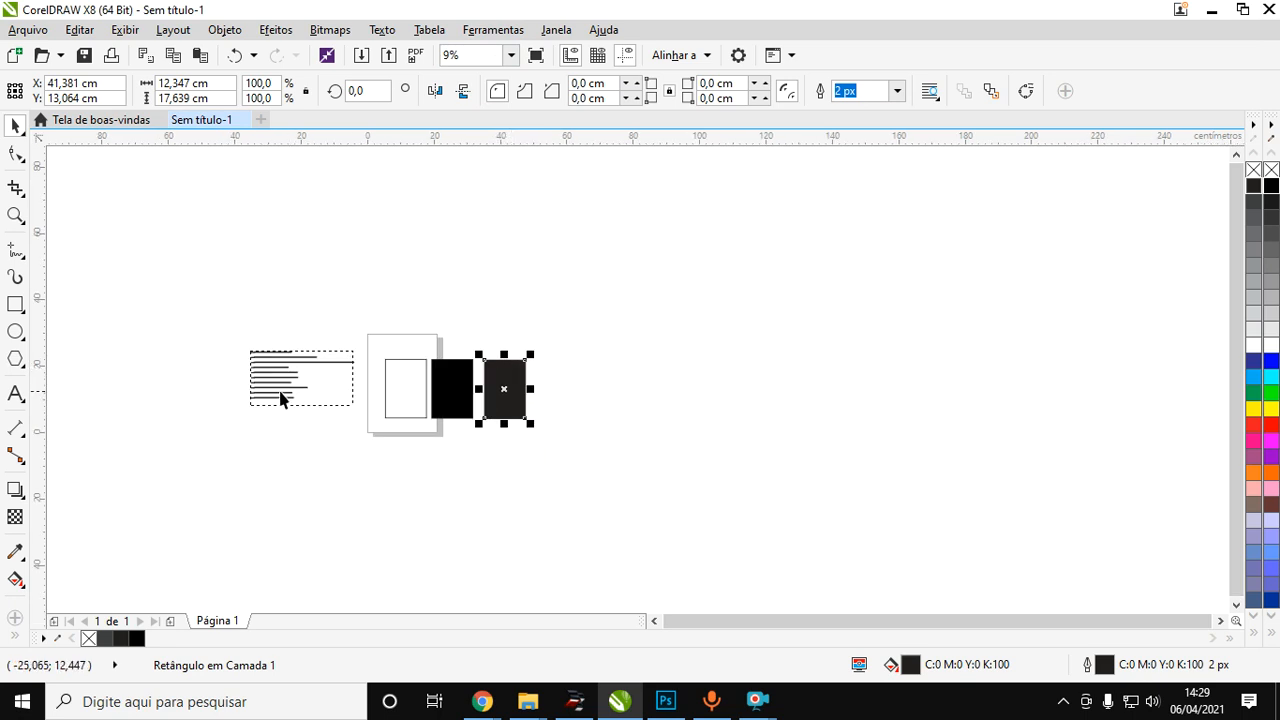
pyautogui.scroll(2, 281, 390)
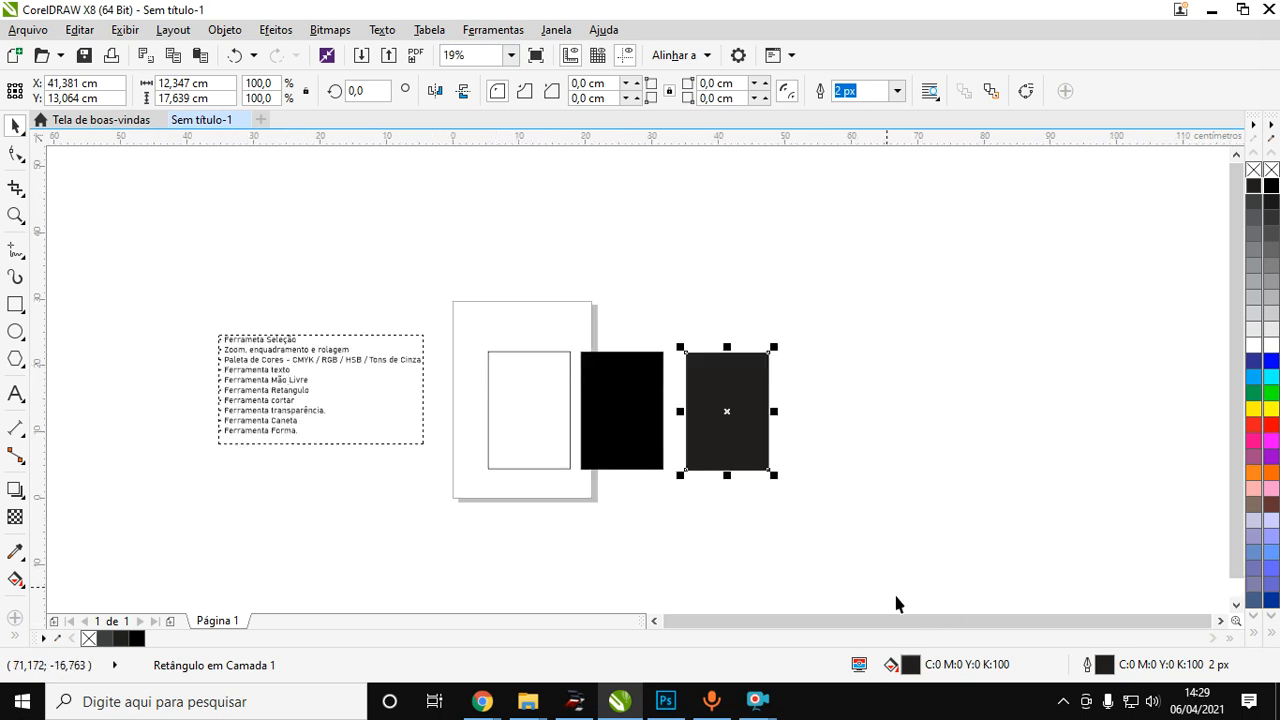
pyautogui.scroll(2, 817, 455)
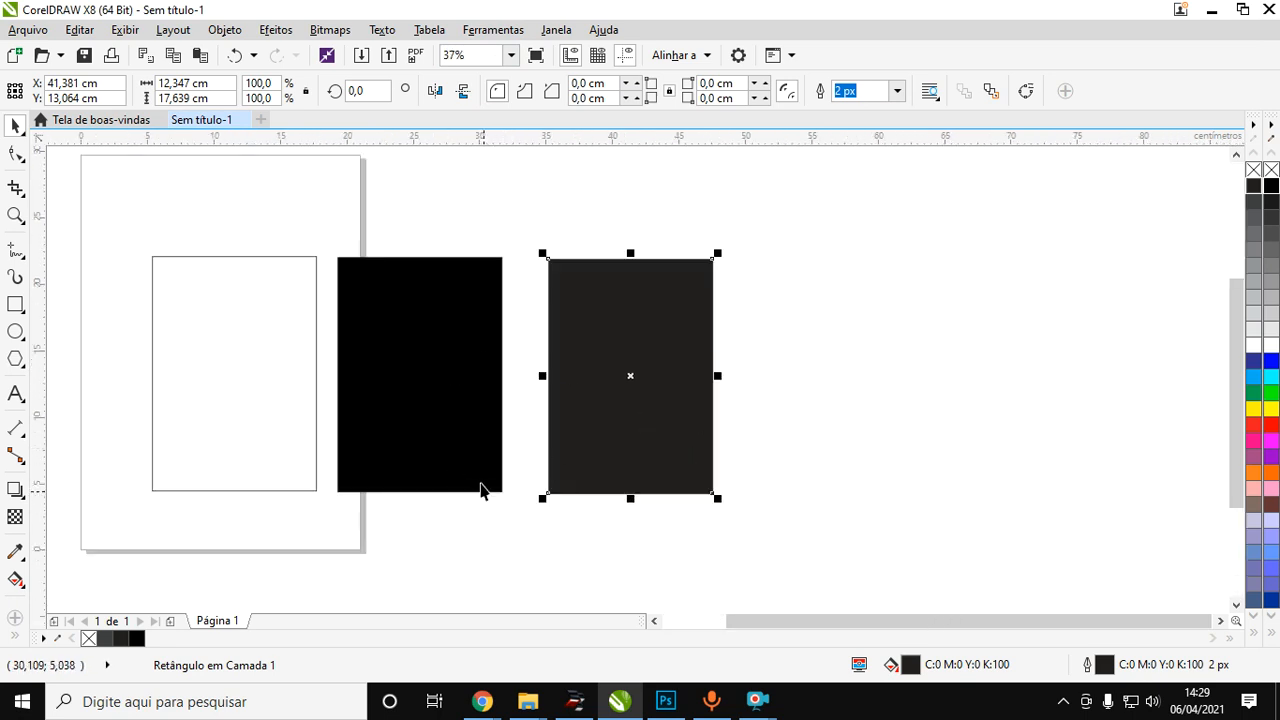
pyautogui.scroll(-2, 476, 490)
pyautogui.scroll(4, 285, 465)
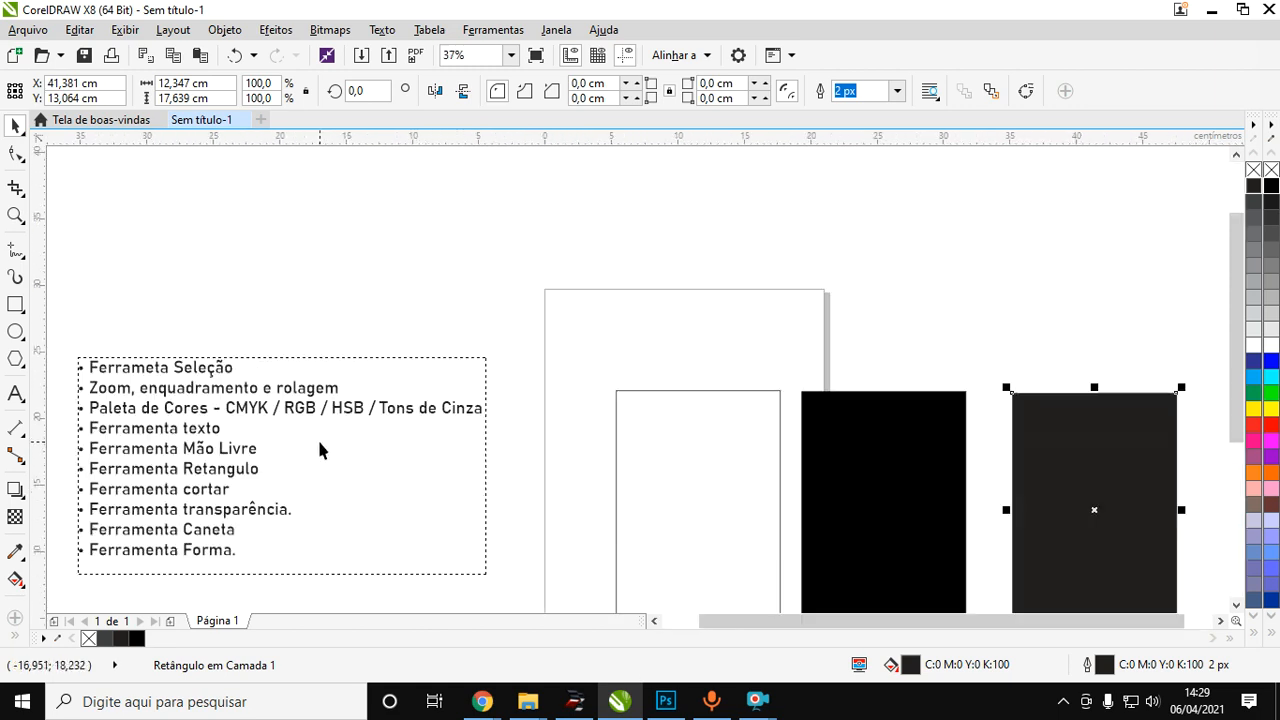
pyautogui.scroll(2, 238, 412)
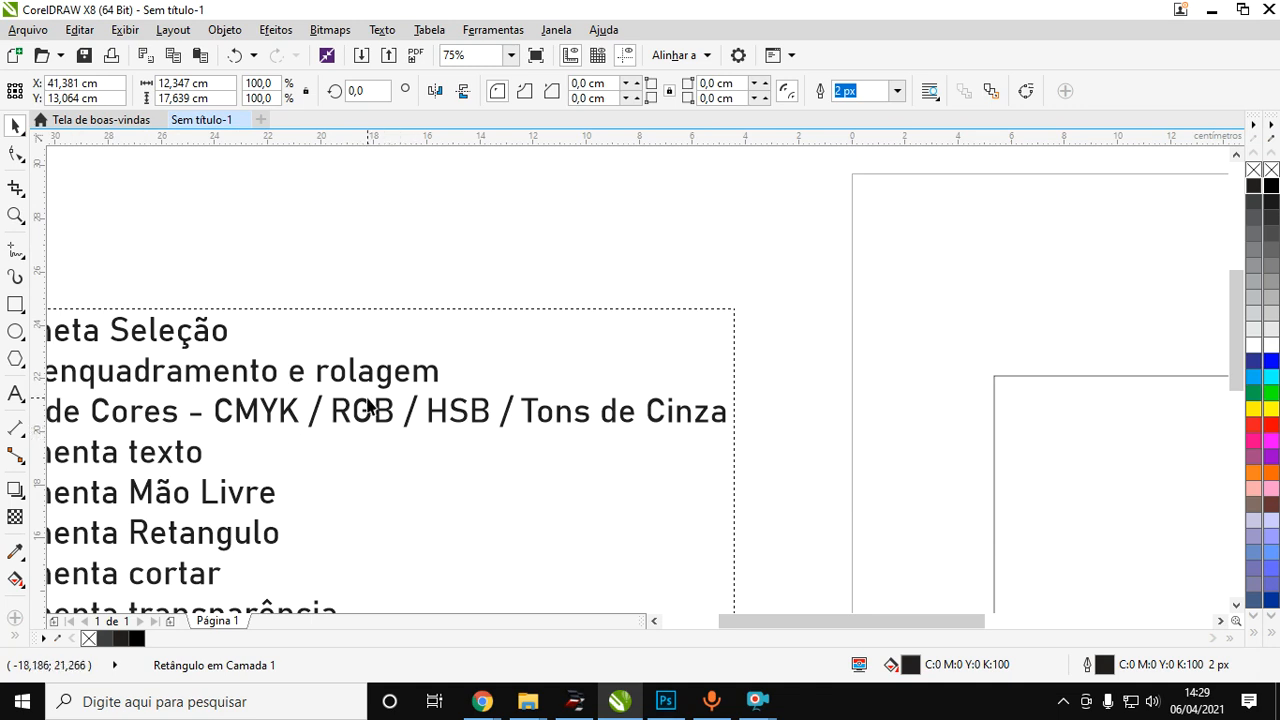
pyautogui.scroll(-2, 274, 425)
# Open the fill editor for the rightmost rectangle and go through its CMYK component values.
pyautogui.scroll(2, 670, 485)
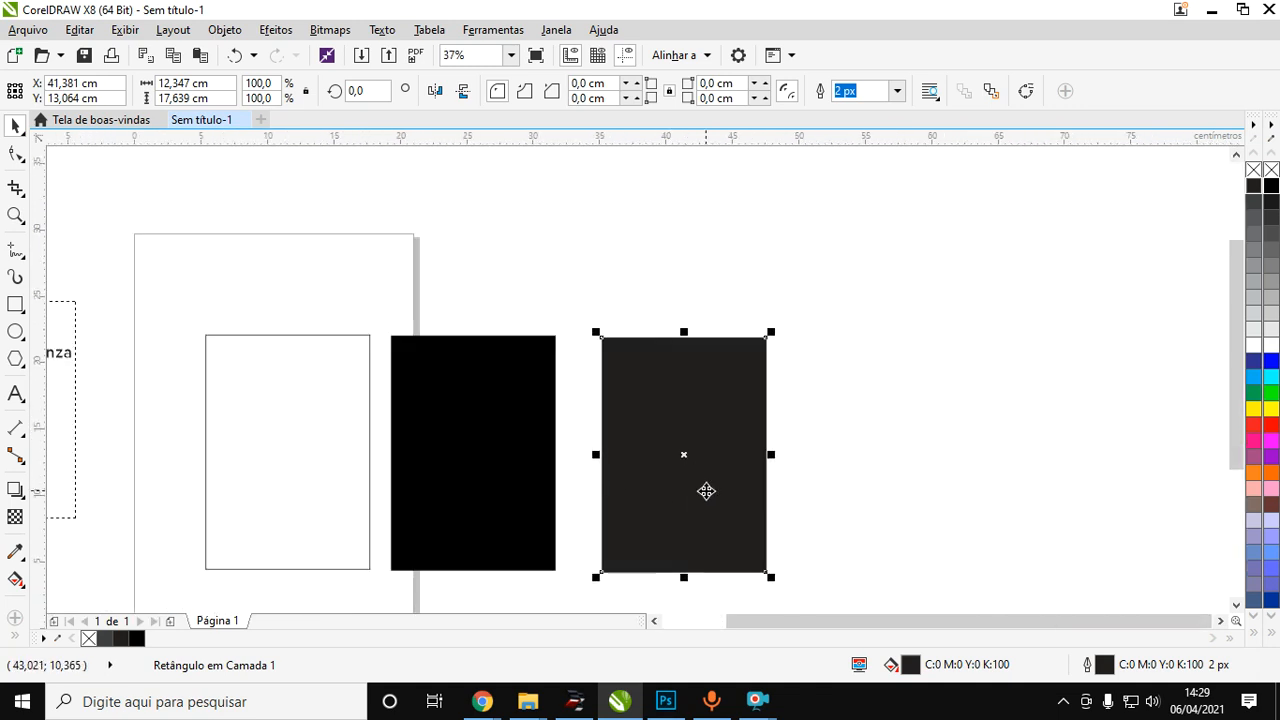
pyautogui.doubleClick(915, 671)
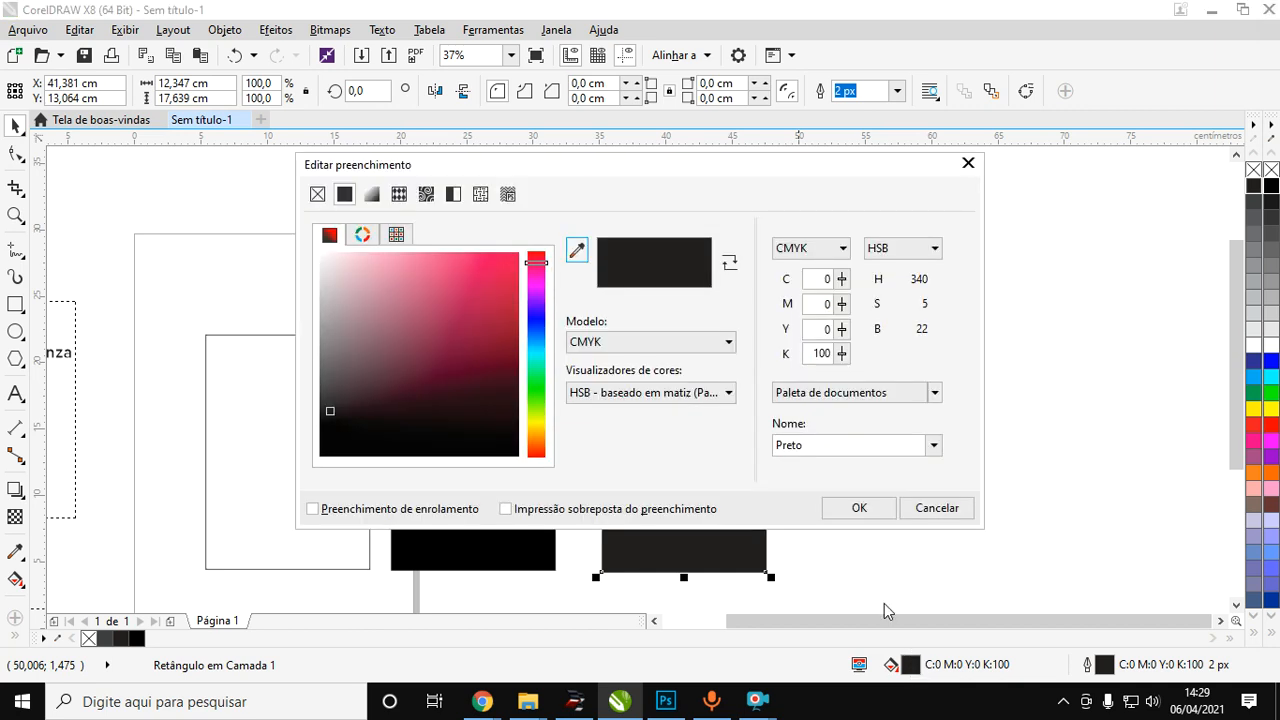
pyautogui.click(820, 279)
pyautogui.click(825, 304)
pyautogui.moveTo(813, 333); pyautogui.dragTo(872, 357)
pyautogui.click(812, 280)
pyautogui.click(812, 353)
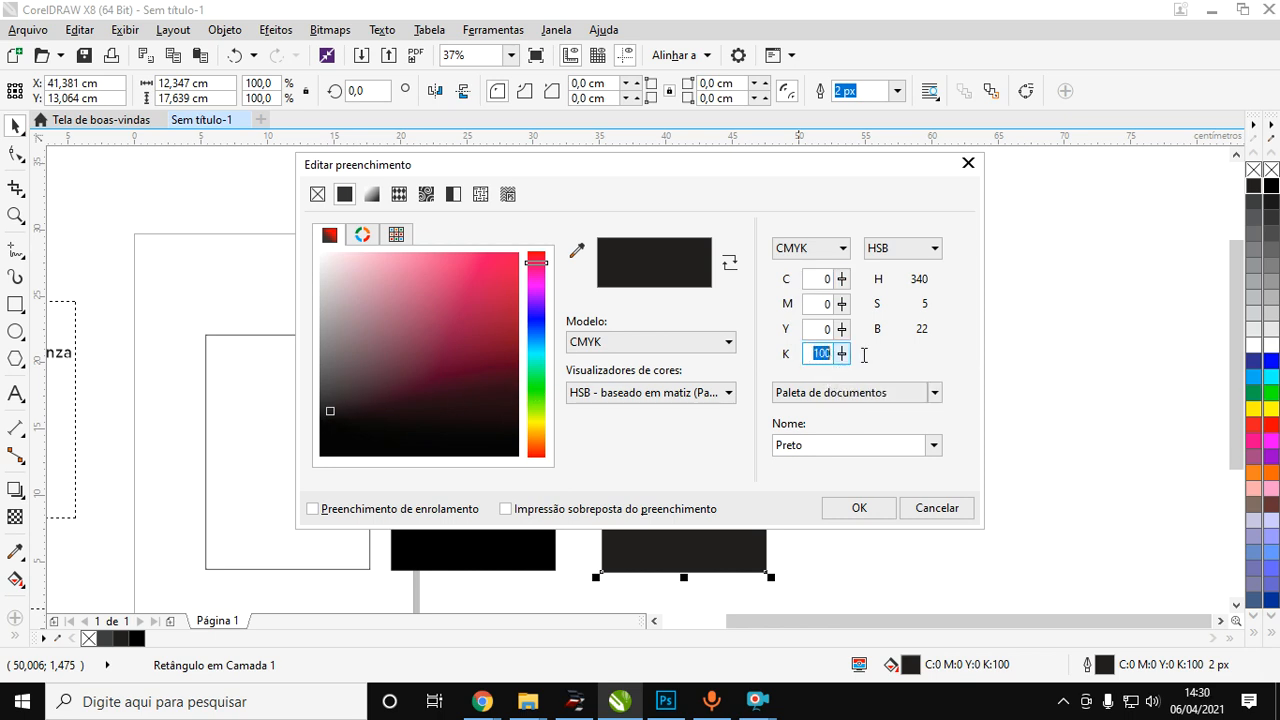
# Try lighter and darker black levels for the rectangle's CMYK fill, ending with K at 74.
pyautogui.click(842, 353)
pyautogui.moveTo(842, 353); pyautogui.dragTo(846, 477)
pyautogui.click(842, 354)
pyautogui.click(841, 354)
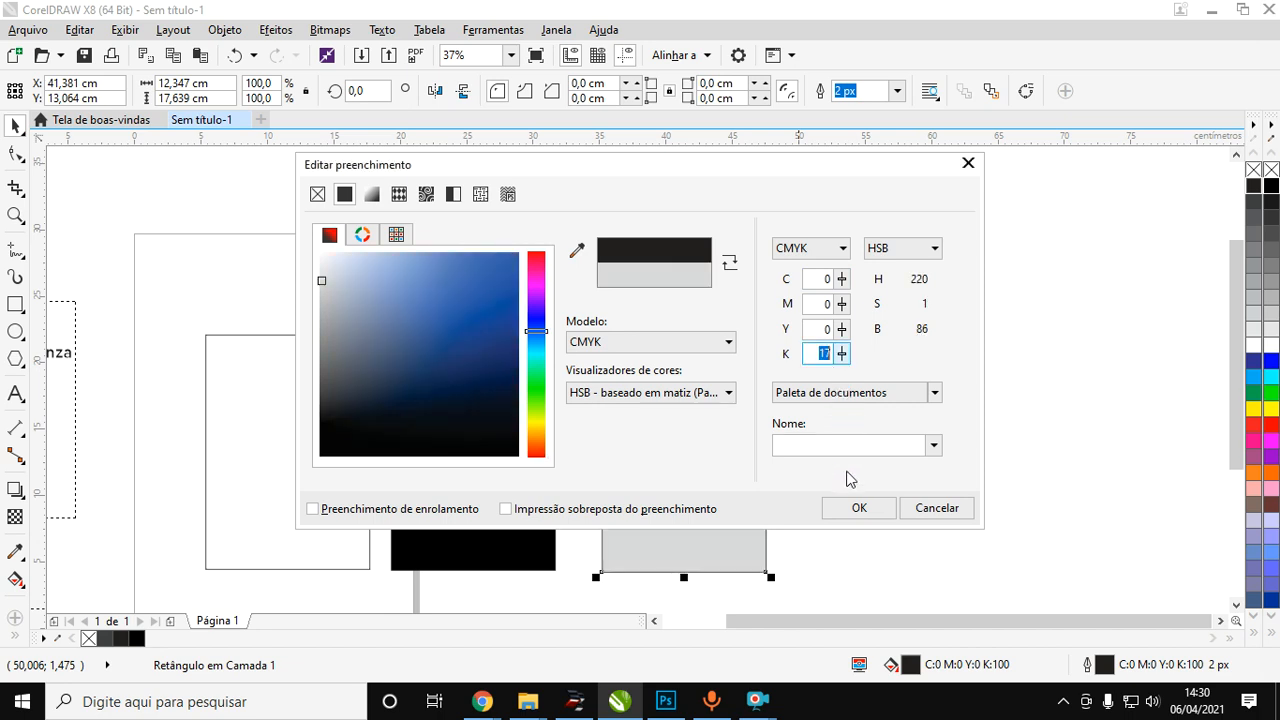
pyautogui.click(841, 354)
pyautogui.moveTo(843, 357); pyautogui.dragTo(843, 286)
# Mix the other CMYK components into the fill, setting Y to 59, M to 69 and C to 44.
pyautogui.click(842, 330)
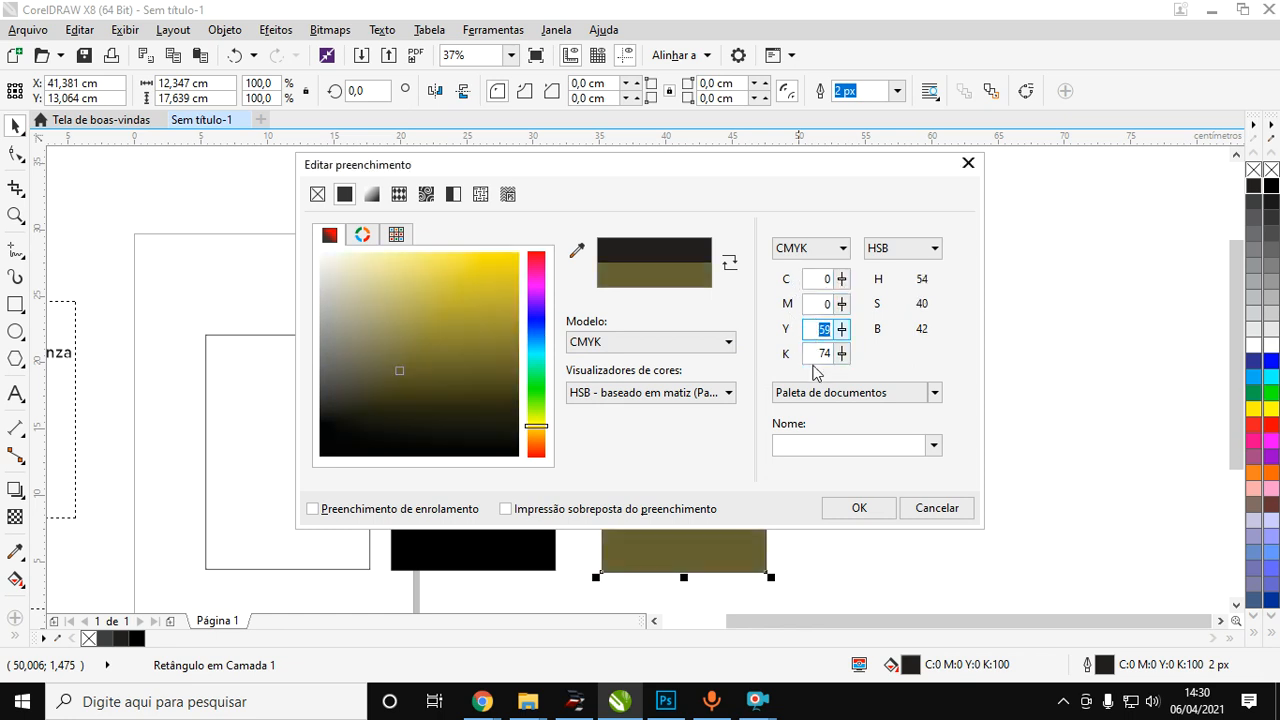
pyautogui.moveTo(845, 312); pyautogui.dragTo(845, 256)
pyautogui.press('Tab')
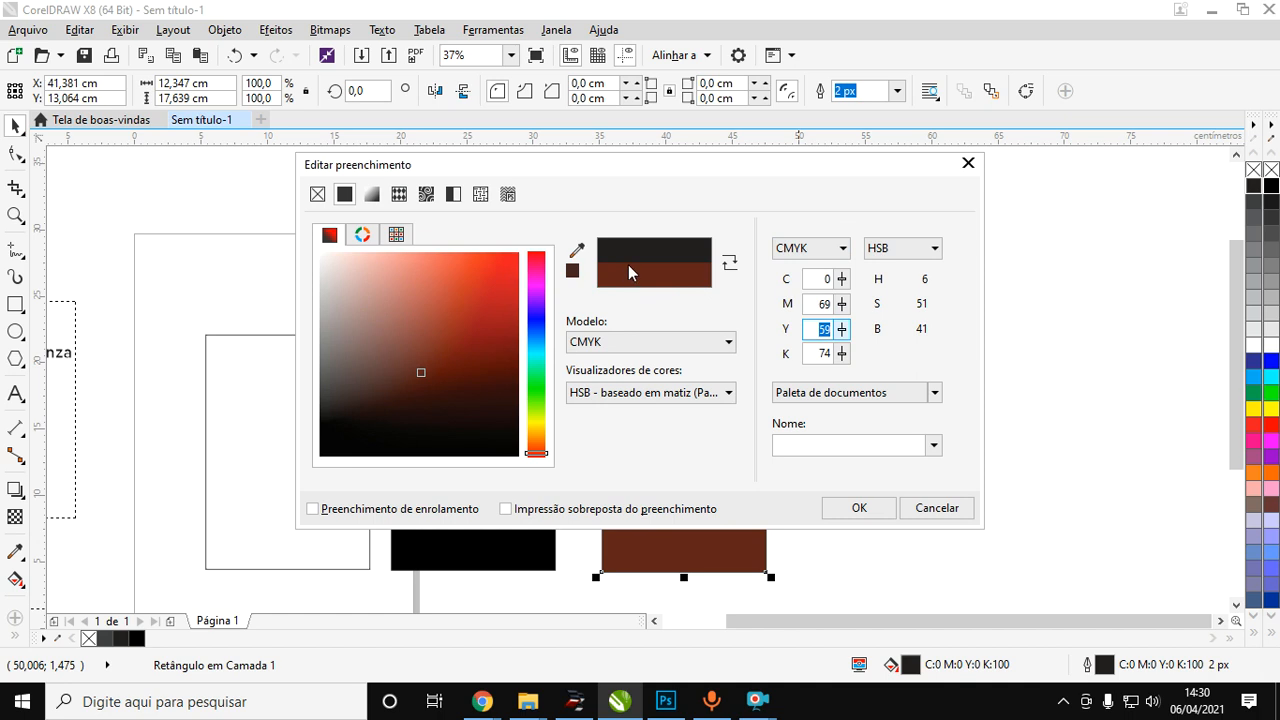
pyautogui.moveTo(846, 279); pyautogui.dragTo(845, 248)
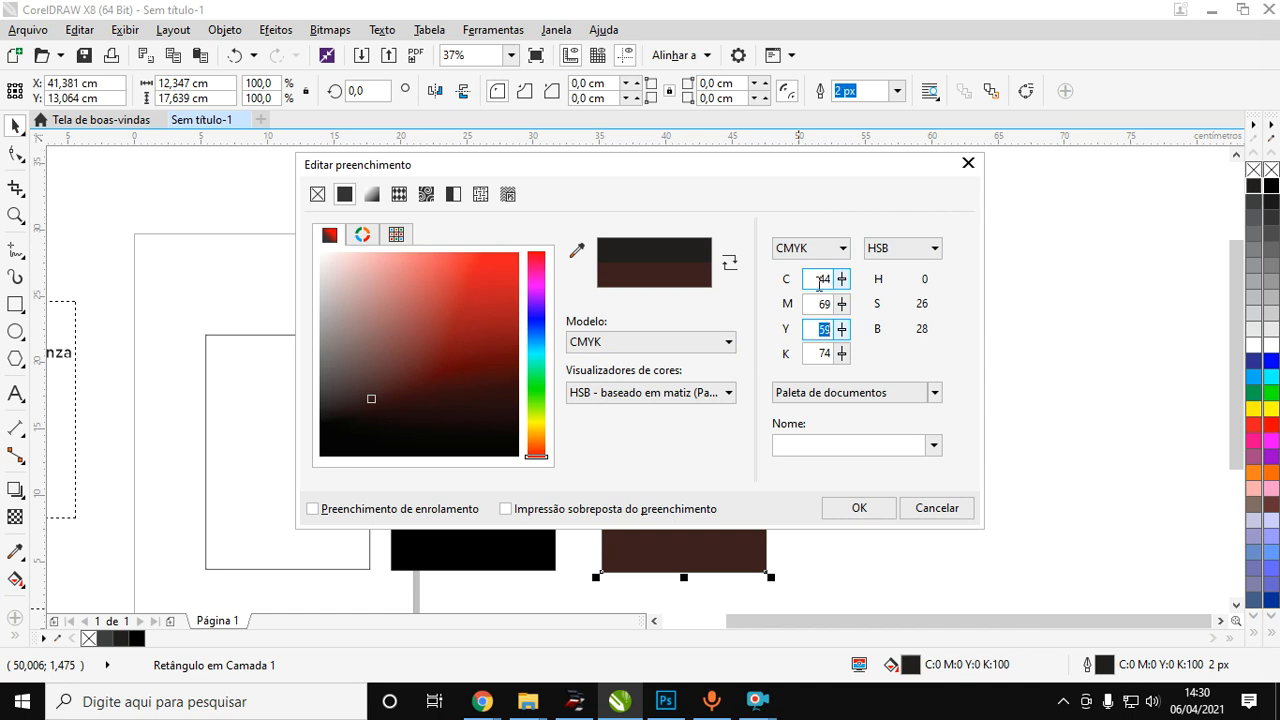
# Switch the fill's colour model to RGB and pick a dark red with R 153, G 22, B 22.
pyautogui.click(641, 343)
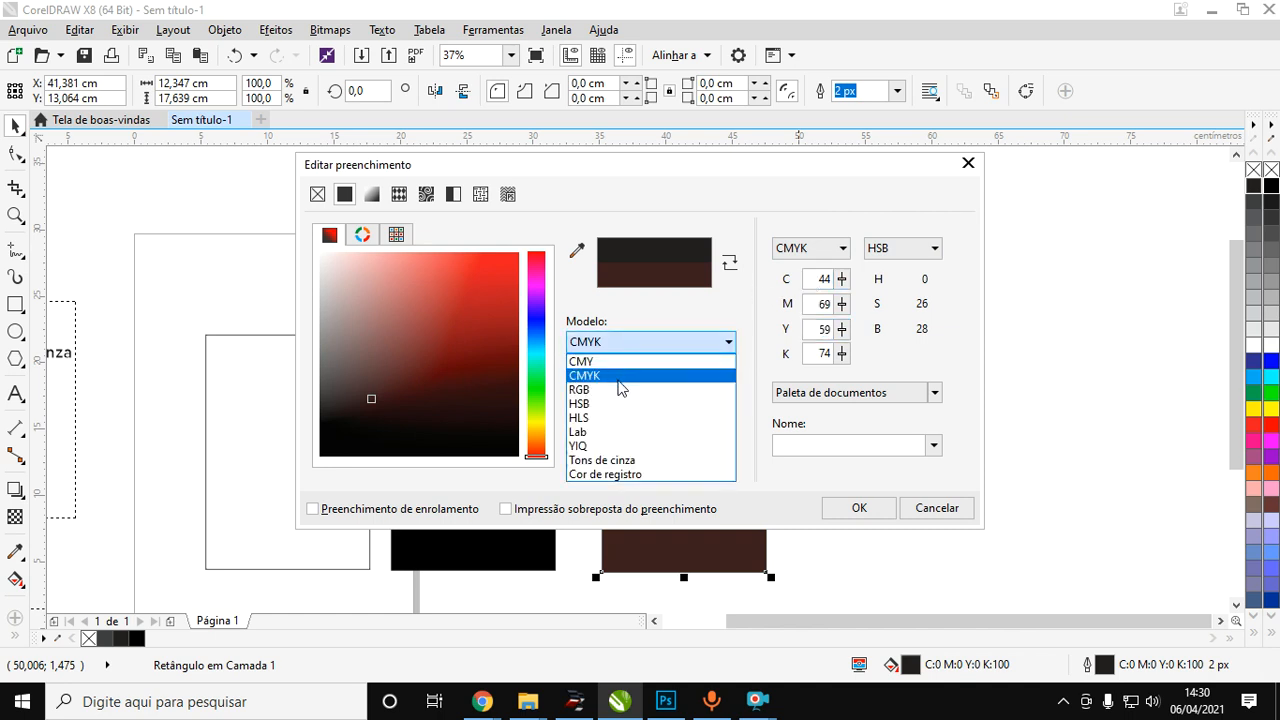
pyautogui.click(589, 390)
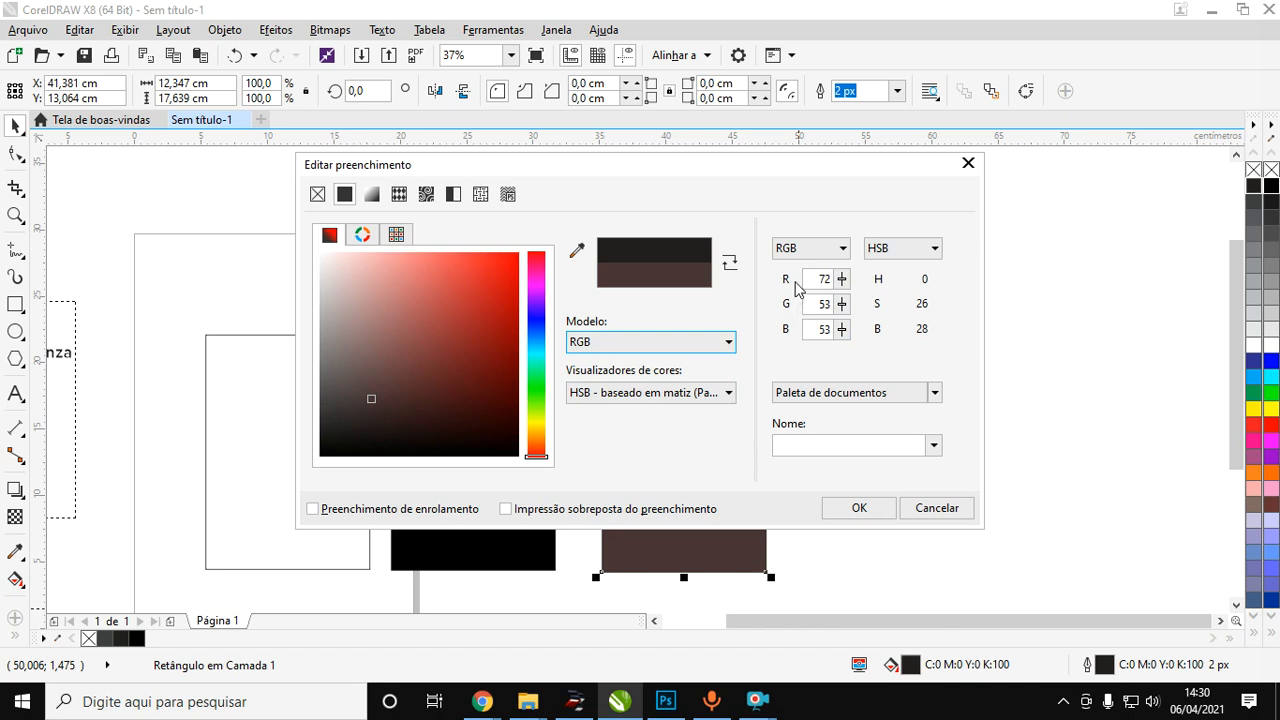
pyautogui.click(842, 284)
pyautogui.moveTo(397, 386)
pyautogui.mouseDown()
pyautogui.moveTo(360, 291)
pyautogui.moveTo(351, 357)
pyautogui.moveTo(501, 343)
pyautogui.moveTo(360, 349)
pyautogui.moveTo(440, 329)
pyautogui.moveTo(394, 309)
pyautogui.moveTo(463, 280)
pyautogui.moveTo(490, 334)
pyautogui.mouseUp()
pyautogui.doubleClick(838, 303)
pyautogui.moveTo(816, 281); pyautogui.dragTo(860, 282)
pyautogui.doubleClick(823, 308)
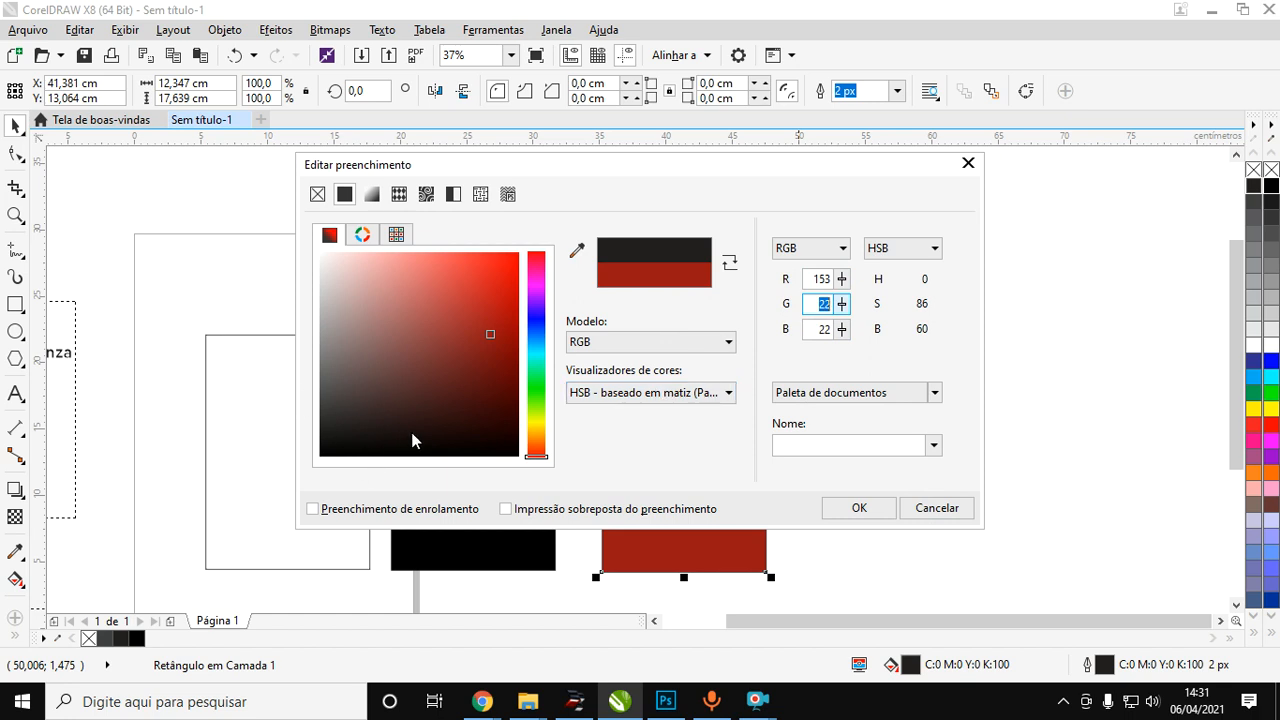
# Switch the fill's colour model to HSB and apply a pale blue with H 230, S 21, B 79.
pyautogui.click(624, 341)
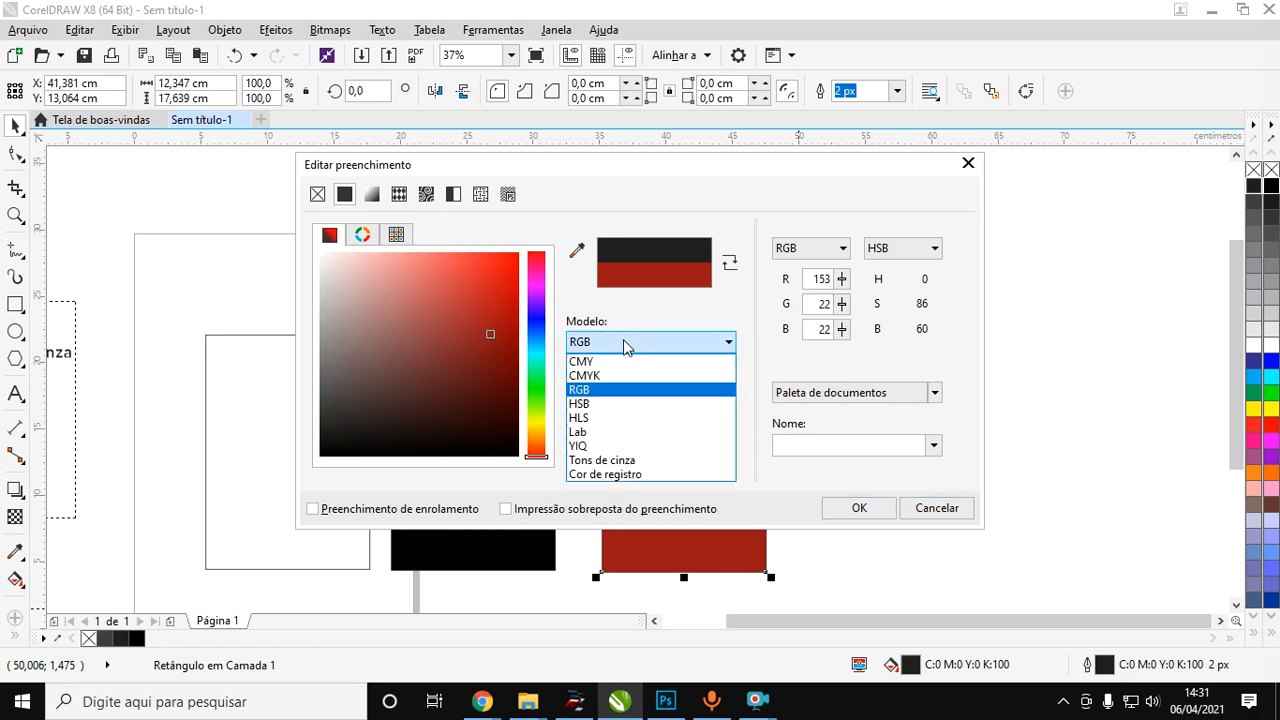
pyautogui.click(599, 403)
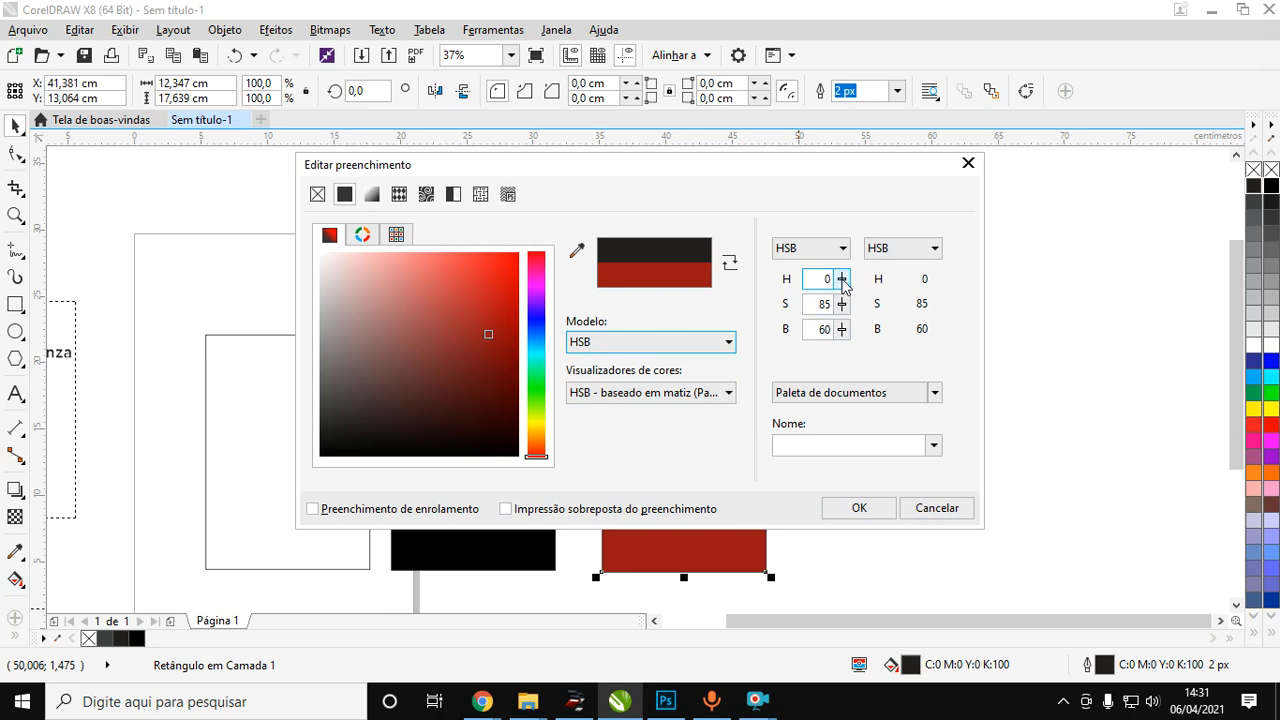
pyautogui.moveTo(536, 320)
pyautogui.mouseDown()
pyautogui.moveTo(536, 433)
pyautogui.moveTo(536, 278)
pyautogui.moveTo(531, 418)
pyautogui.moveTo(533, 325)
pyautogui.moveTo(488, 334)
pyautogui.moveTo(487, 308)
pyautogui.moveTo(489, 354)
pyautogui.moveTo(486, 298)
pyautogui.moveTo(374, 291)
pyautogui.moveTo(461, 293)
pyautogui.moveTo(471, 343)
pyautogui.moveTo(474, 272)
pyautogui.moveTo(481, 377)
pyautogui.moveTo(474, 296)
pyautogui.mouseUp()
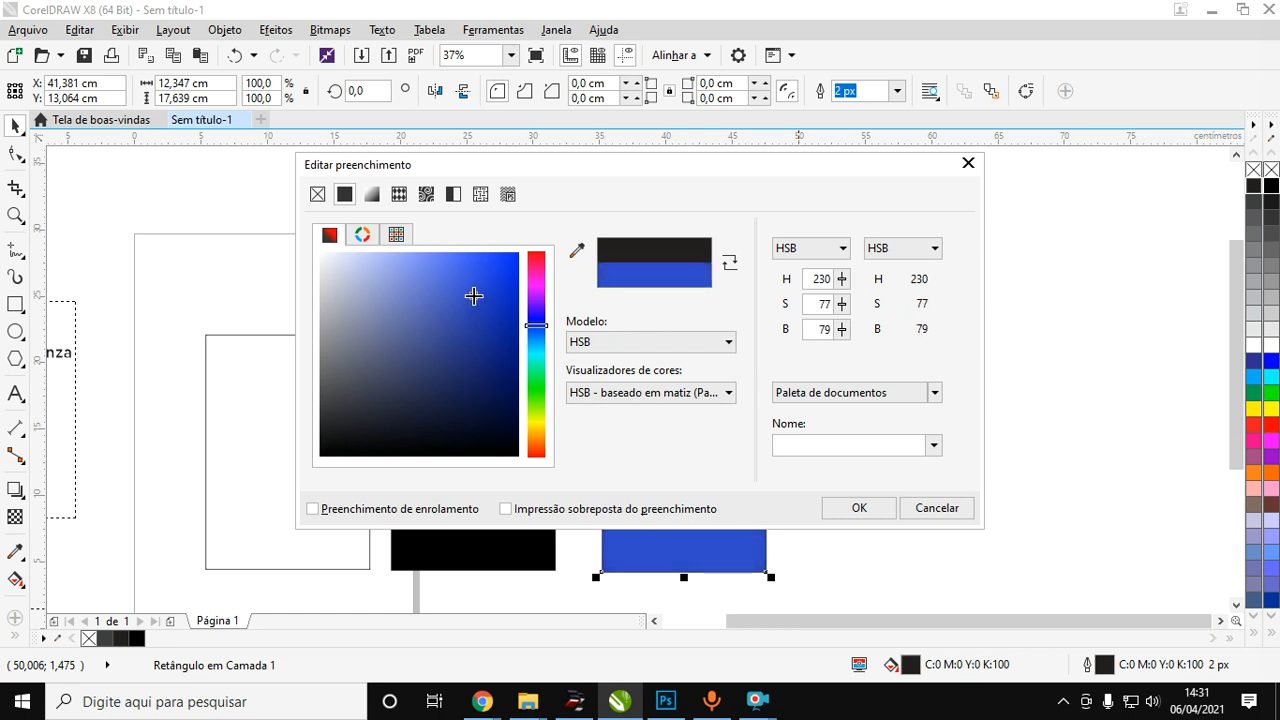
pyautogui.click(843, 306)
pyautogui.moveTo(842, 304); pyautogui.dragTo(845, 354)
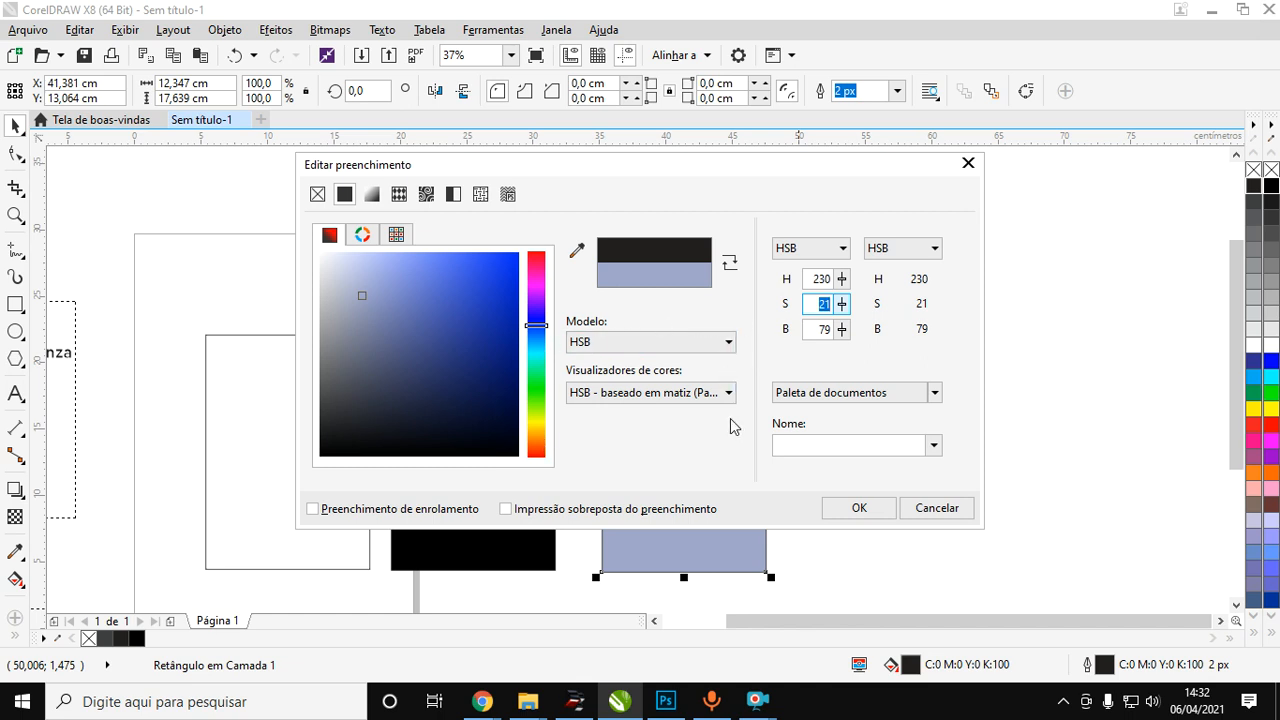
pyautogui.click(859, 507)
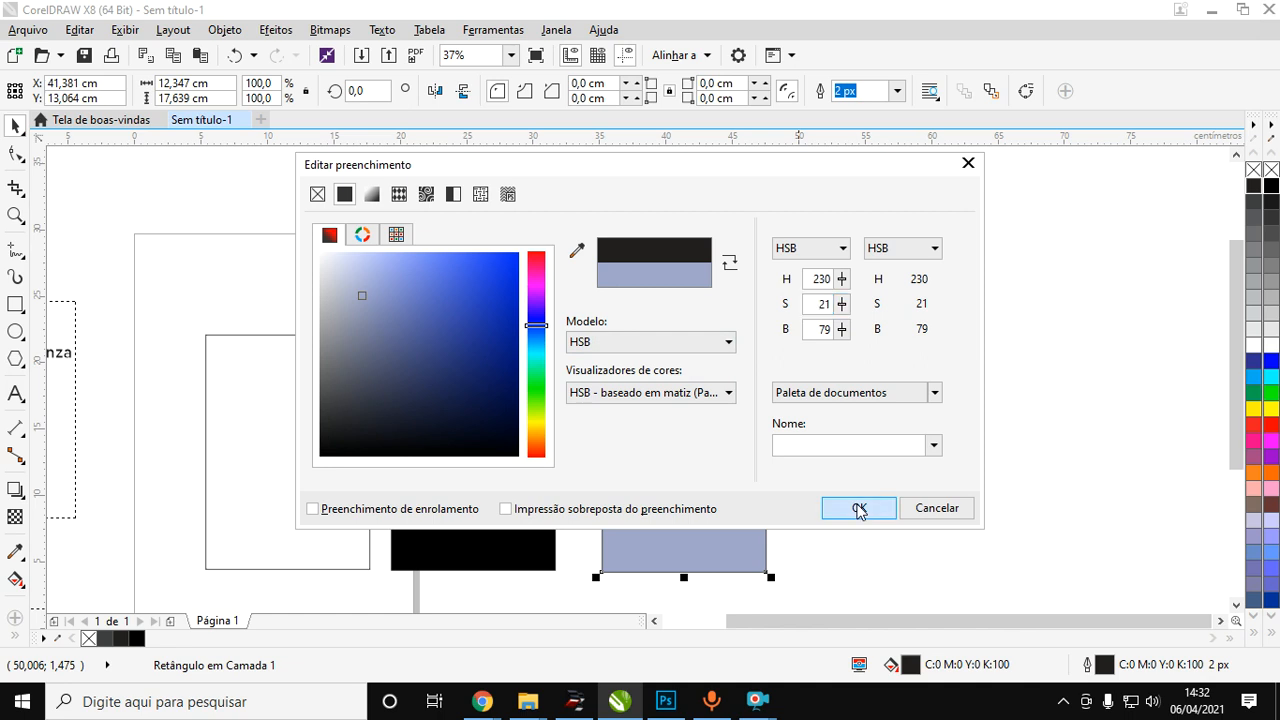
# Move the pale blue rectangle slightly upward, deselect it, and review the course list beside the page.
pyautogui.click(685, 465)
pyautogui.moveTo(696, 438); pyautogui.dragTo(691, 417)
pyautogui.click(845, 400)
pyautogui.scroll(-1, 568, 331)
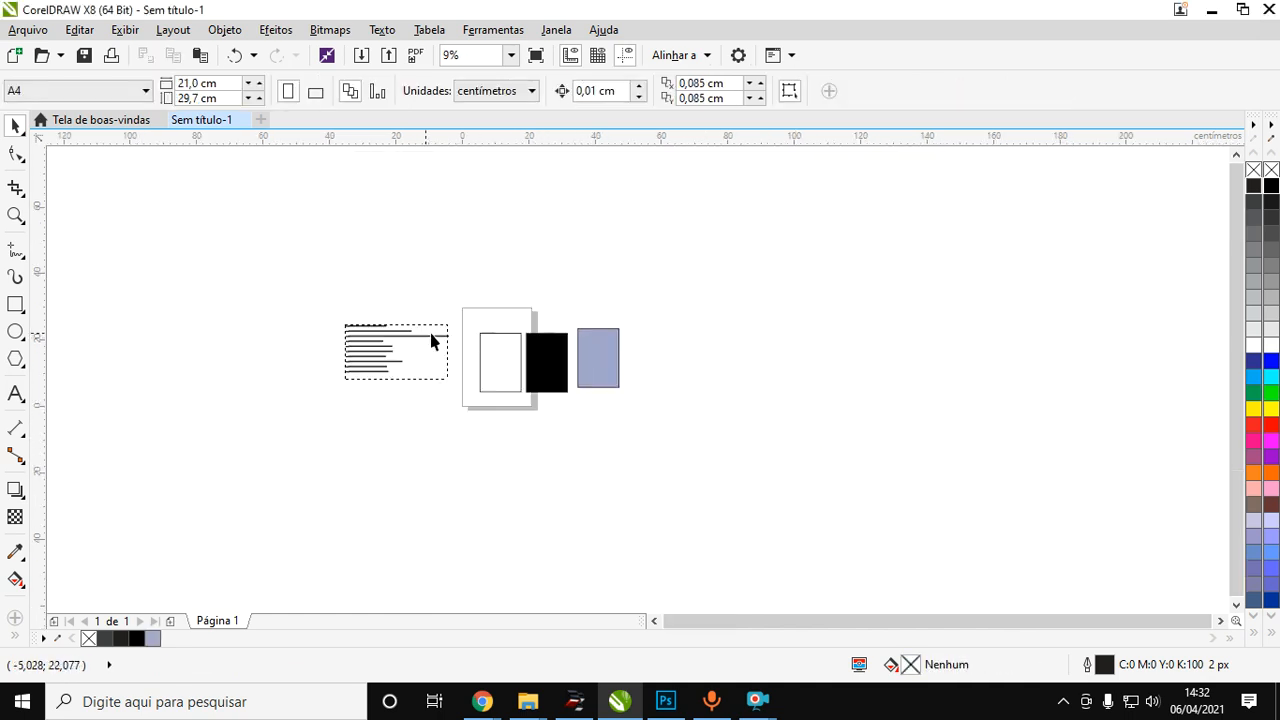
pyautogui.scroll(2, 352, 360)
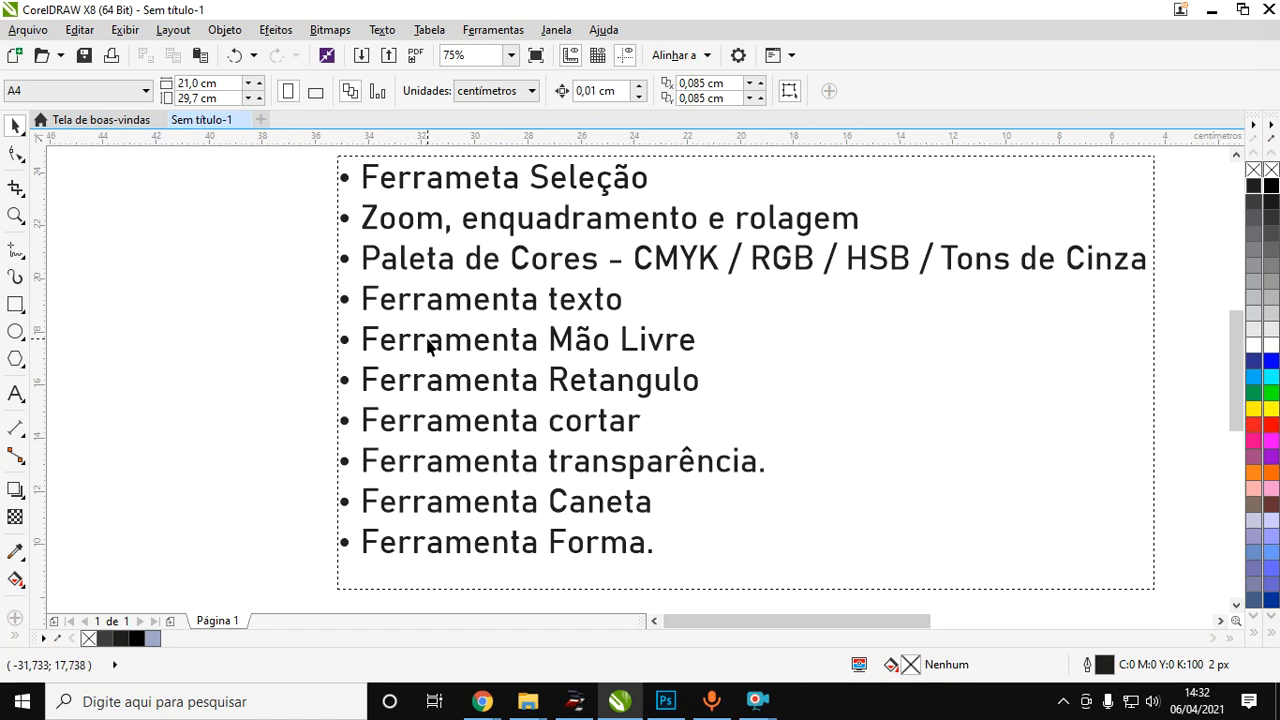
pyautogui.scroll(-2, 430, 342)
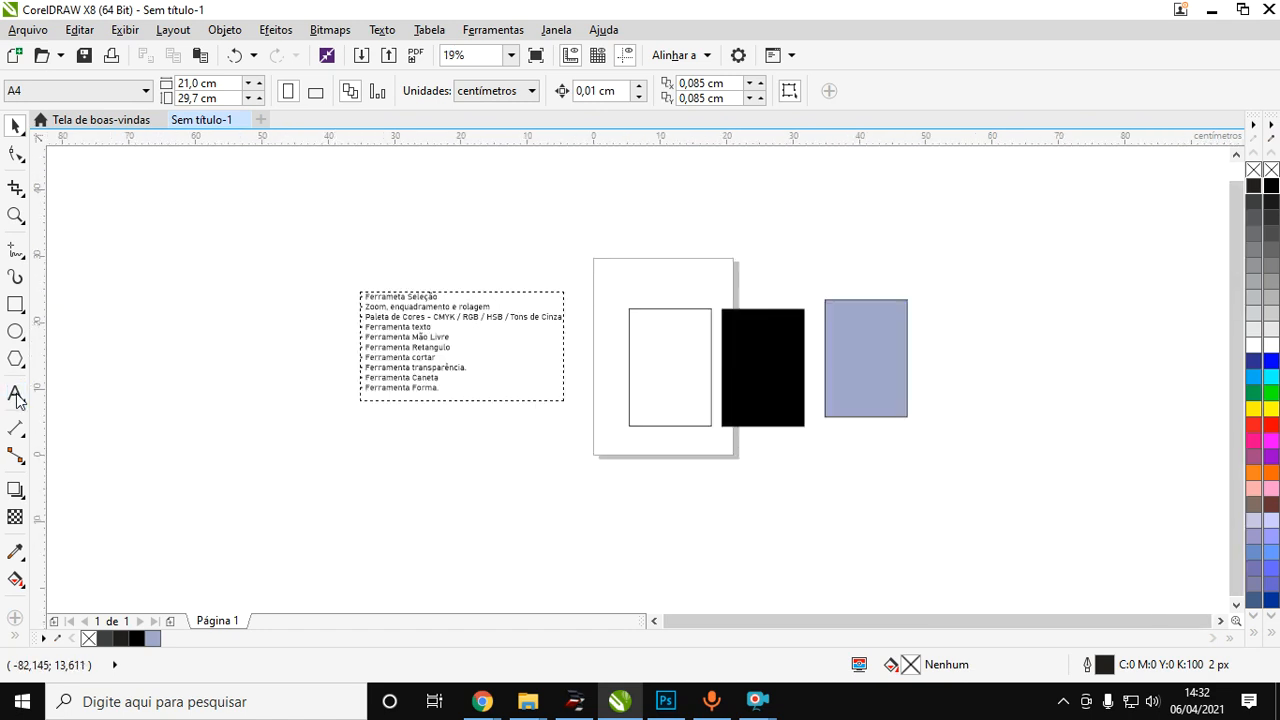
# Start an artistic text entry in the blank area beside the course list and review the text commands offered for it.
pyautogui.click(16, 395)
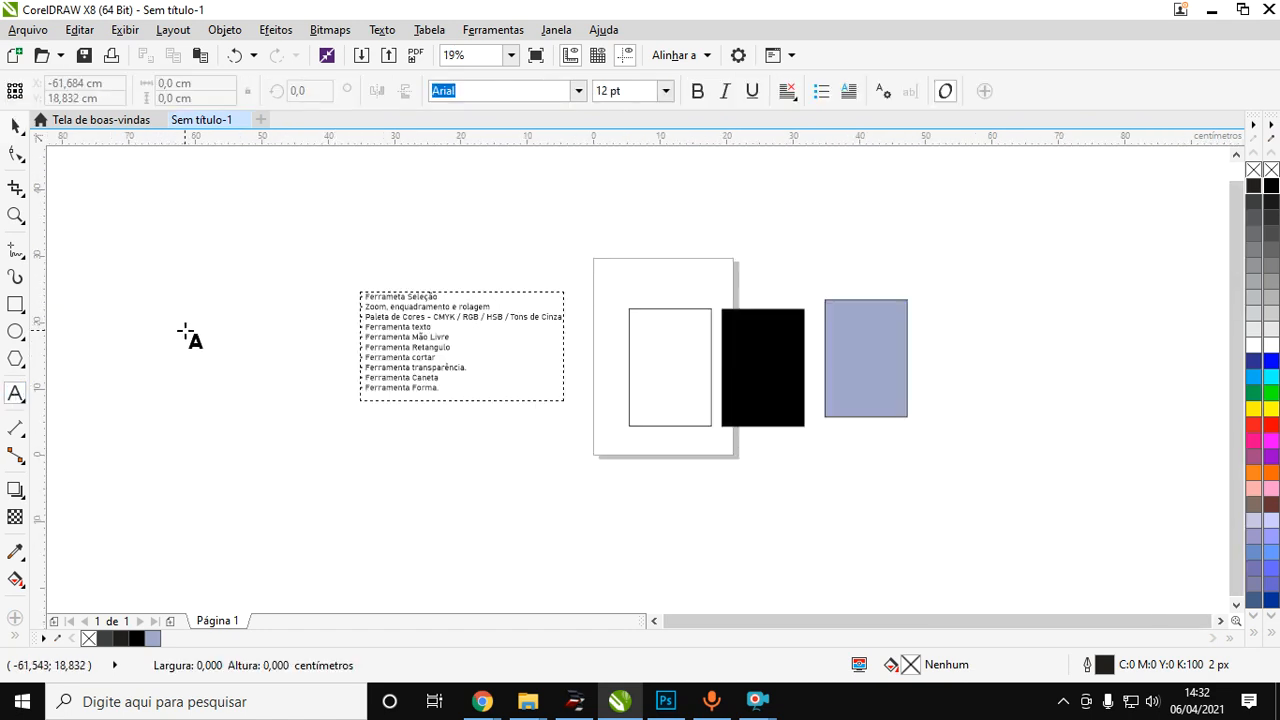
pyautogui.click(184, 330)
pyautogui.scroll(1, 180, 335)
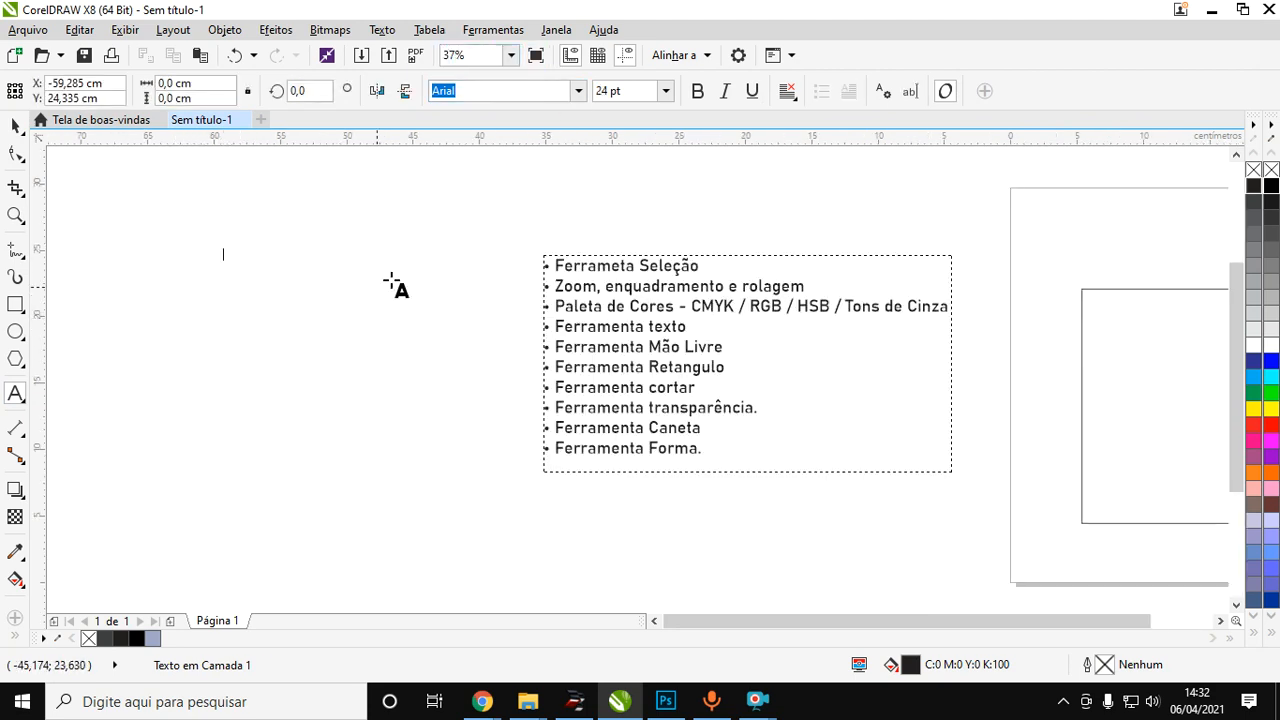
pyautogui.click(382, 29)
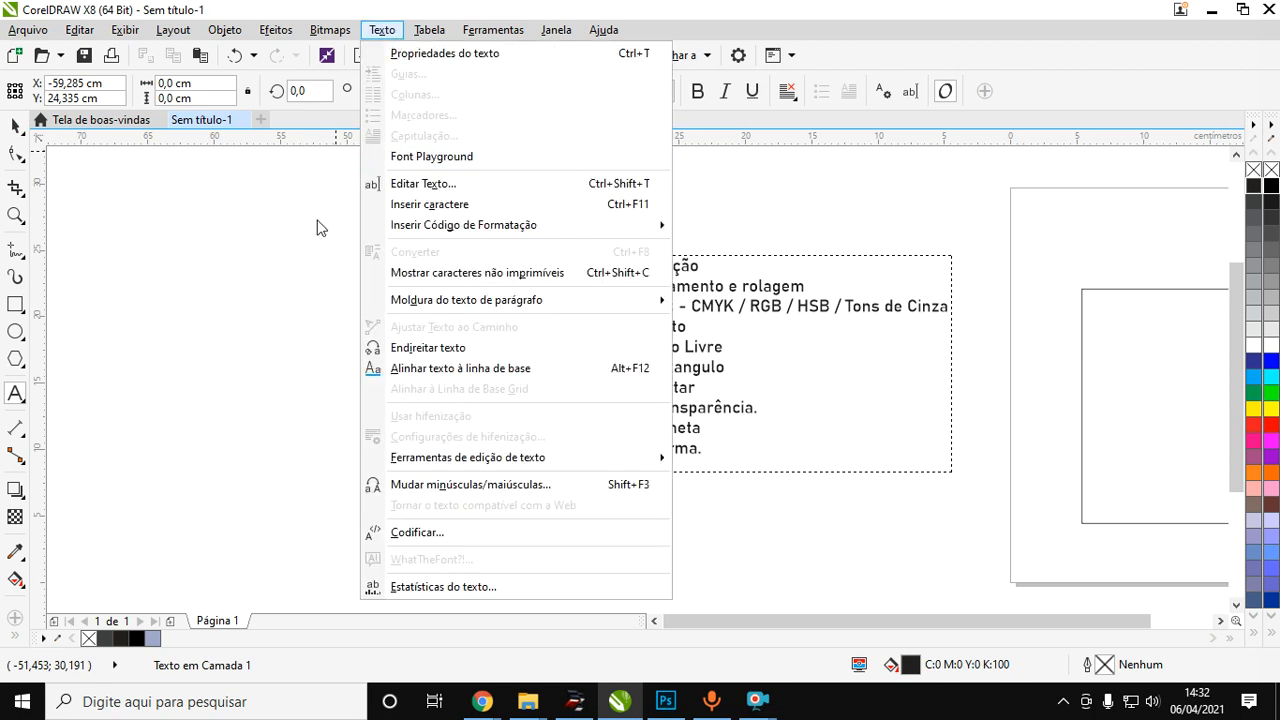
pyautogui.click(232, 254)
# Draw a paragraph text frame about 22.4 by 18.9 cm beside the course list and review the text commands available for it.
pyautogui.moveTo(185, 207); pyautogui.dragTo(483, 457)
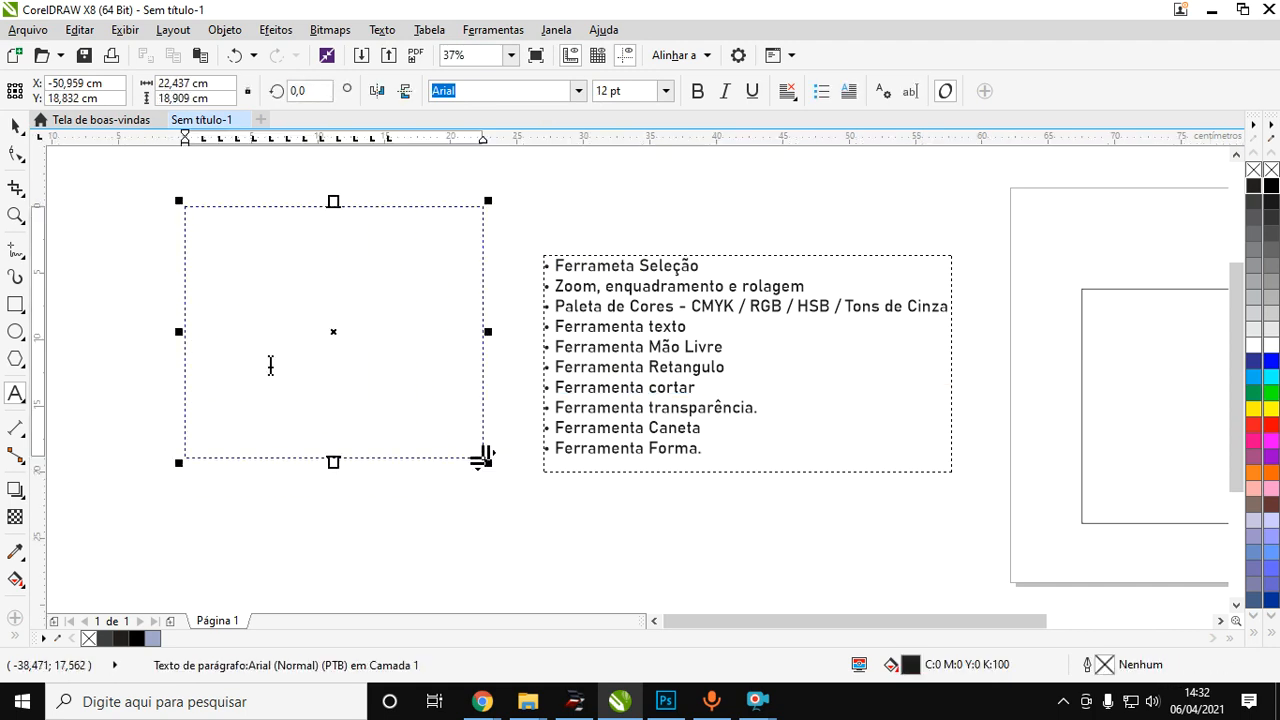
pyautogui.click(383, 30)
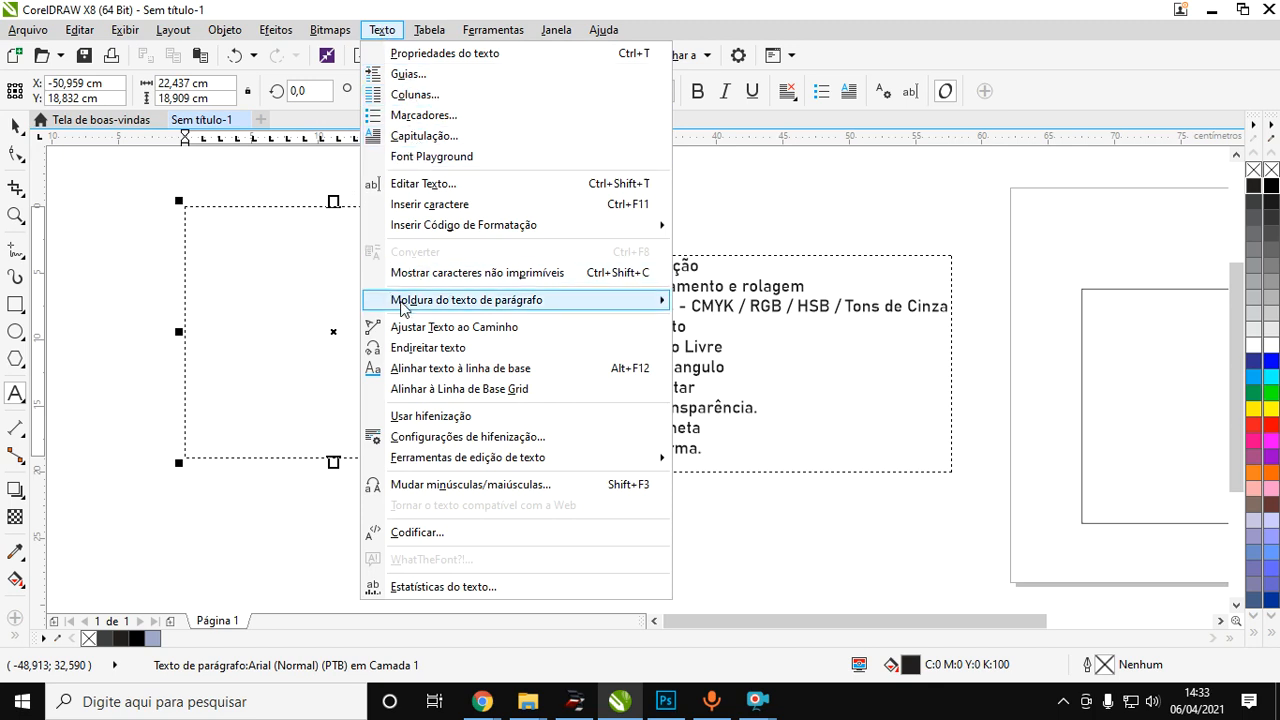
pyautogui.click(254, 251)
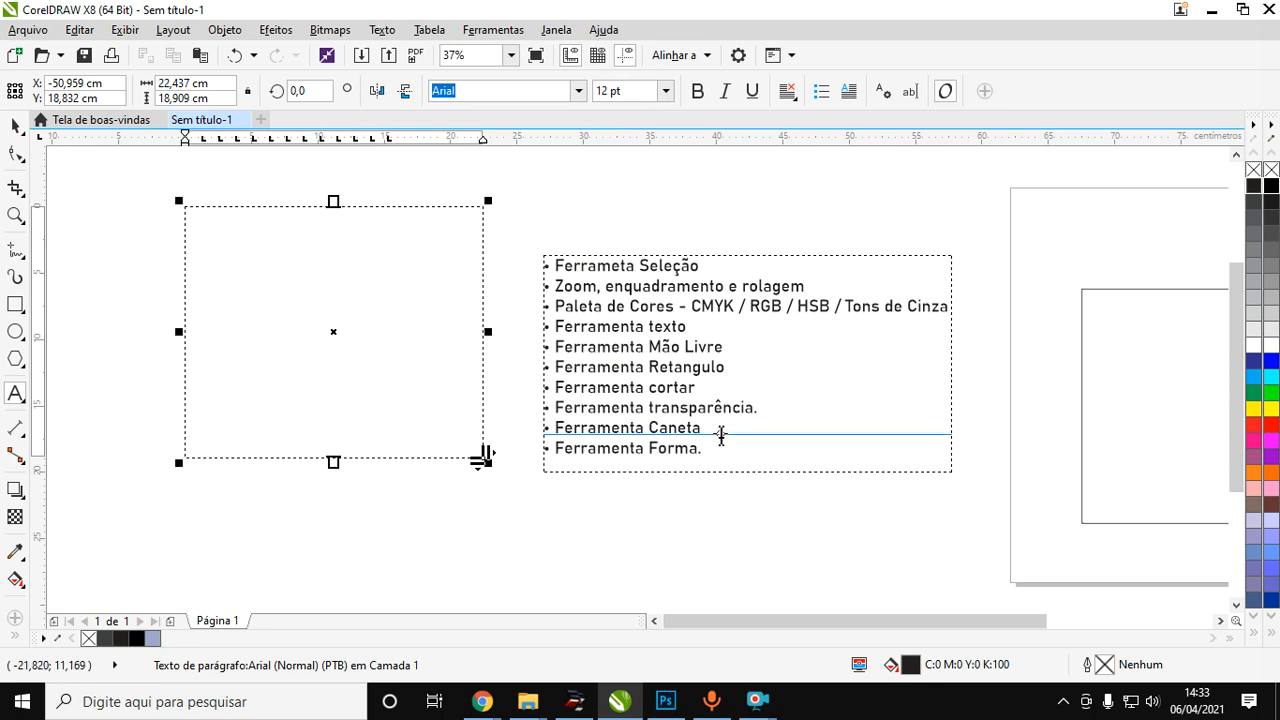
# Select all the text in the course list and check its font setting.
pyautogui.moveTo(731, 449); pyautogui.dragTo(546, 257)
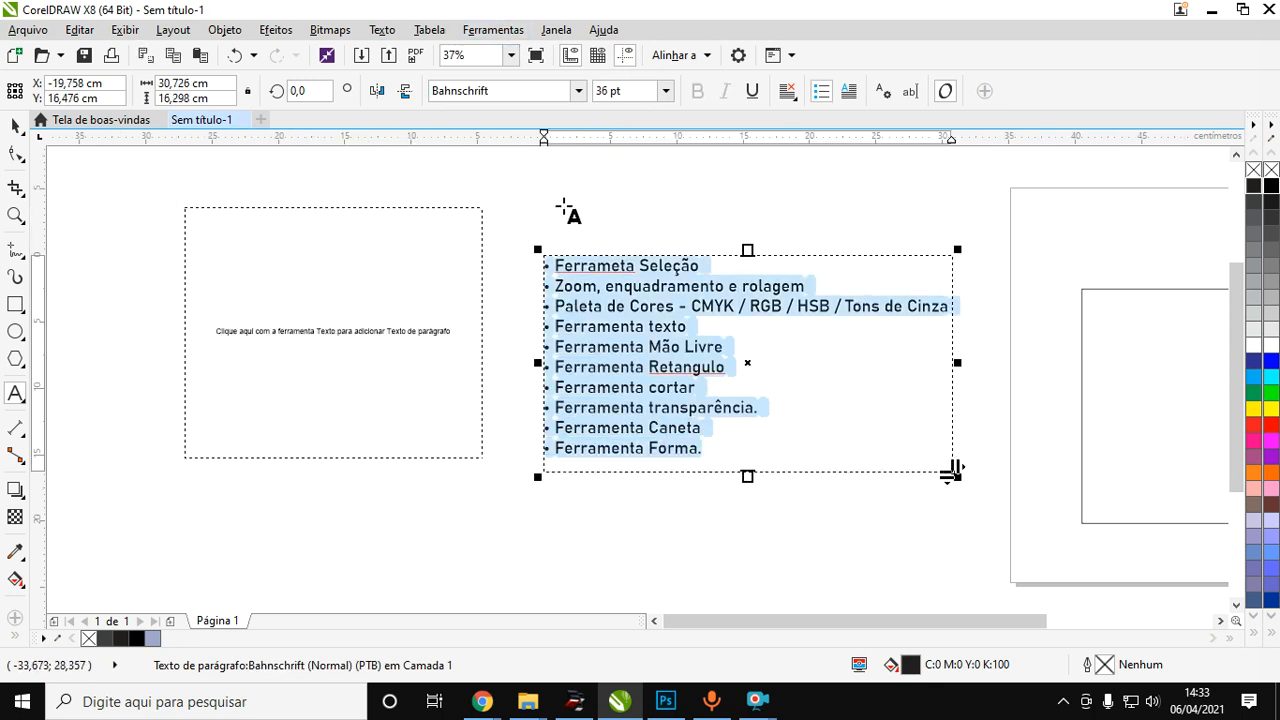
pyautogui.click(578, 91)
pyautogui.click(578, 91)
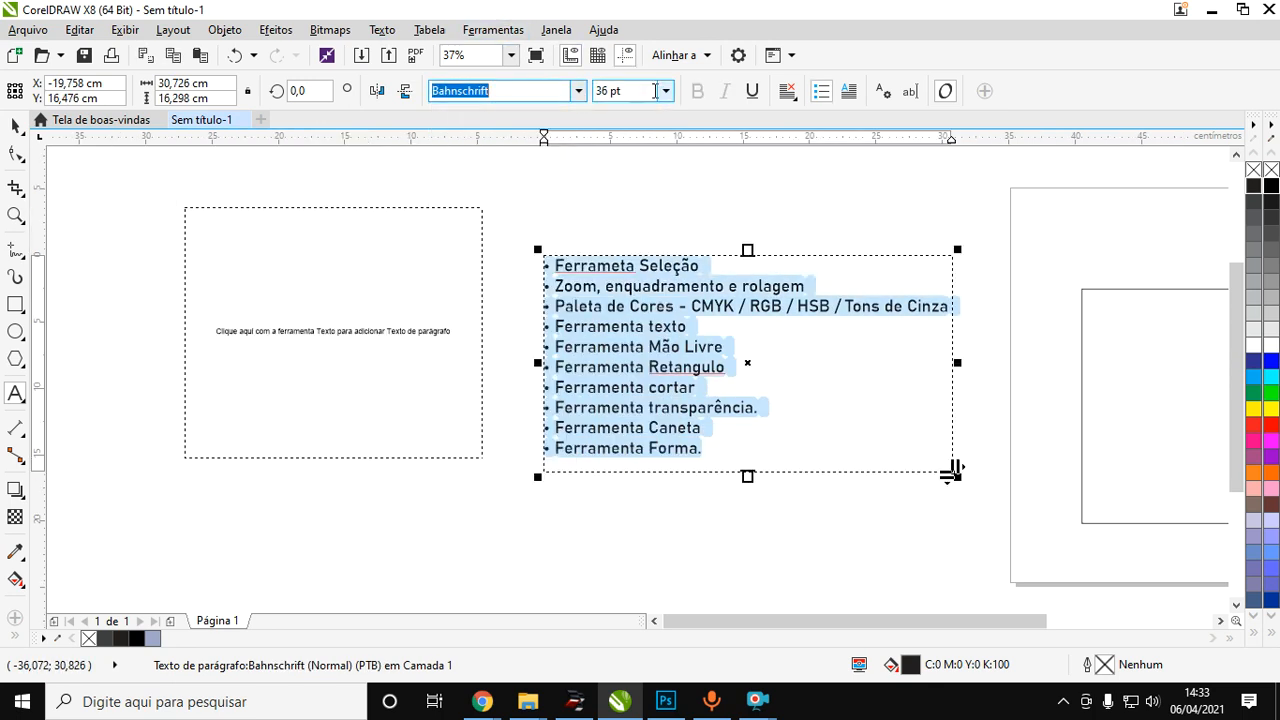
# Delete the empty paragraph text frame beside the course list.
pyautogui.click(15, 125)
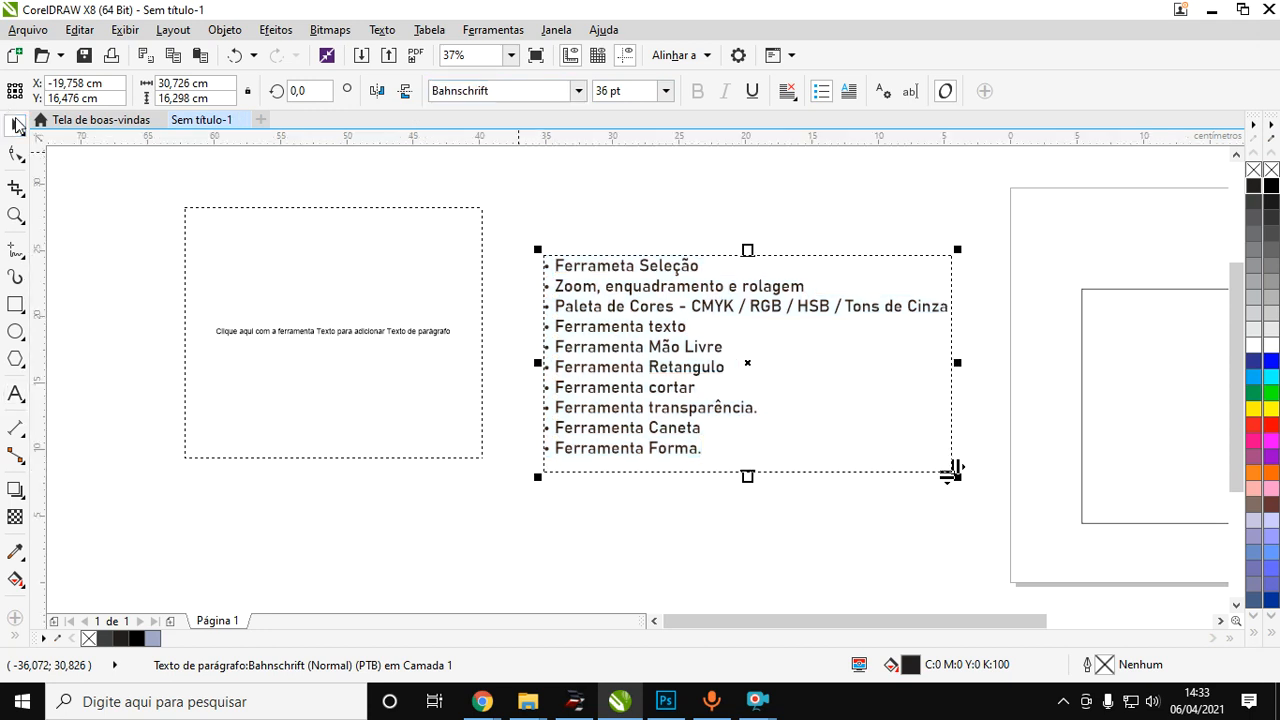
pyautogui.click(314, 320)
pyautogui.press('Delete')
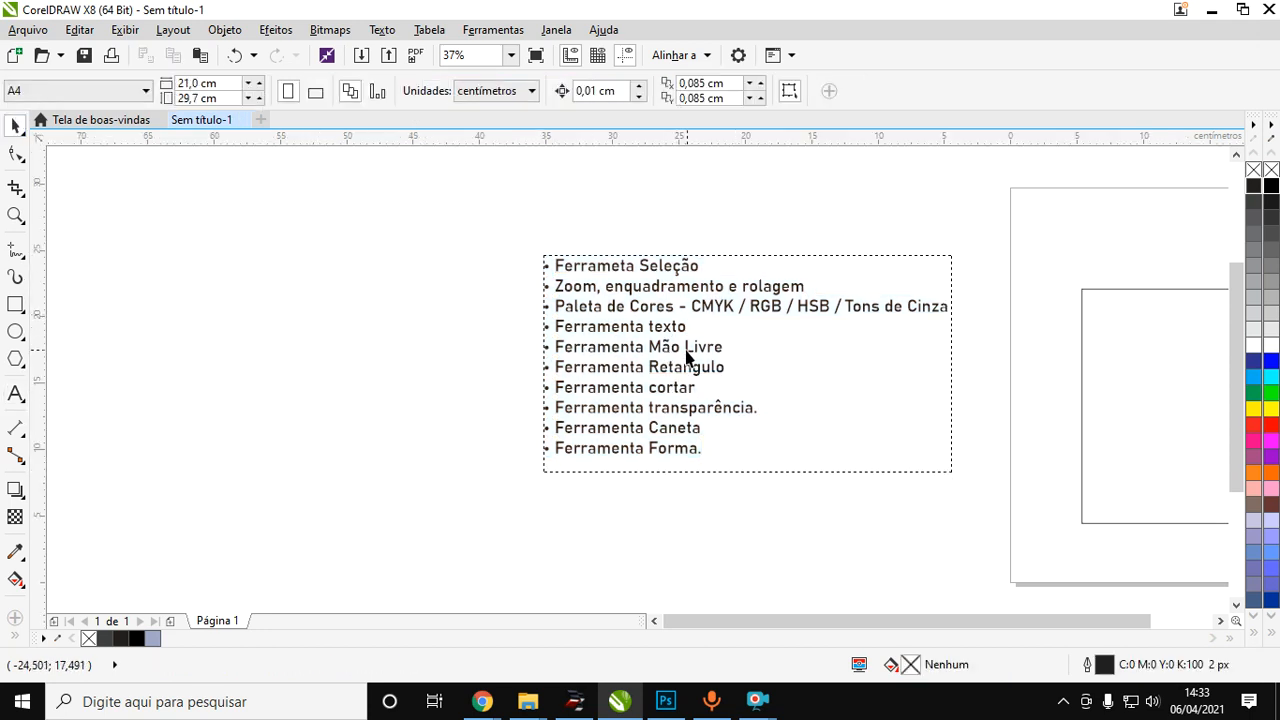
# Draw a sample line with the Freehand tool beside the course list and delete it.
pyautogui.click(16, 256)
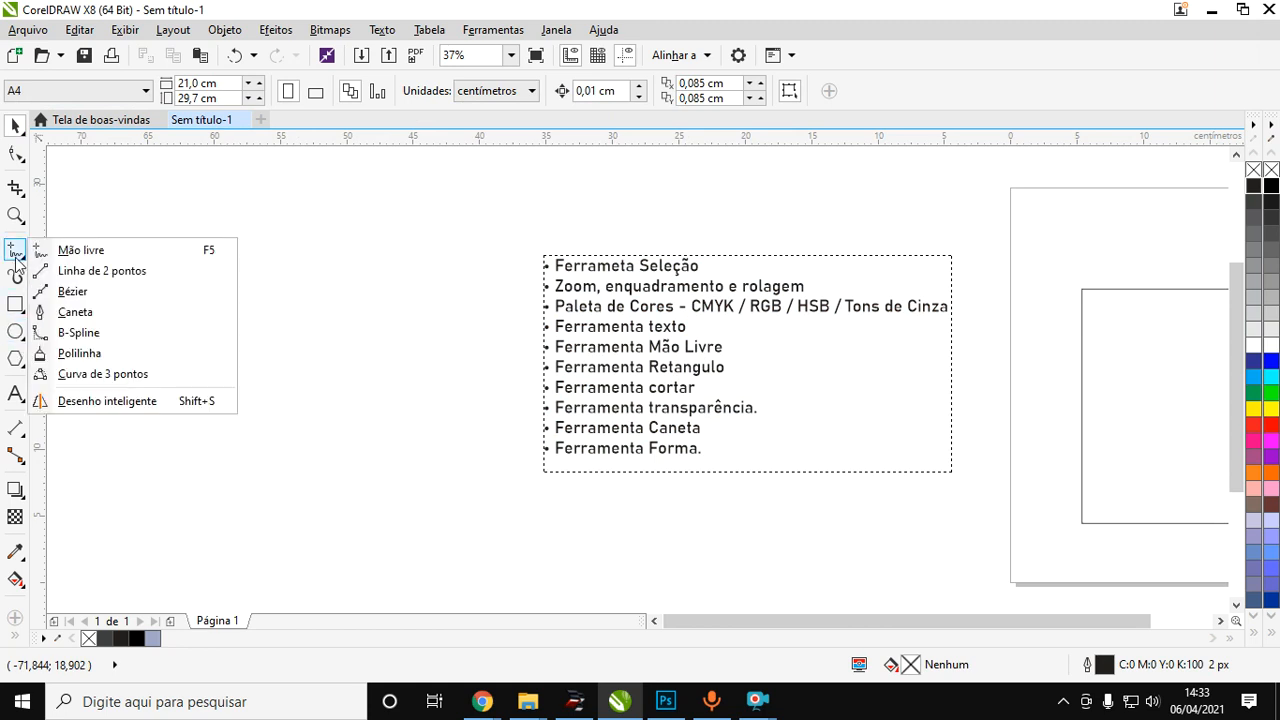
pyautogui.click(80, 250)
pyautogui.moveTo(192, 262)
pyautogui.mouseDown()
pyautogui.moveTo(403, 366)
pyautogui.moveTo(279, 271)
pyautogui.moveTo(239, 212)
pyautogui.moveTo(199, 259)
pyautogui.mouseUp()
pyautogui.moveTo(410, 204)
pyautogui.mouseDown()
pyautogui.moveTo(491, 320)
pyautogui.moveTo(251, 400)
pyautogui.moveTo(357, 206)
pyautogui.moveTo(418, 201)
pyautogui.mouseUp()
pyautogui.click(15, 127)
pyautogui.moveTo(115, 157)
pyautogui.mouseDown()
pyautogui.moveTo(400, 328)
pyautogui.moveTo(465, 537)
pyautogui.moveTo(501, 530)
pyautogui.mouseUp()
pyautogui.press('Delete')
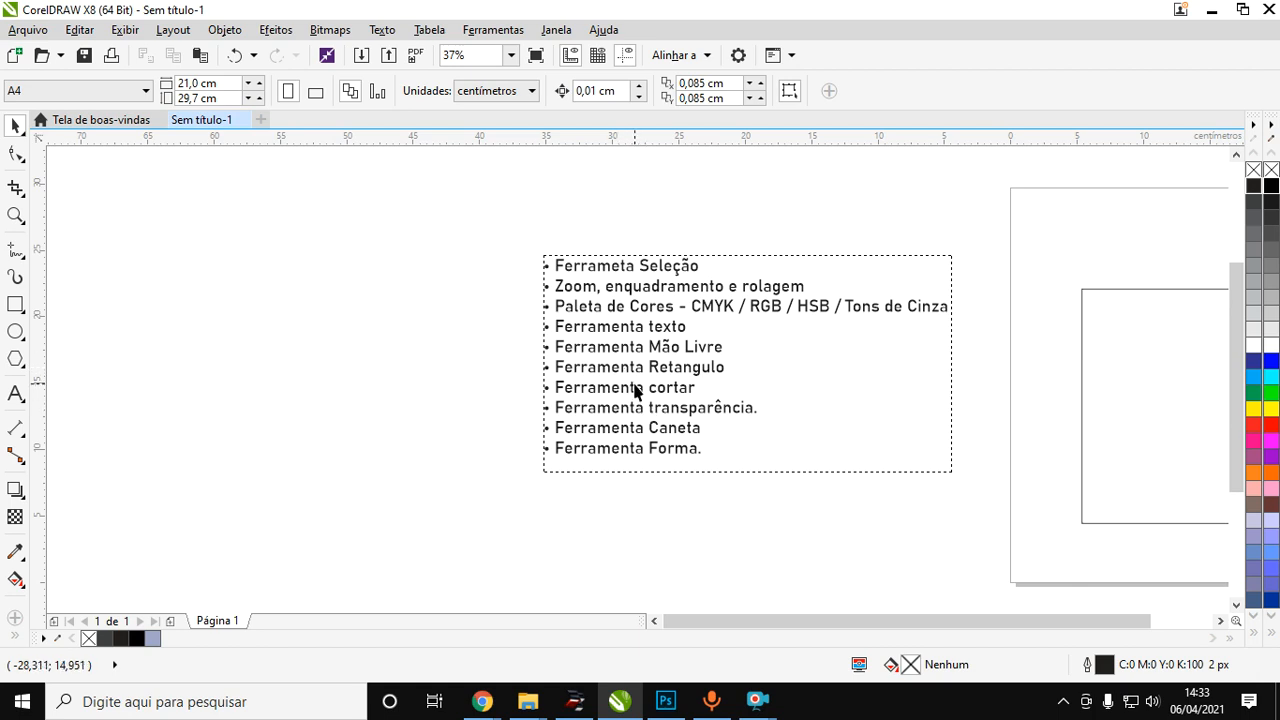
# Draw a rectangle about 22.7 by 19 cm in the blank area beside the course list and delete it.
pyautogui.click(15, 308)
pyautogui.click(75, 301)
pyautogui.moveTo(147, 197); pyautogui.dragTo(448, 451)
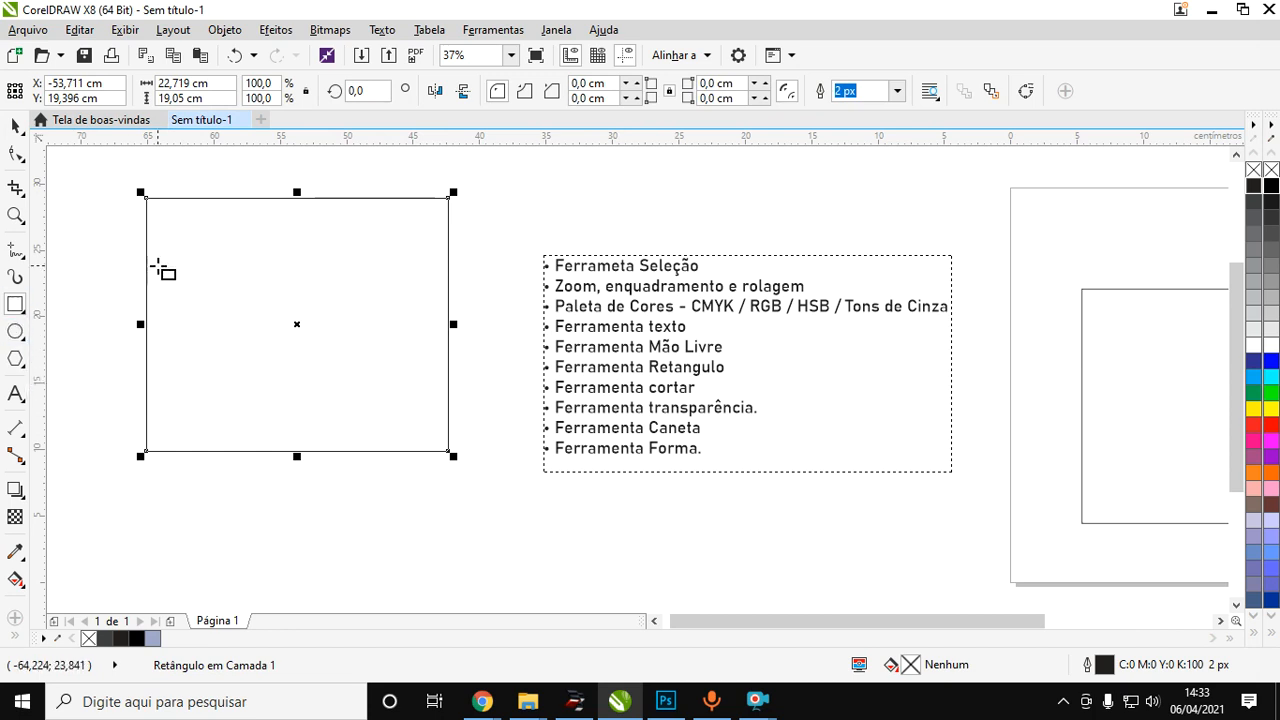
pyautogui.press('Delete')
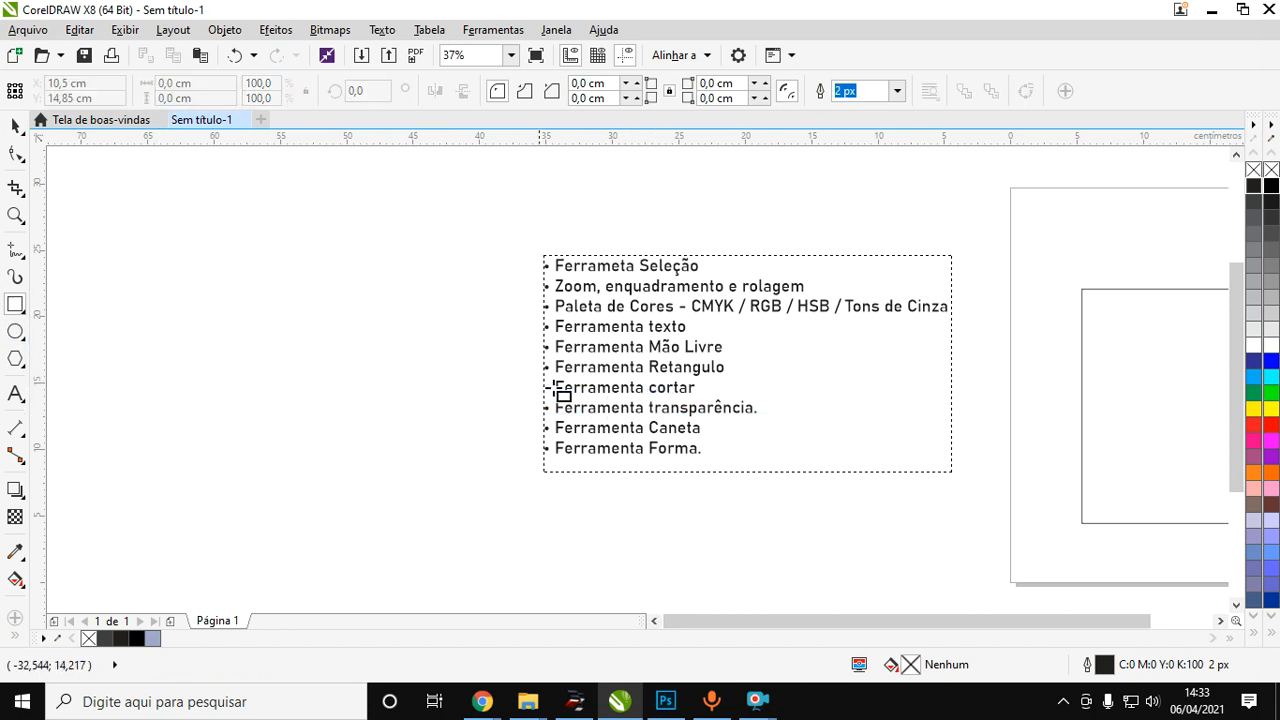
# Import the CorelDRAW-2017 image and place it about 47.8 by 31.9 cm in the blank area beside the course list.
pyautogui.scroll(-4, 330, 338)
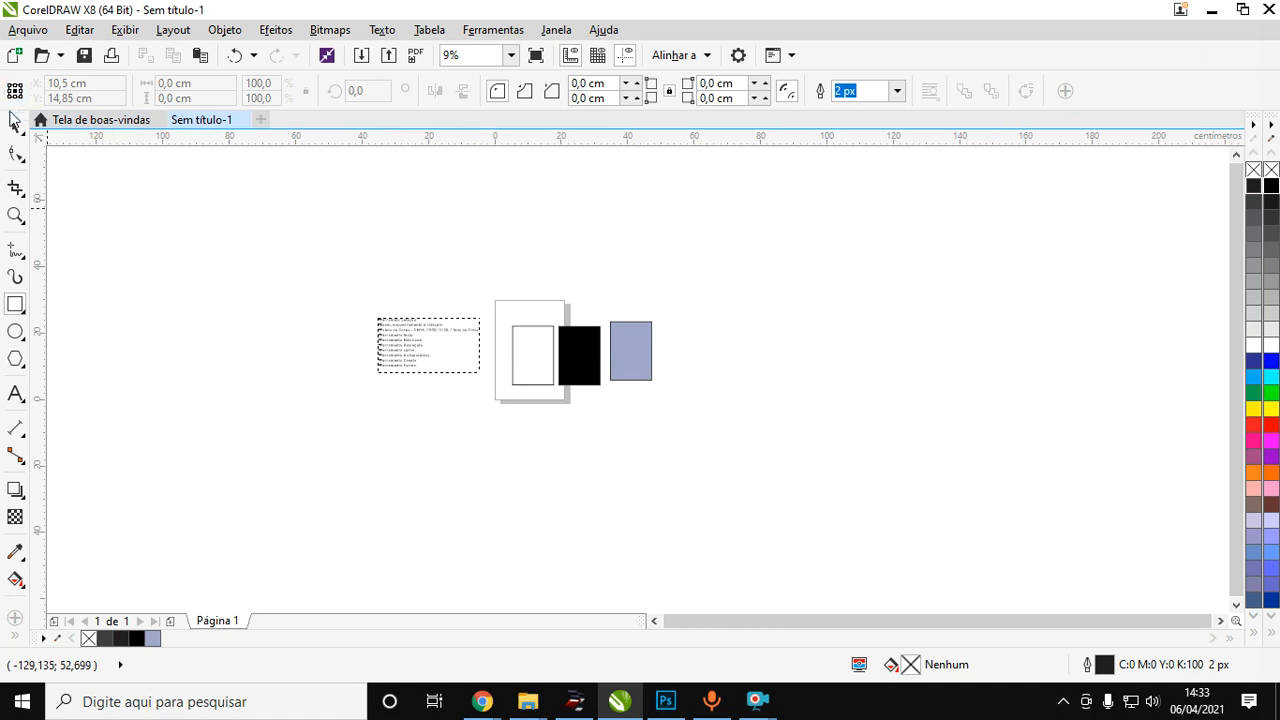
pyautogui.click(15, 125)
pyautogui.scroll(2, 305, 337)
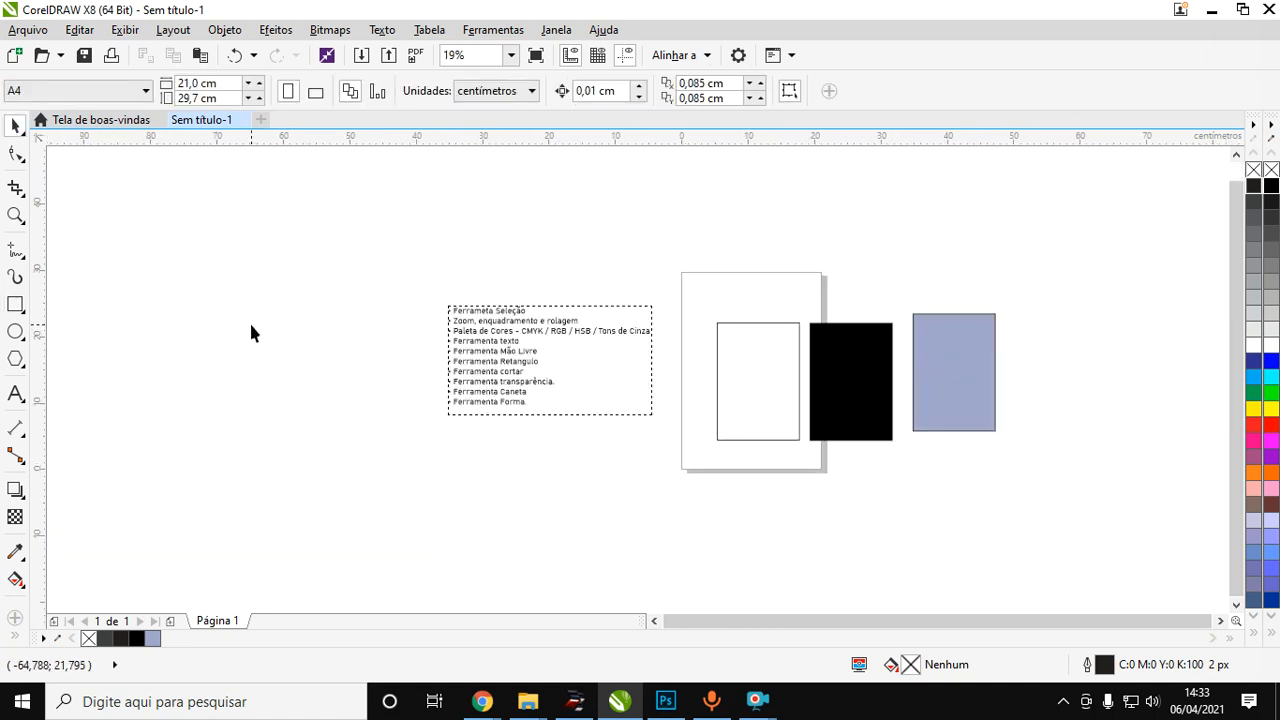
pyautogui.rightClick(271, 331)
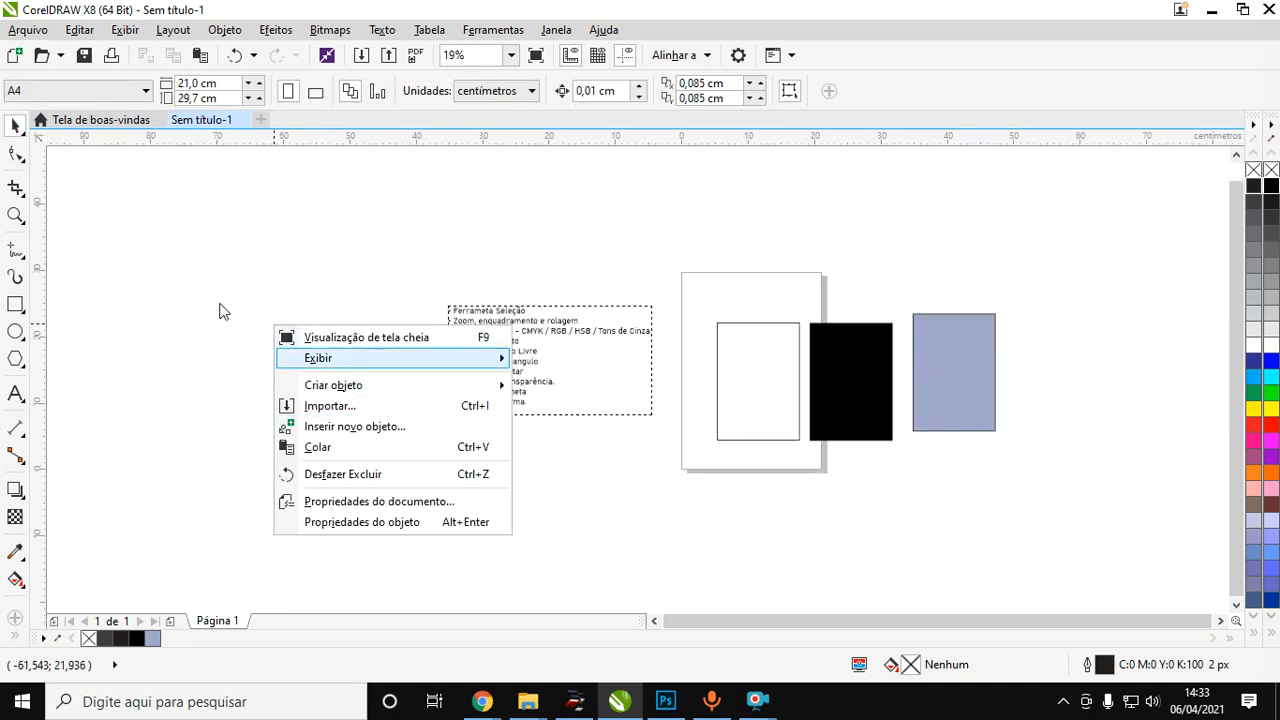
pyautogui.click(28, 29)
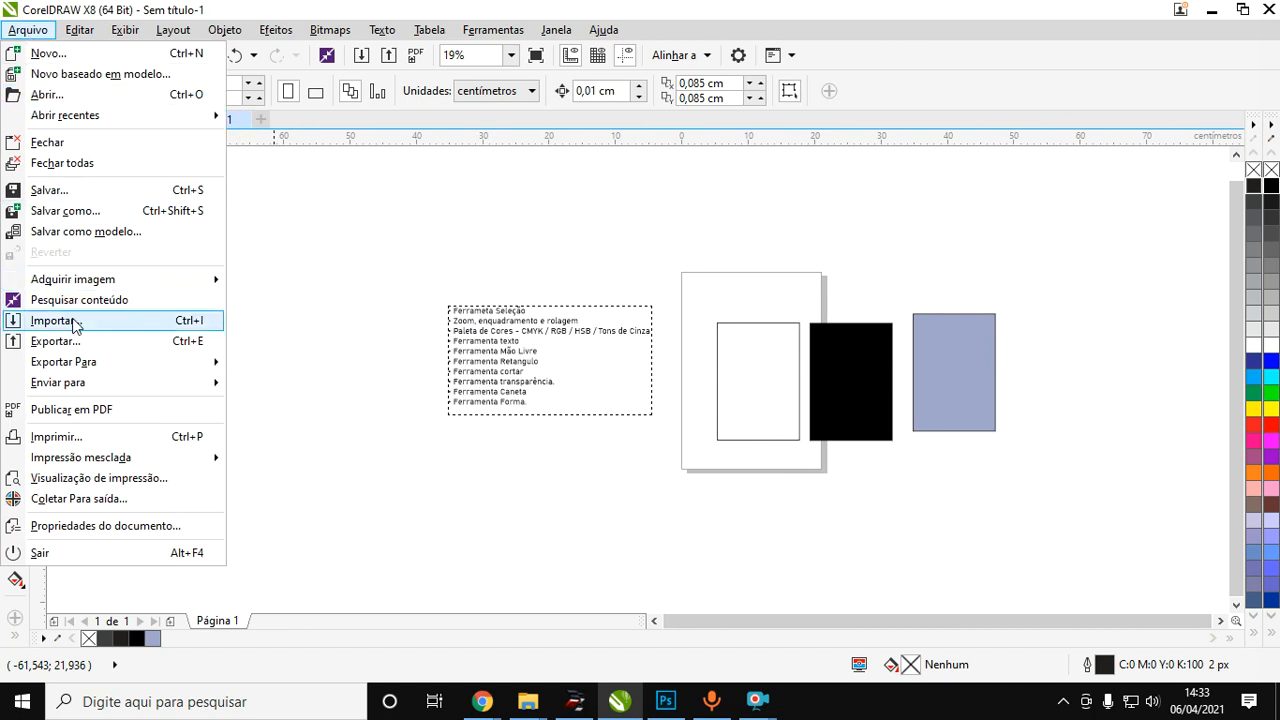
pyautogui.click(305, 296)
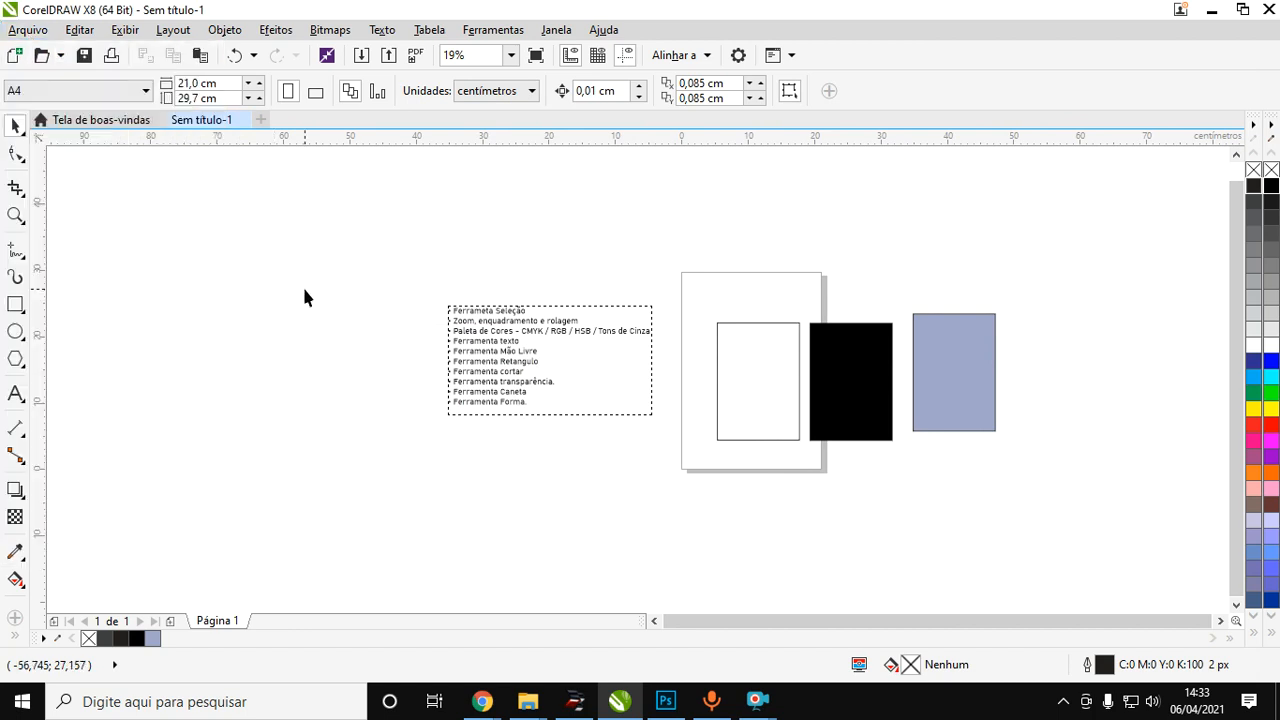
pyautogui.hotkey('ctrl', 'i')
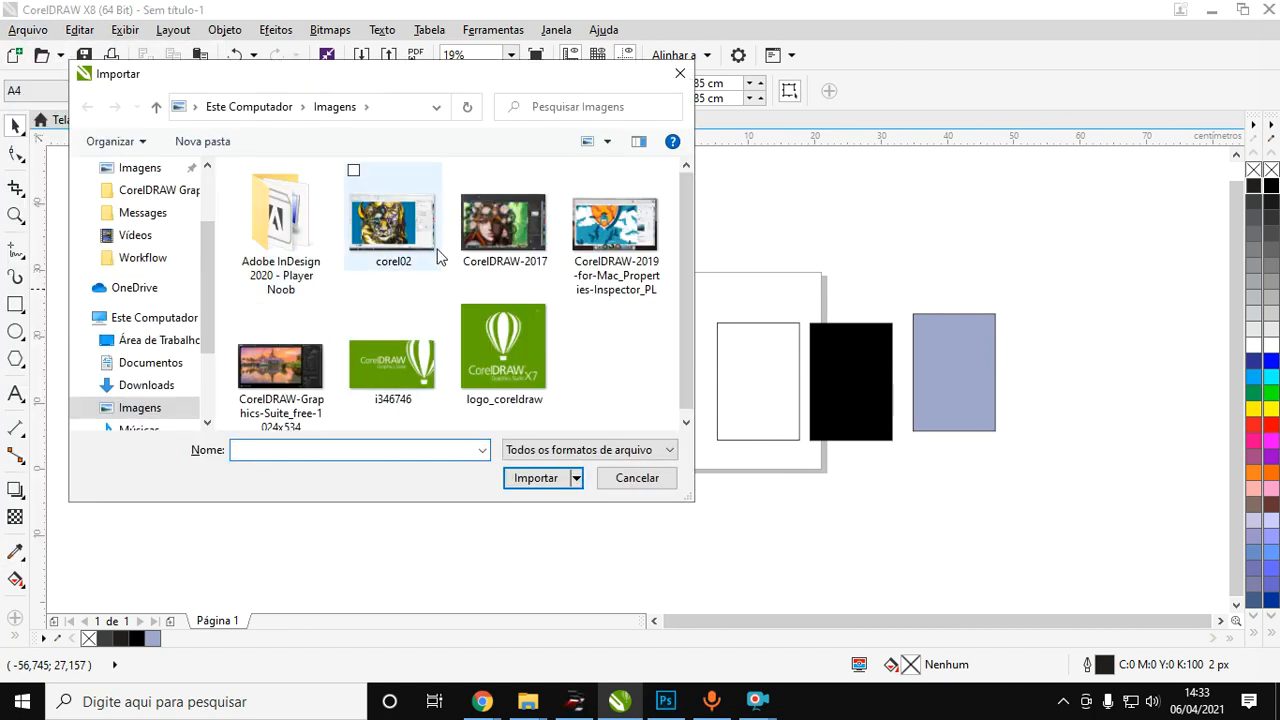
pyautogui.click(480, 240)
pyautogui.click(535, 478)
pyautogui.moveTo(98, 229); pyautogui.dragTo(415, 443)
pyautogui.scroll(2, 130, 357)
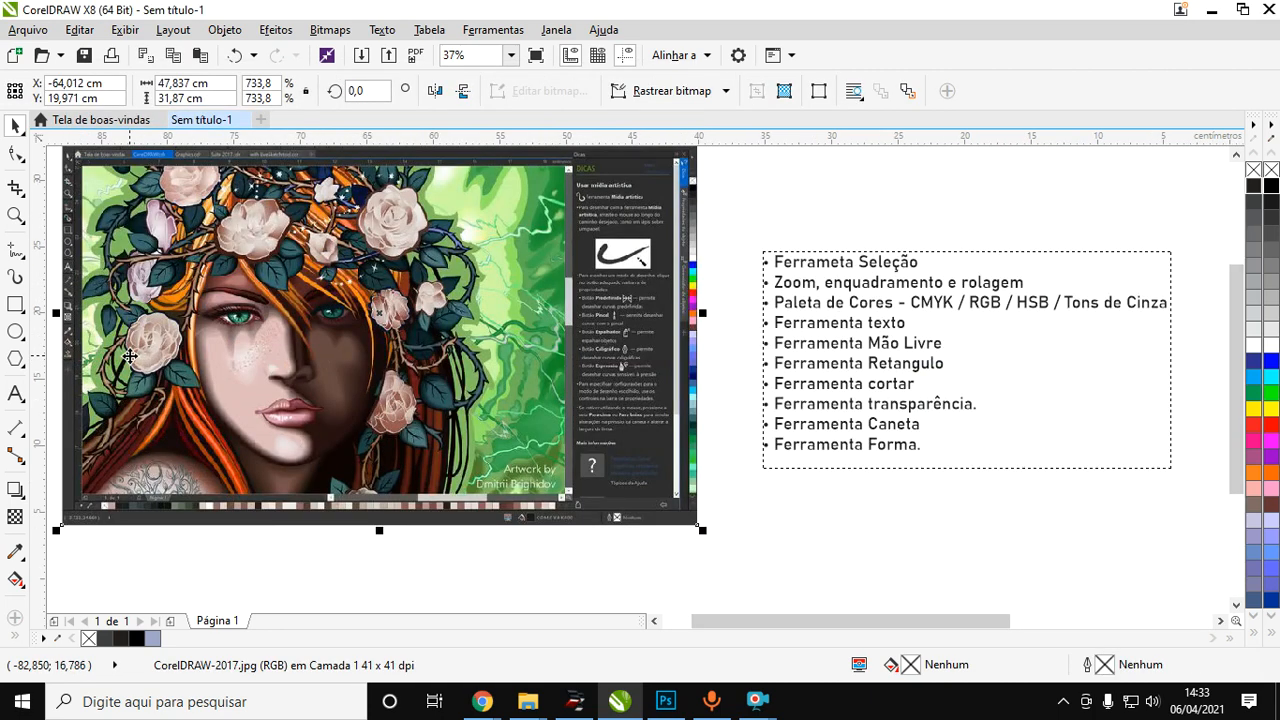
# Crop the imported image to its right-hand part, about 27.2 cm wide, keeping the full height.
pyautogui.click(15, 187)
pyautogui.scroll(-2, 298, 270)
pyautogui.moveTo(318, 185); pyautogui.dragTo(505, 454)
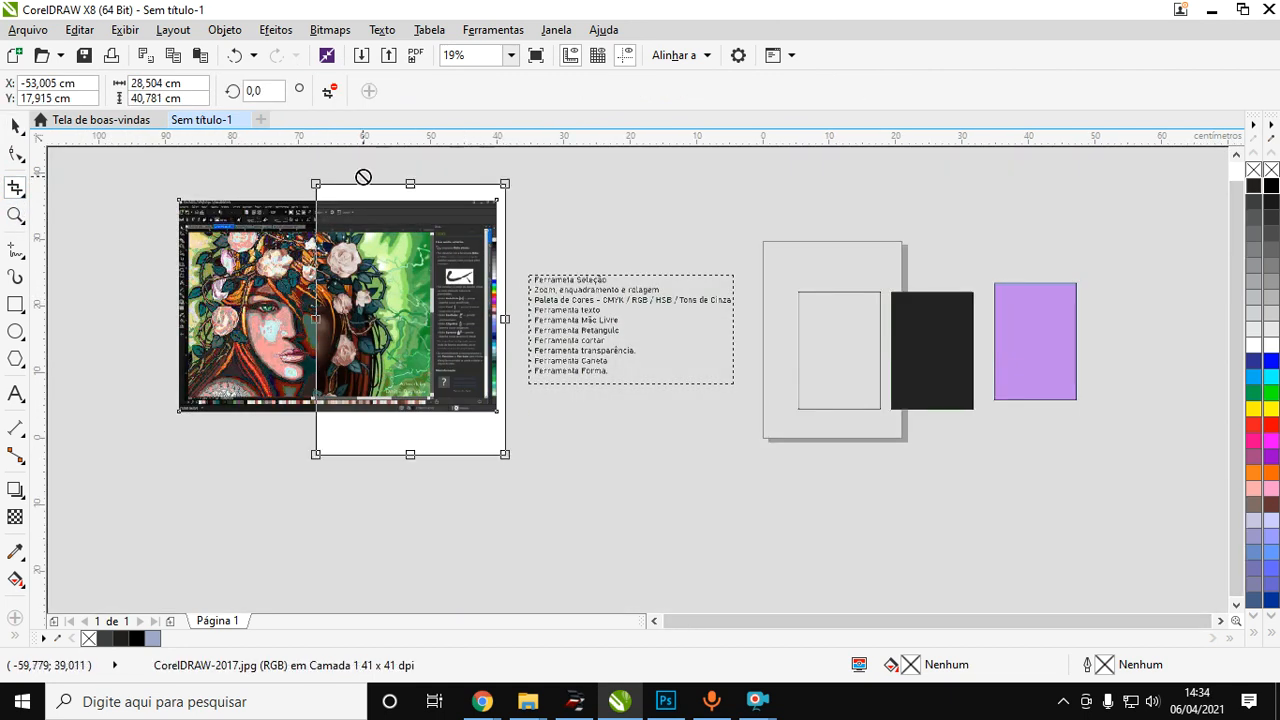
pyautogui.doubleClick(402, 281)
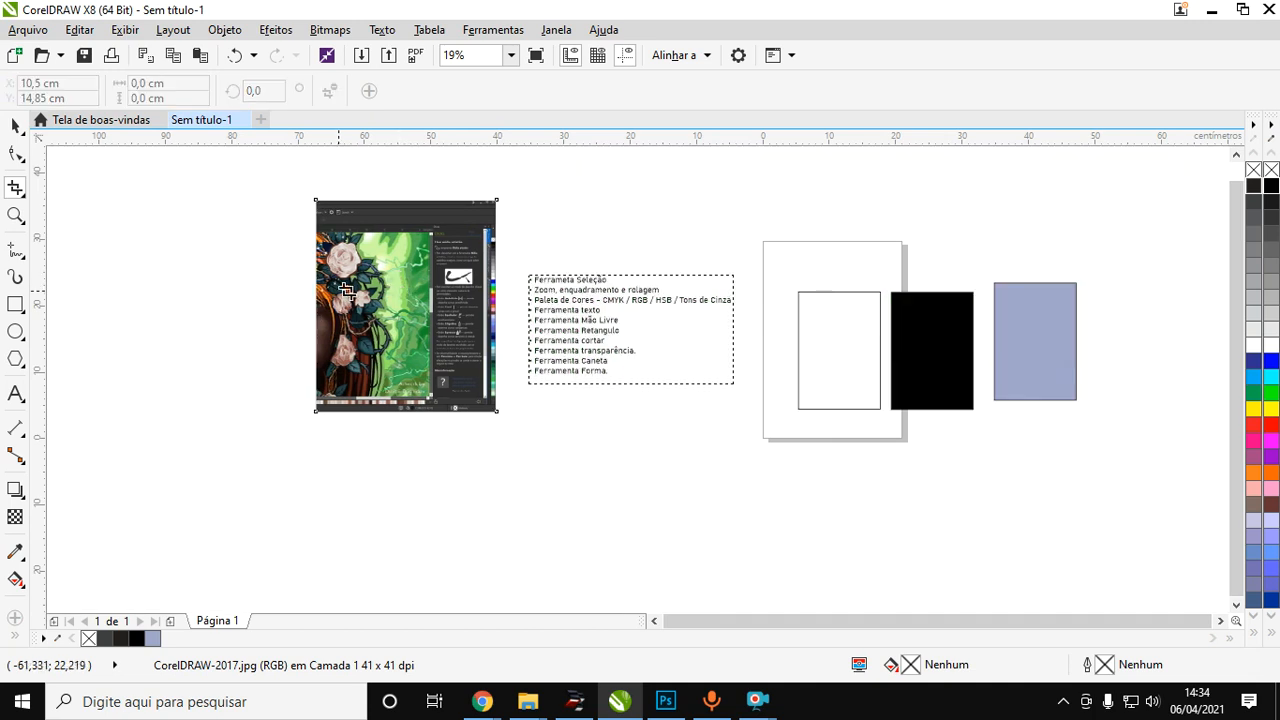
# Delete the cropped image and undo the deletion.
pyautogui.click(15, 125)
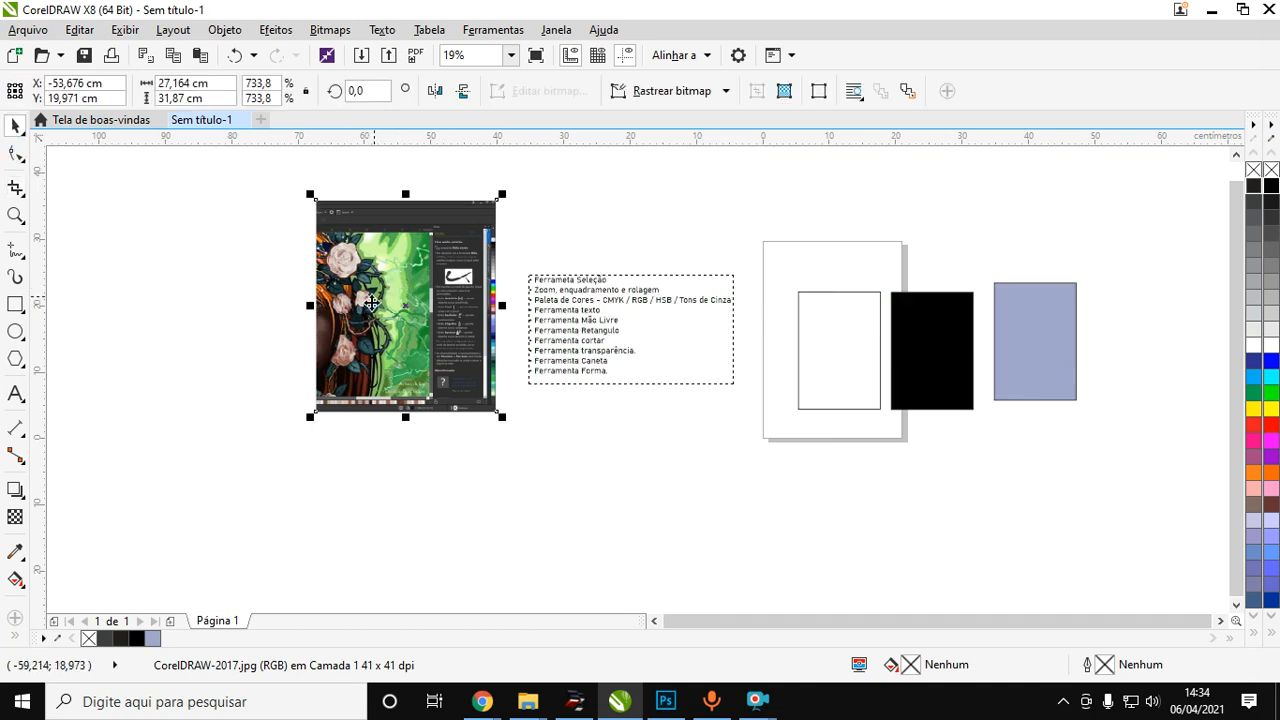
pyautogui.press('Delete')
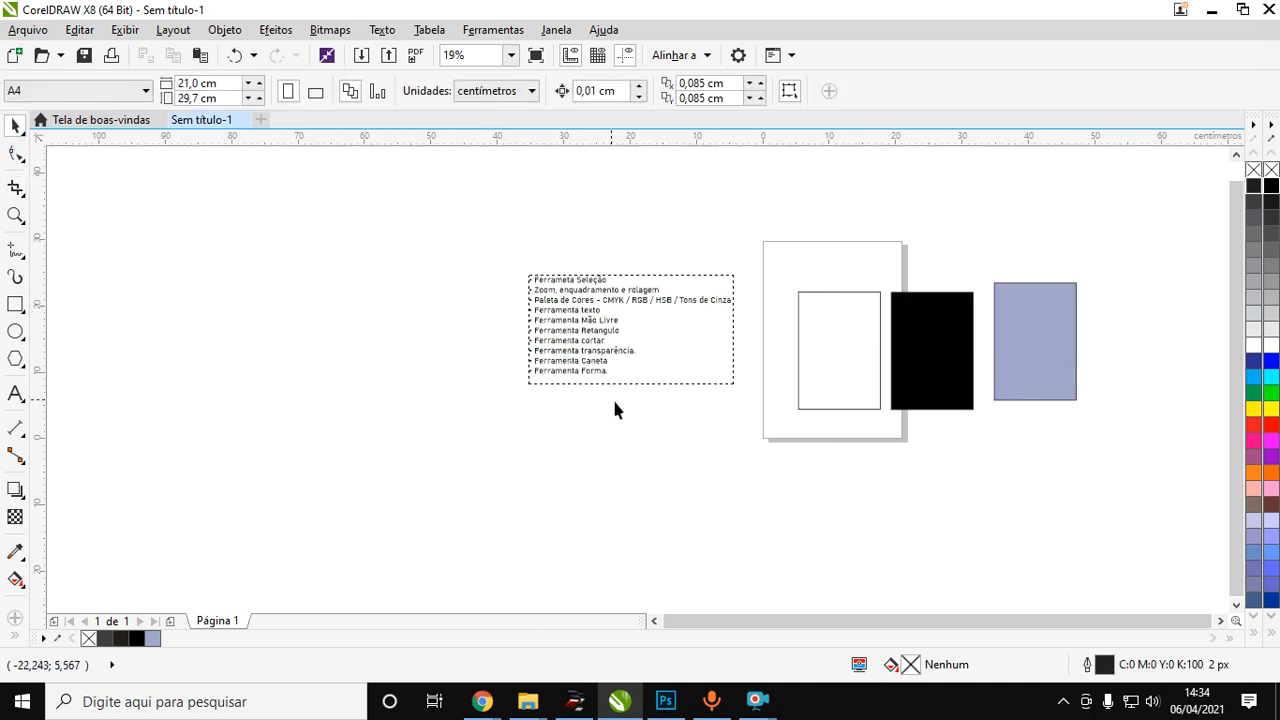
pyautogui.scroll(1, 619, 352)
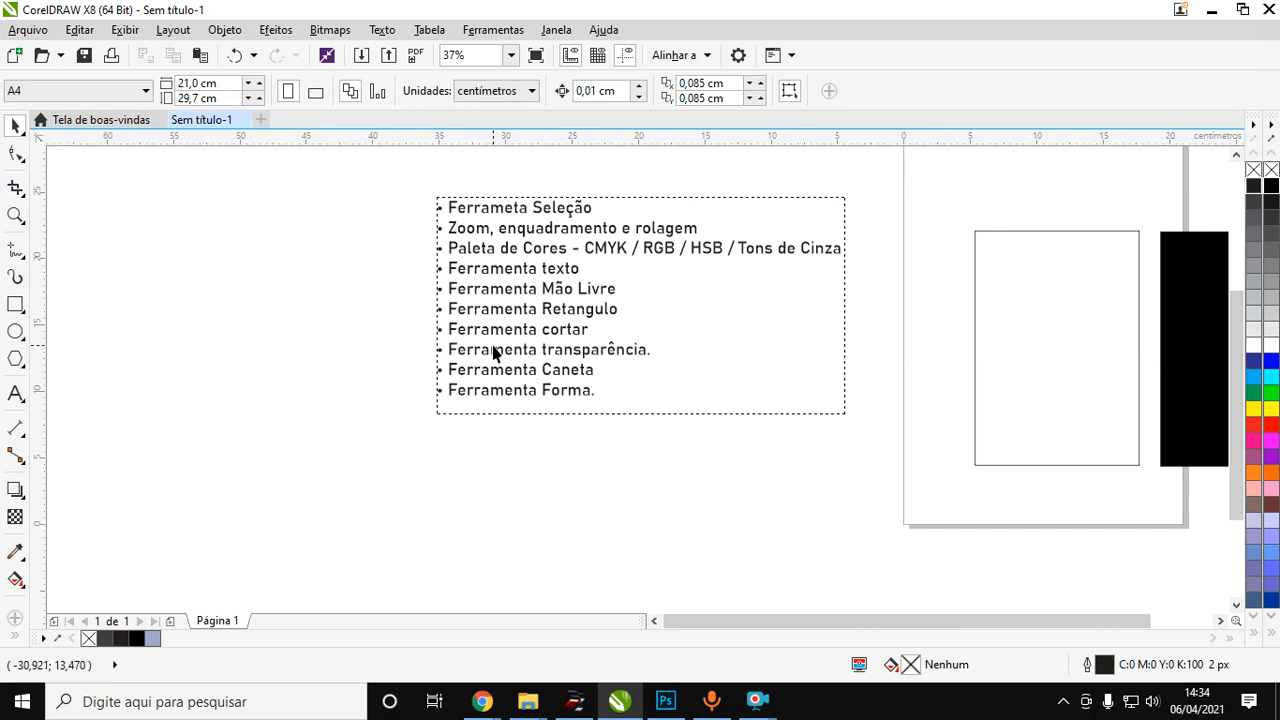
pyautogui.hotkey('ctrl', 'z')
pyautogui.scroll(-2, 152, 330)
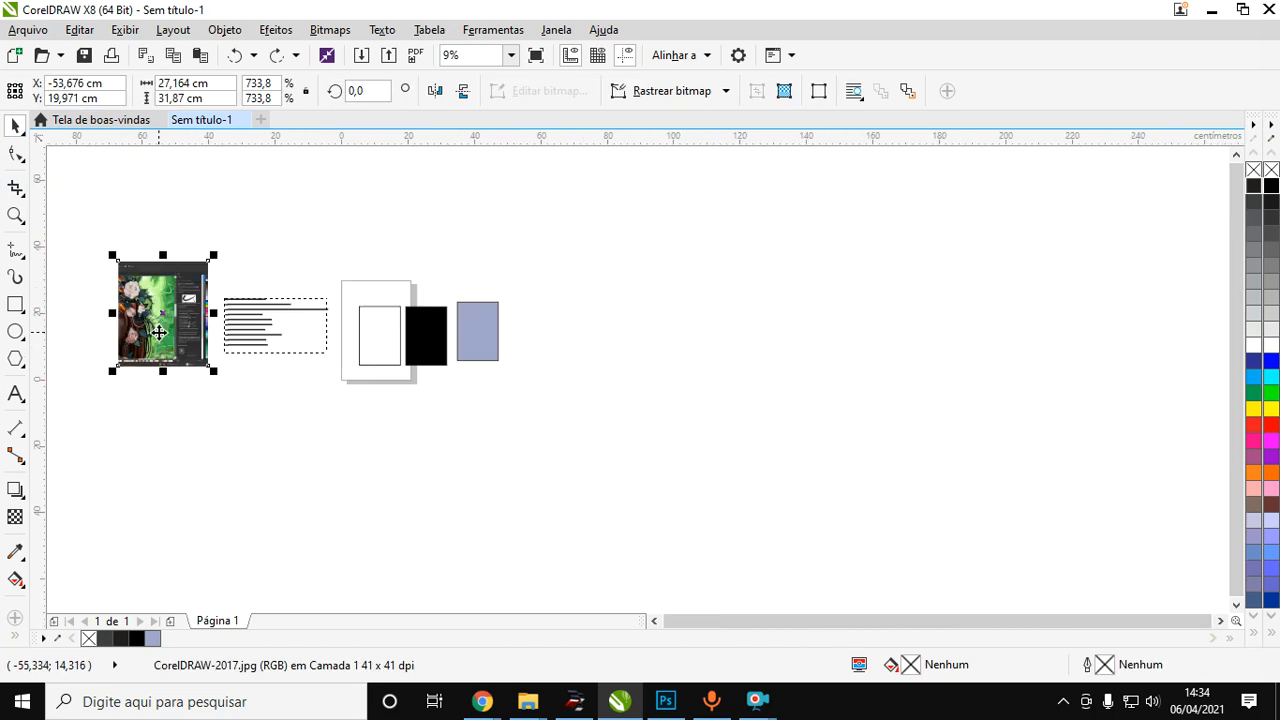
pyautogui.scroll(1, 81, 284)
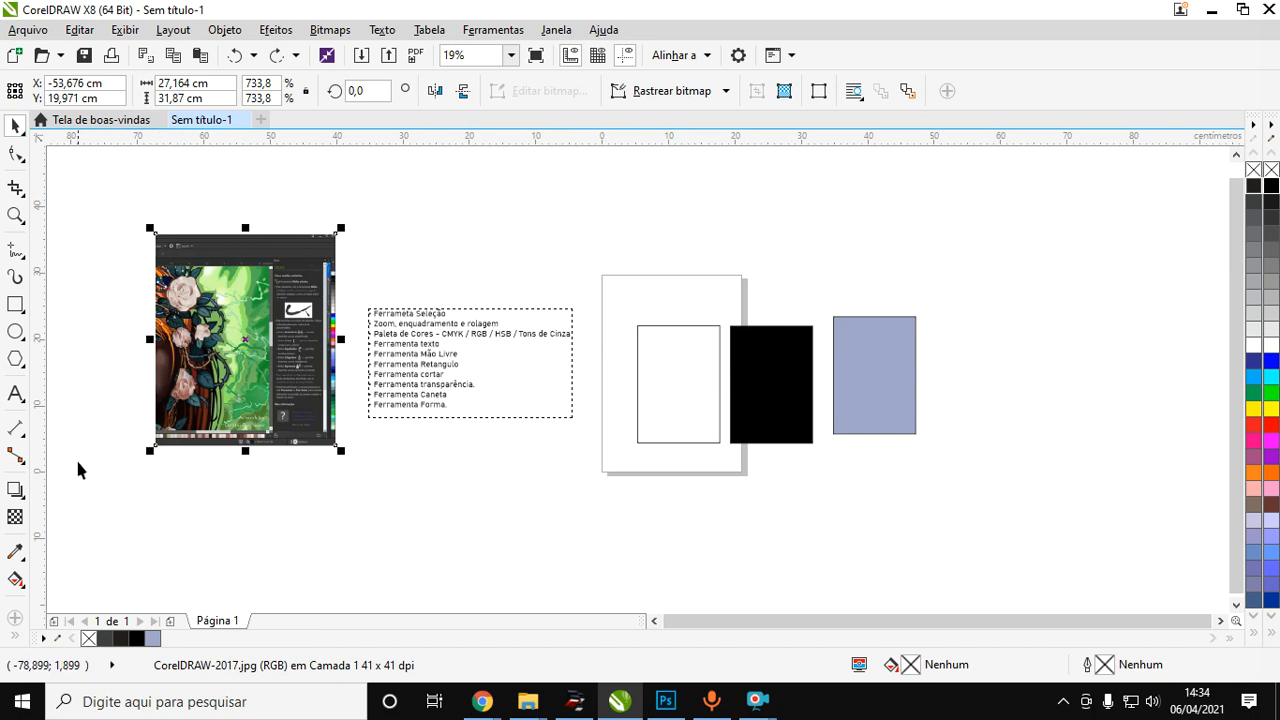
# Apply a uniform transparency to the cropped image, raise it above 50, and deselect the image.
pyautogui.click(15, 516)
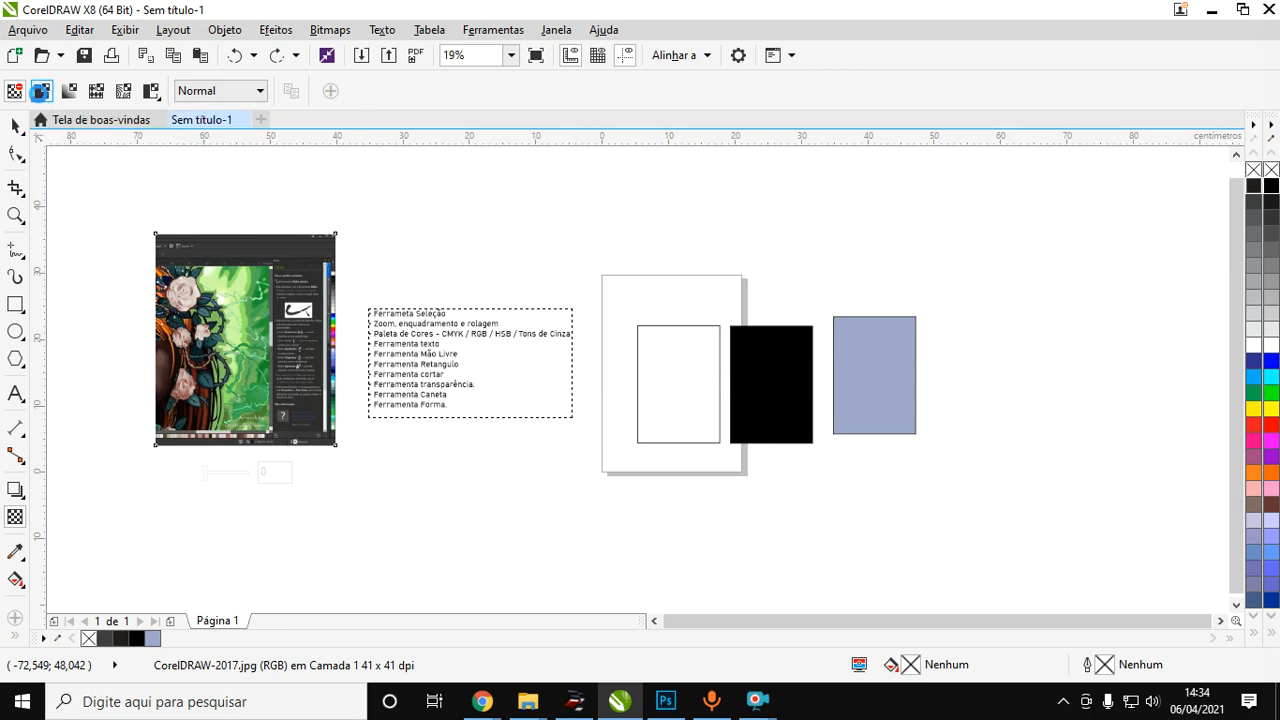
pyautogui.click(41, 91)
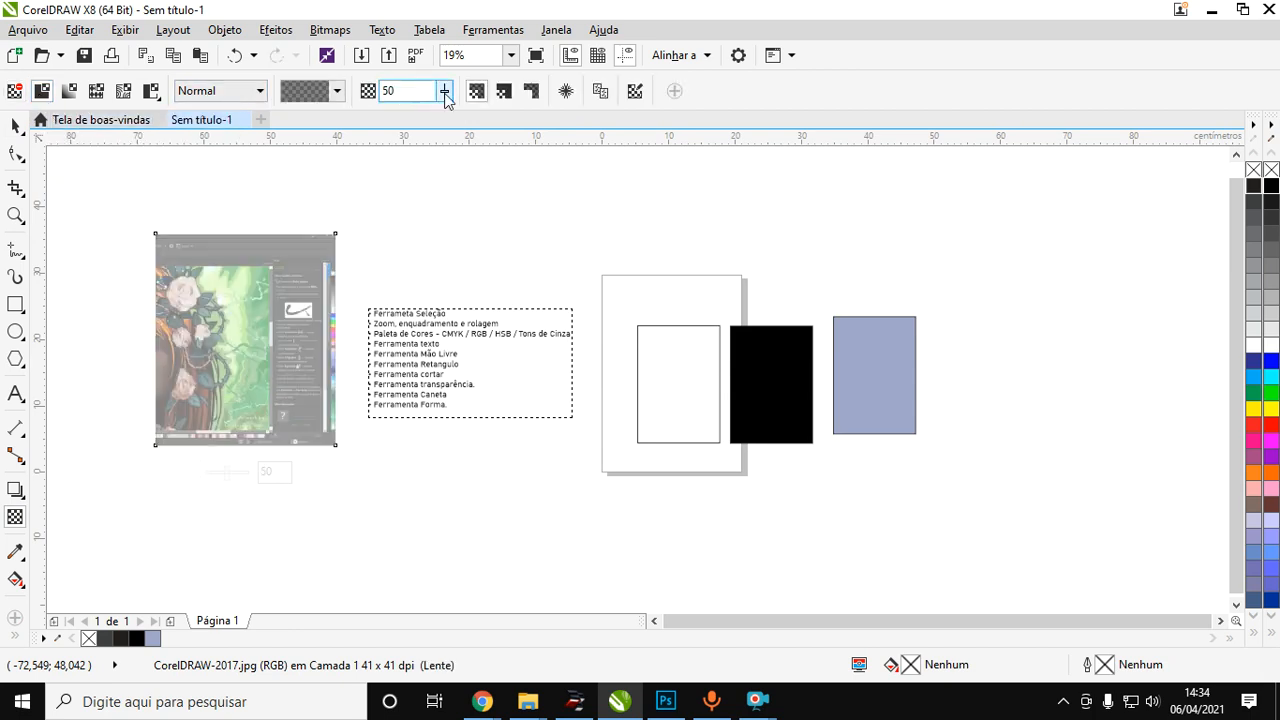
pyautogui.click(445, 97)
pyautogui.moveTo(445, 113); pyautogui.dragTo(468, 121)
pyautogui.click(17, 126)
pyautogui.click(140, 417)
# Remove the outline from the blue rectangle.
pyautogui.click(15, 304)
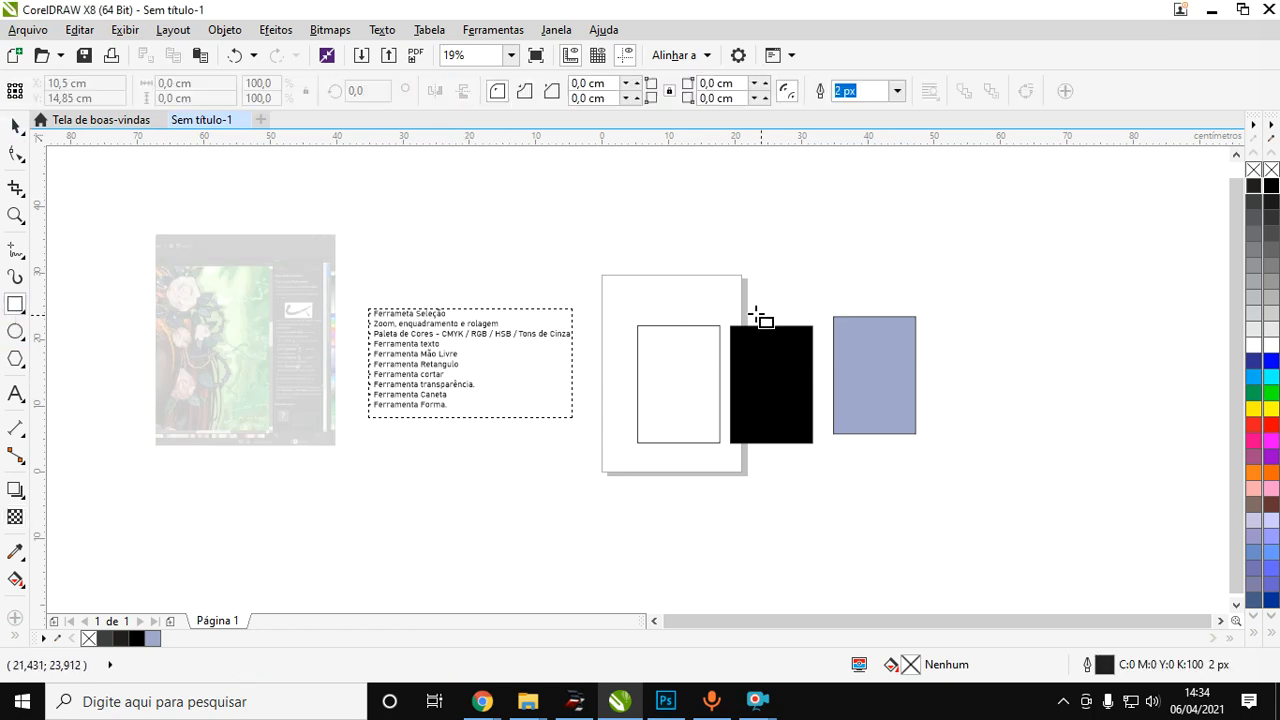
pyautogui.click(16, 126)
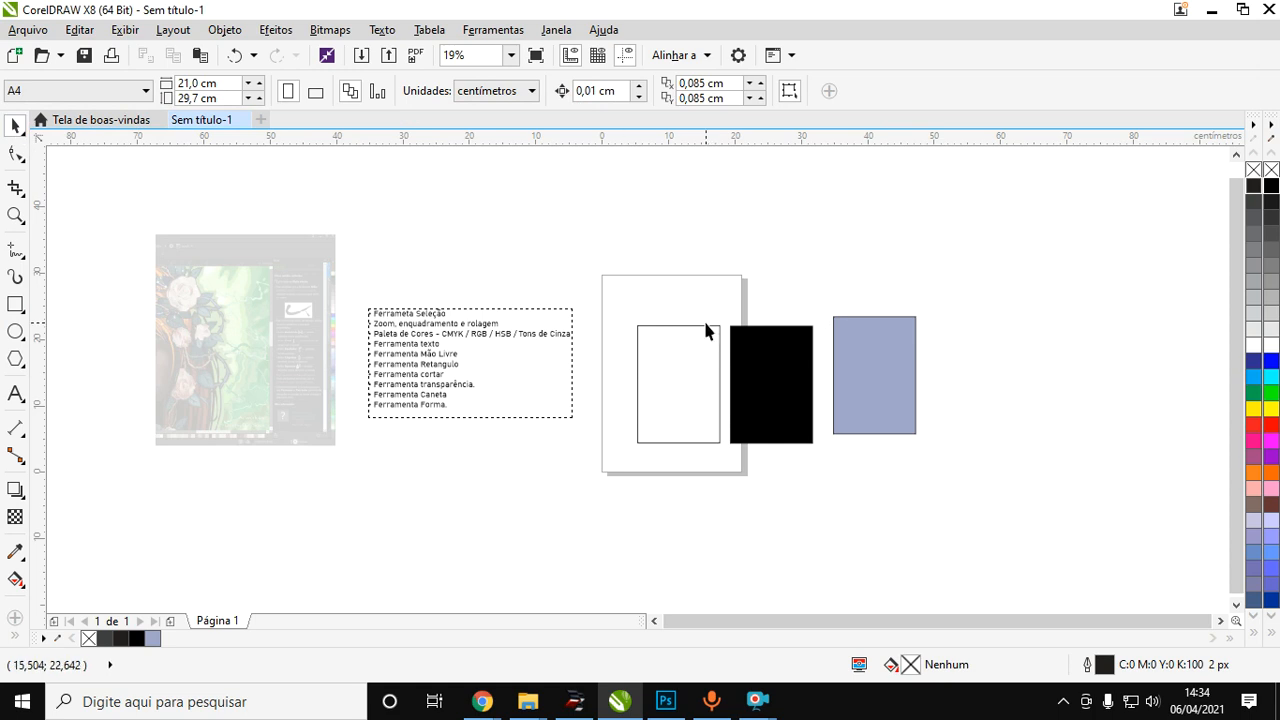
pyautogui.click(846, 380)
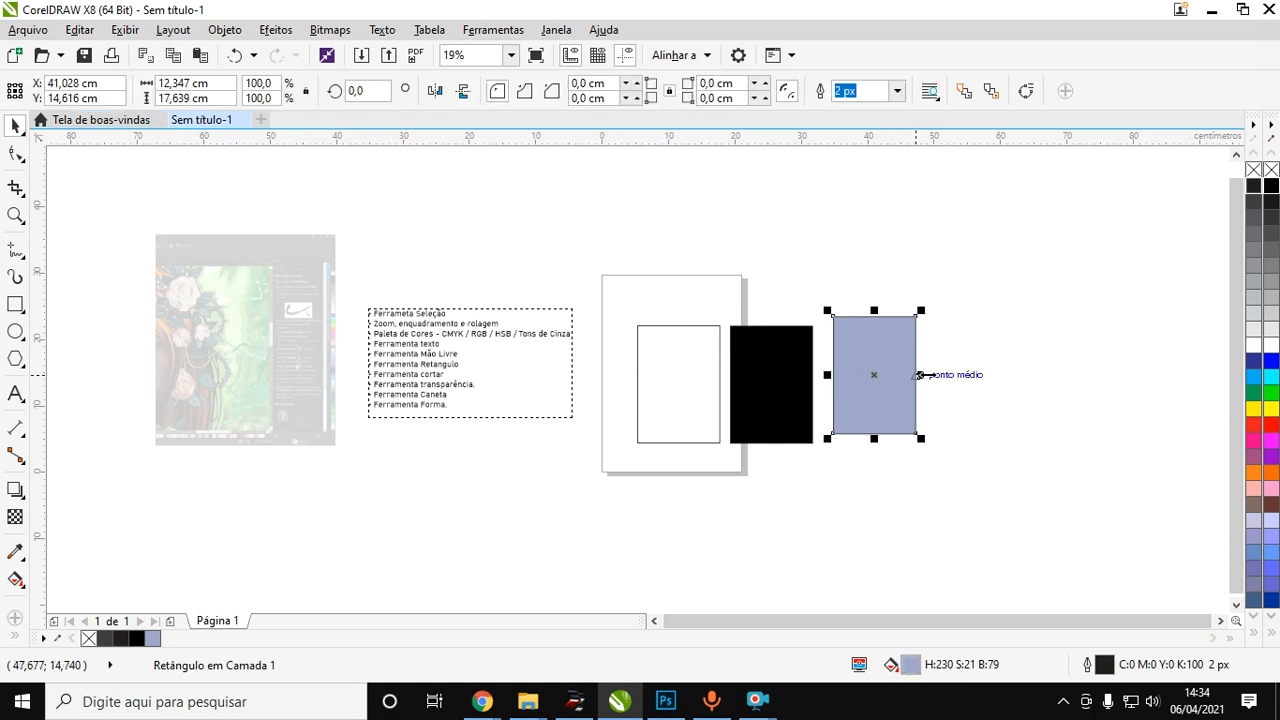
pyautogui.rightClick(1268, 171)
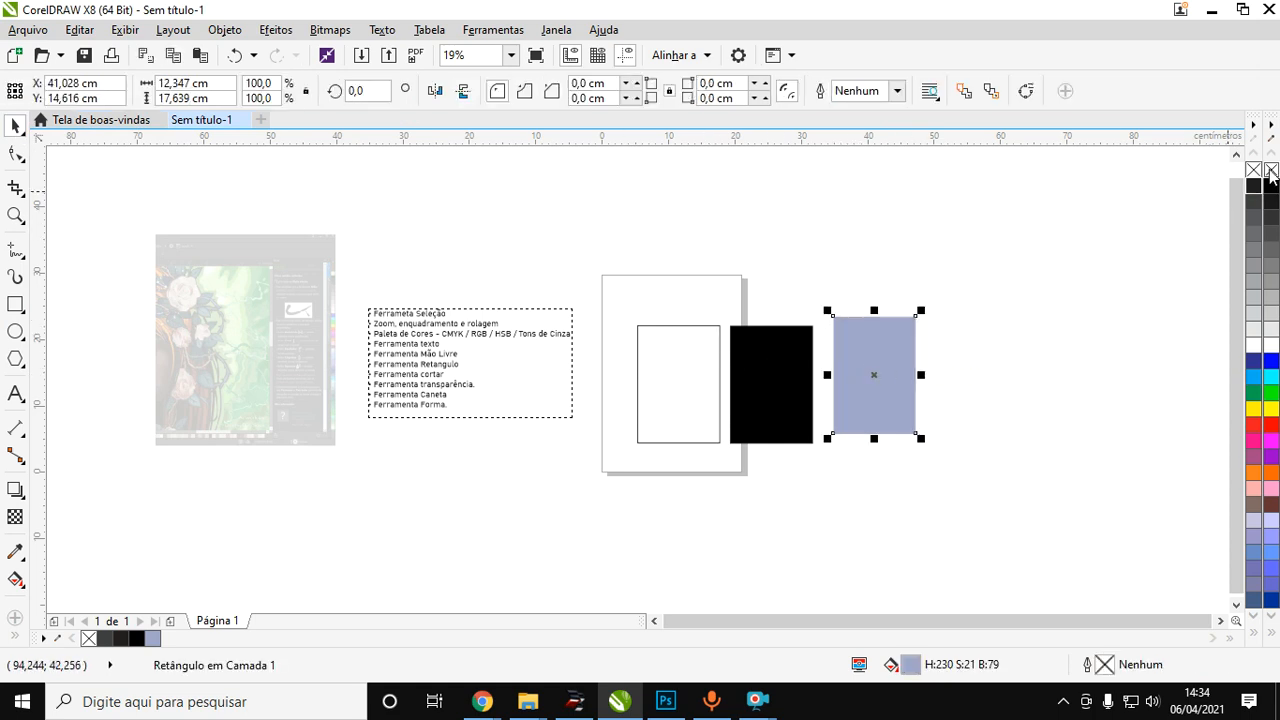
# Apply a uniform transparency of 61 to the blue rectangle.
pyautogui.click(10, 521)
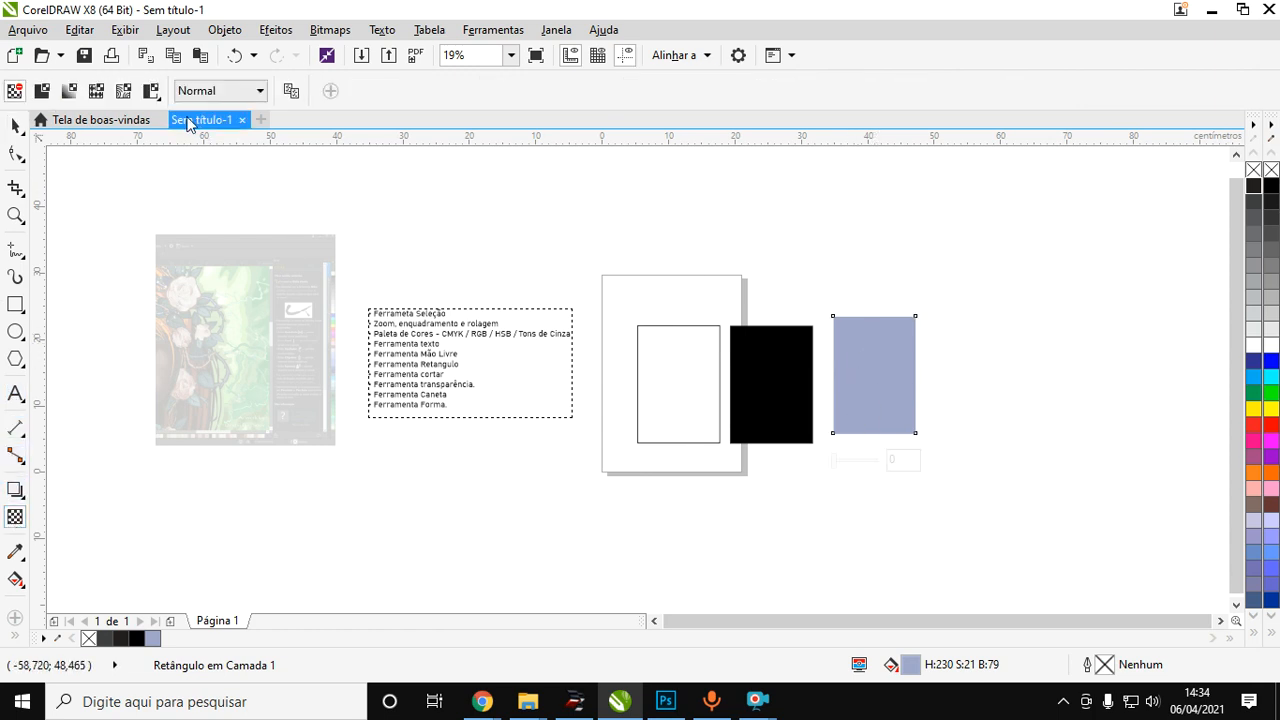
pyautogui.click(41, 91)
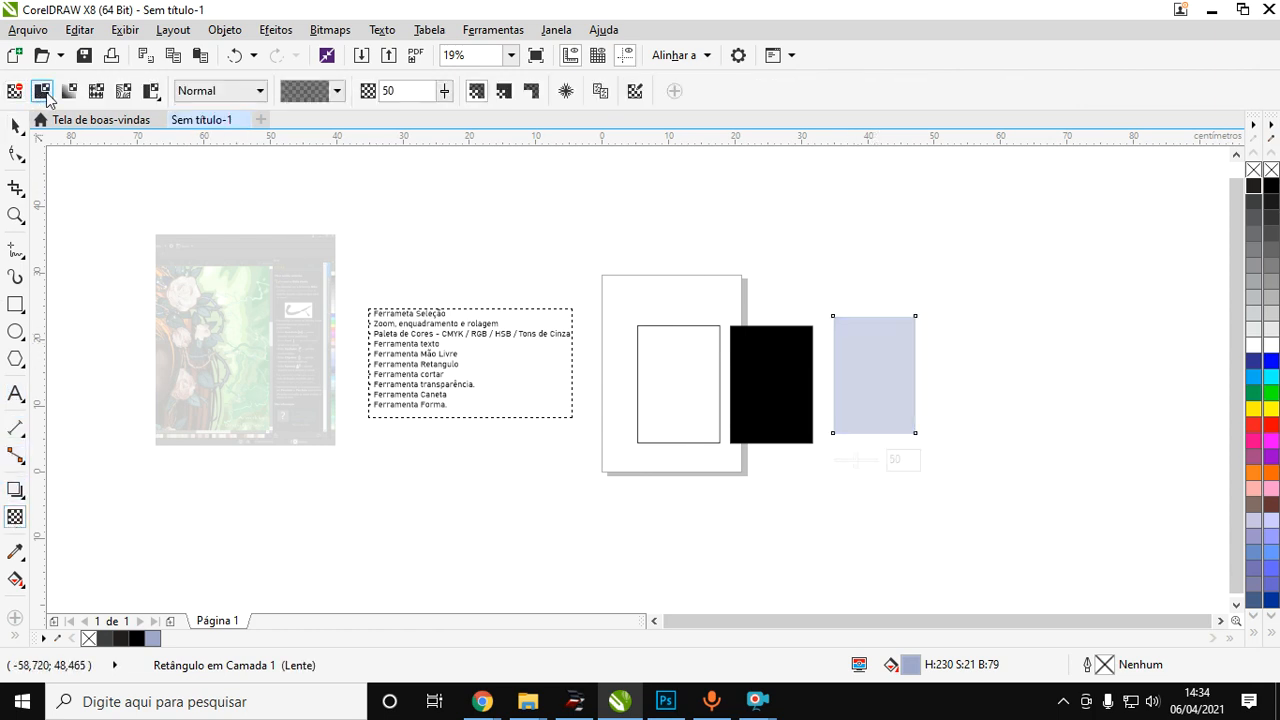
pyautogui.click(444, 91)
pyautogui.moveTo(451, 114); pyautogui.dragTo(459, 114)
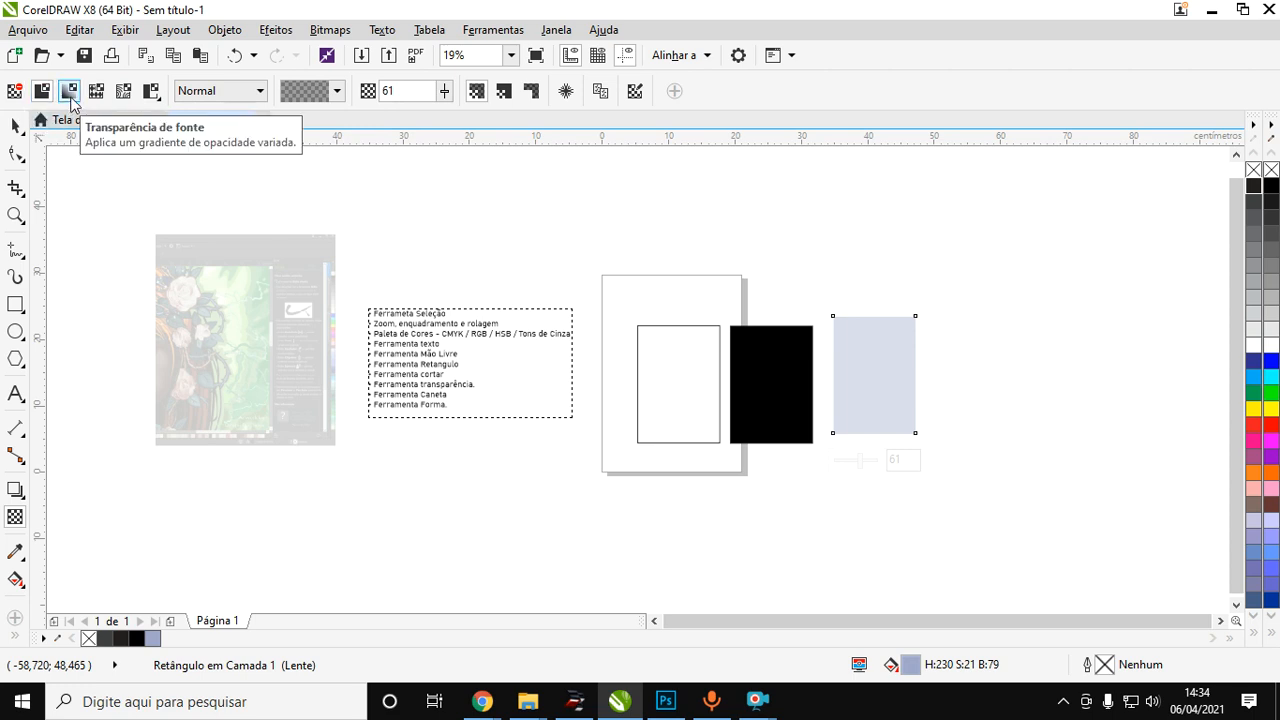
# Apply a fountain transparency starting at 64 to the blue rectangle, trying the elliptical, conical and rectangular types before returning to linear.
pyautogui.click(69, 92)
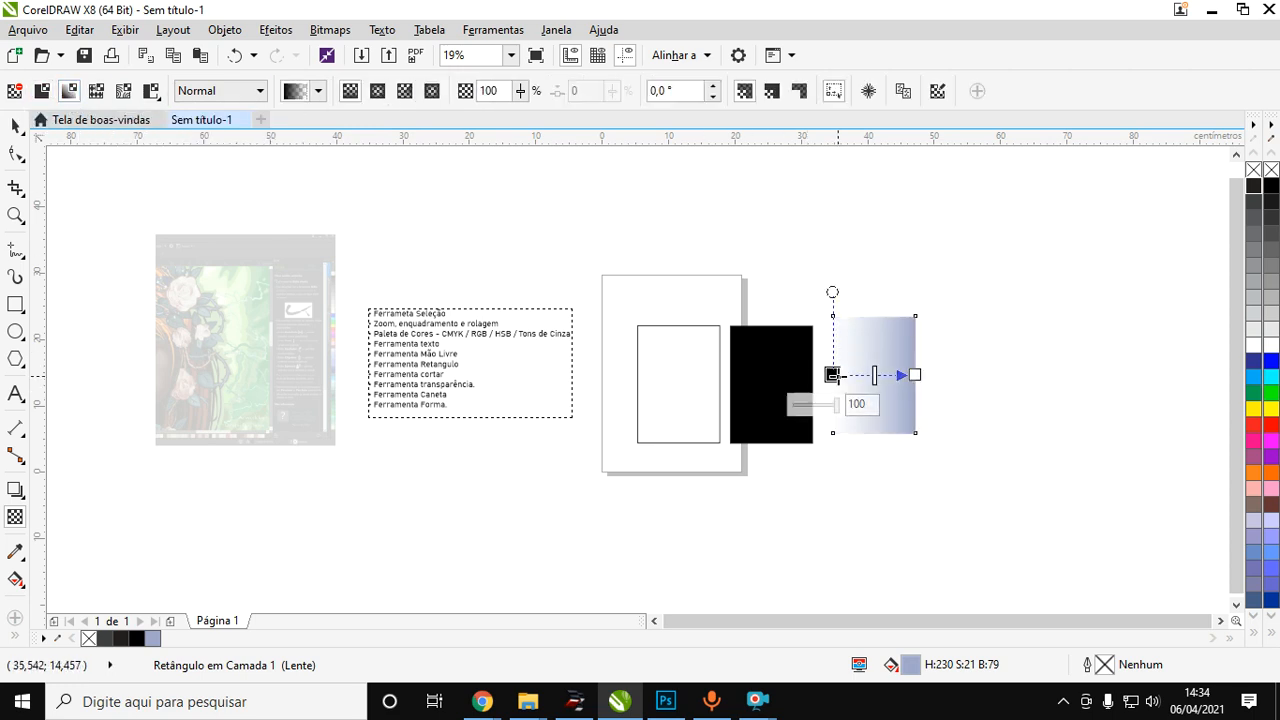
pyautogui.moveTo(837, 411); pyautogui.dragTo(886, 375)
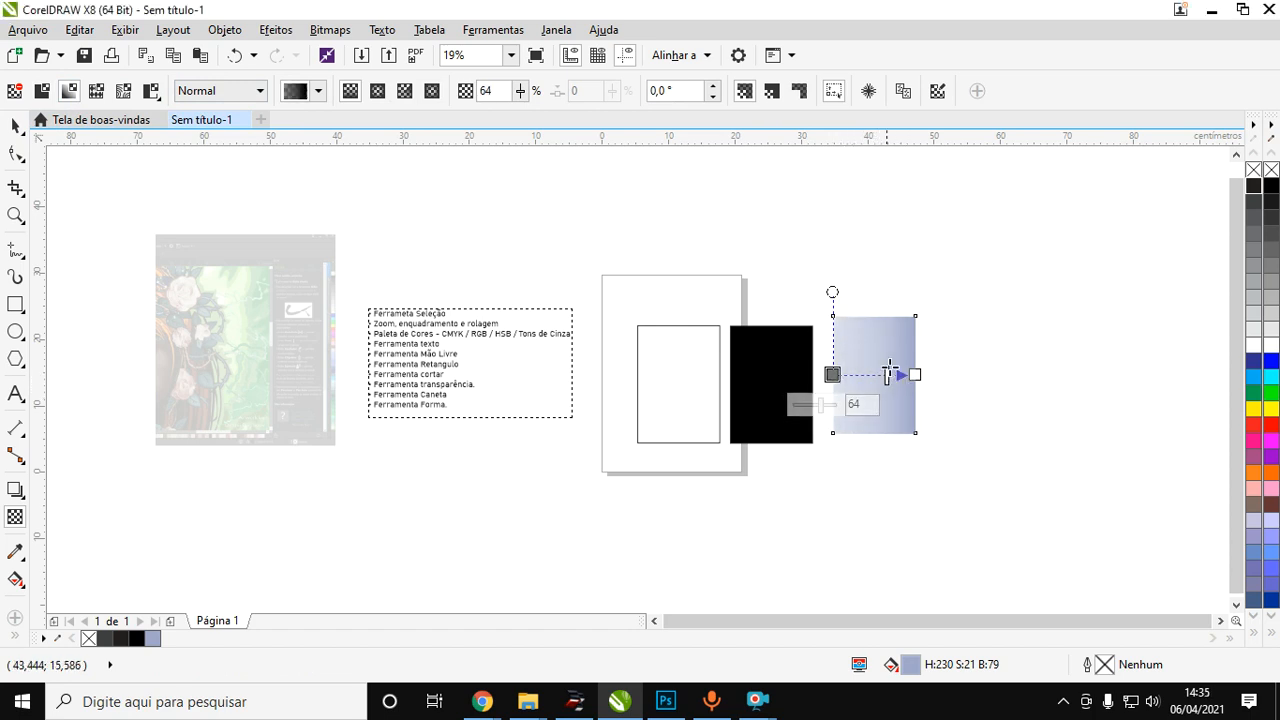
pyautogui.click(384, 96)
pyautogui.click(406, 94)
pyautogui.click(432, 94)
pyautogui.click(379, 93)
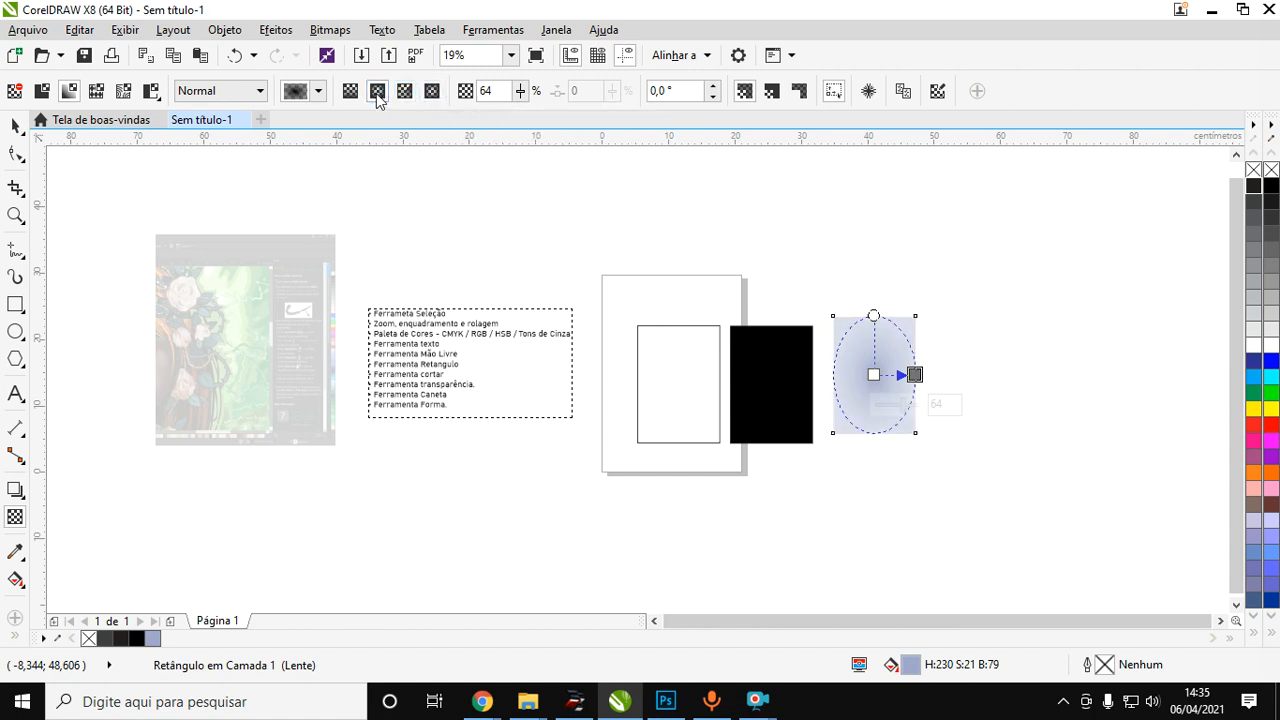
pyautogui.click(350, 91)
# Select the white, black and blue rectangles together and delete them.
pyautogui.click(8, 128)
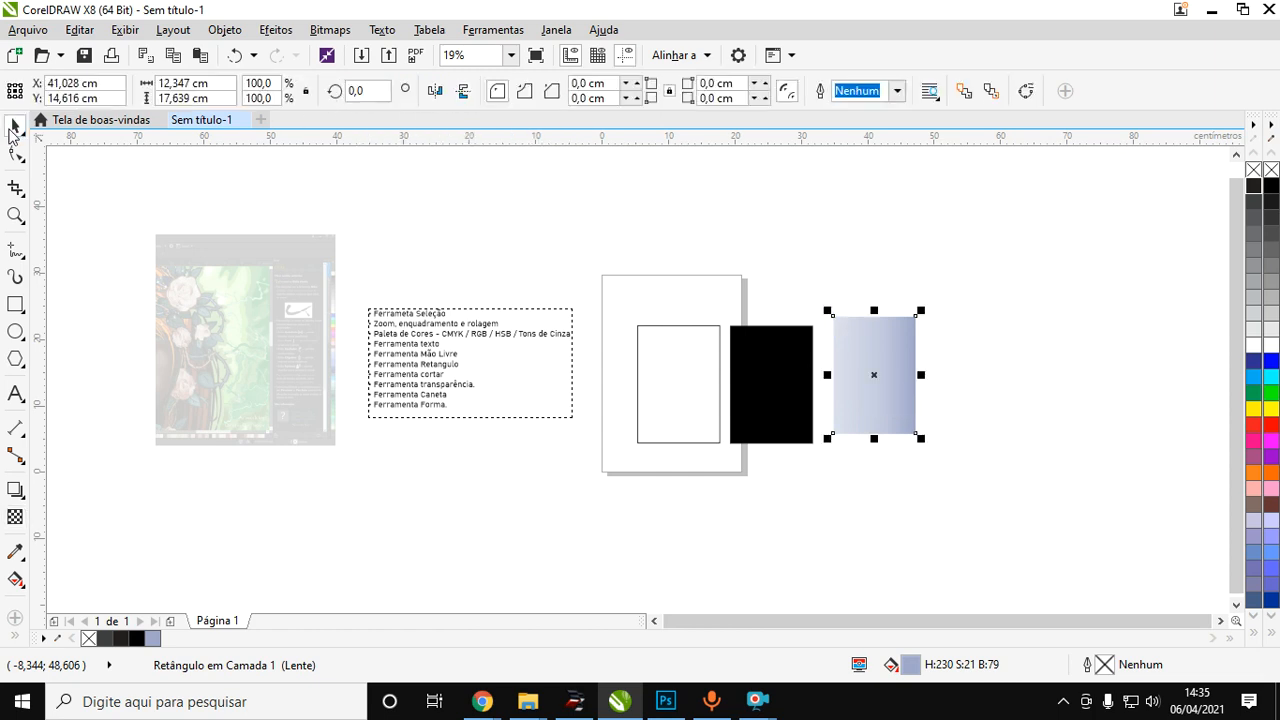
pyautogui.moveTo(632, 250); pyautogui.dragTo(1012, 528)
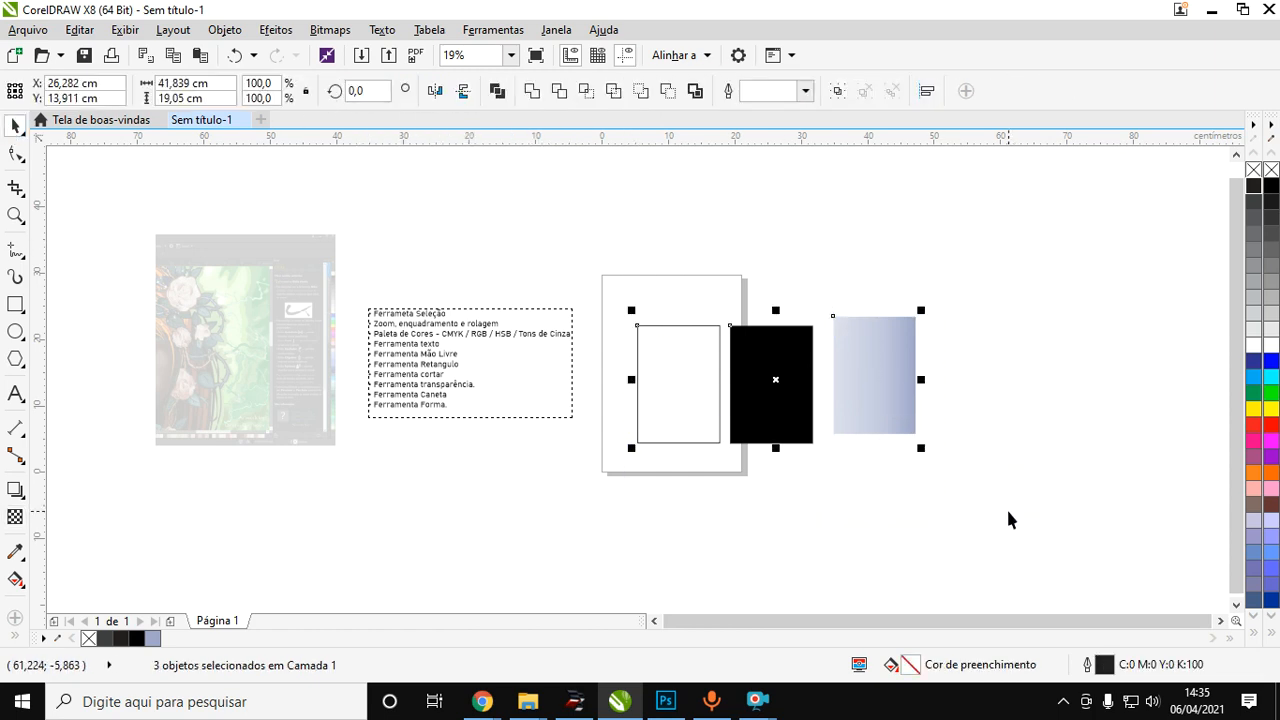
pyautogui.press('Delete')
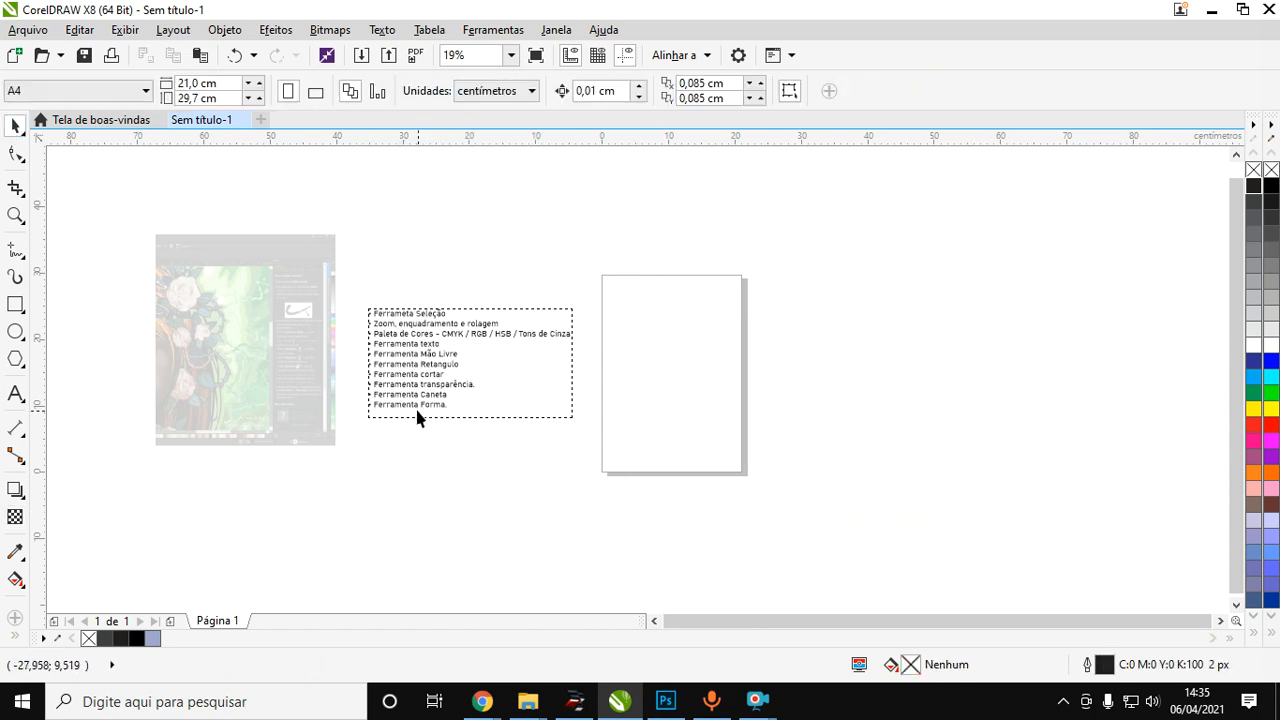
# Draw a closed four-node curve about 53.6 by 42.8 cm with the Pen tool (Caneta), overlapping the page.
pyautogui.scroll(2, 413, 416)
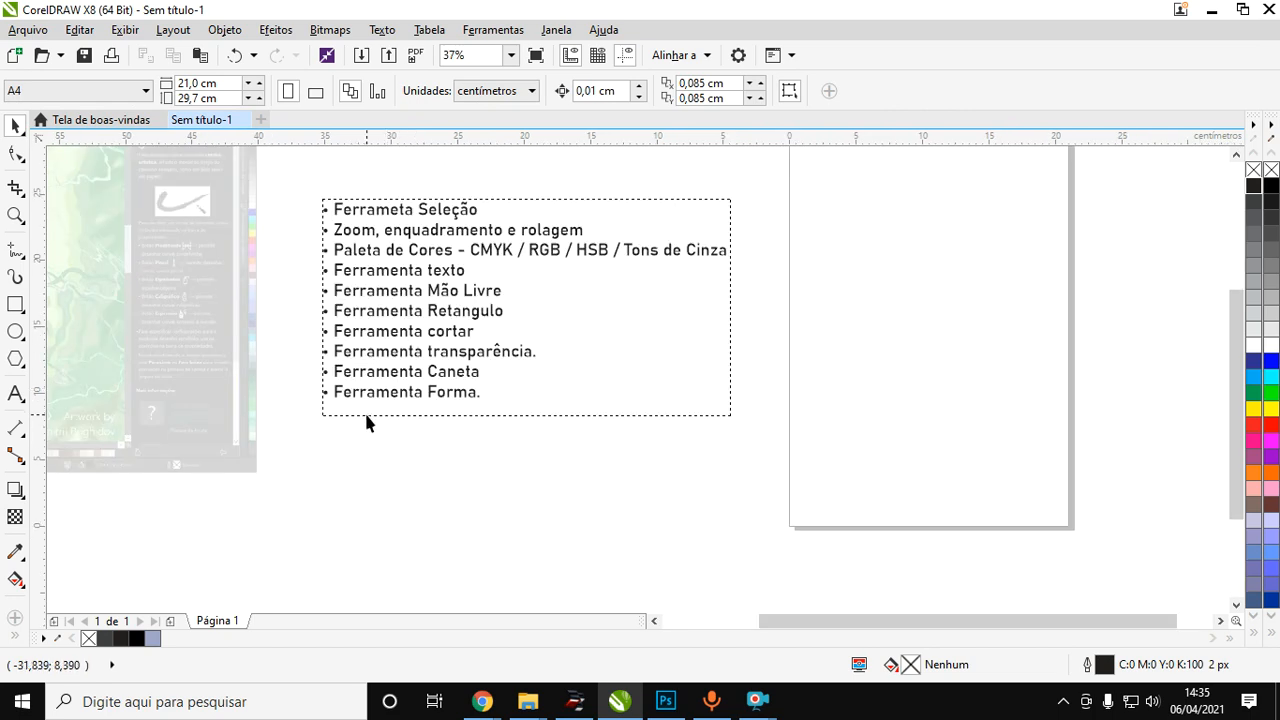
pyautogui.scroll(-4, 369, 399)
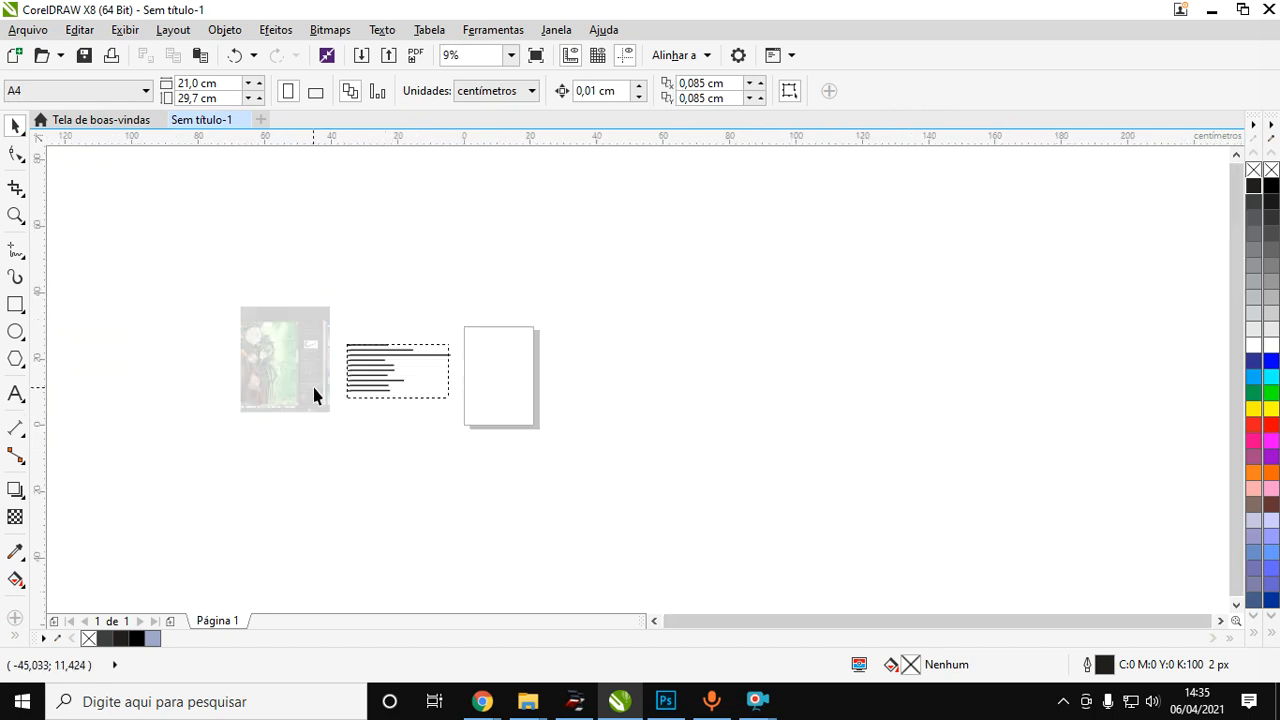
pyautogui.click(7, 252)
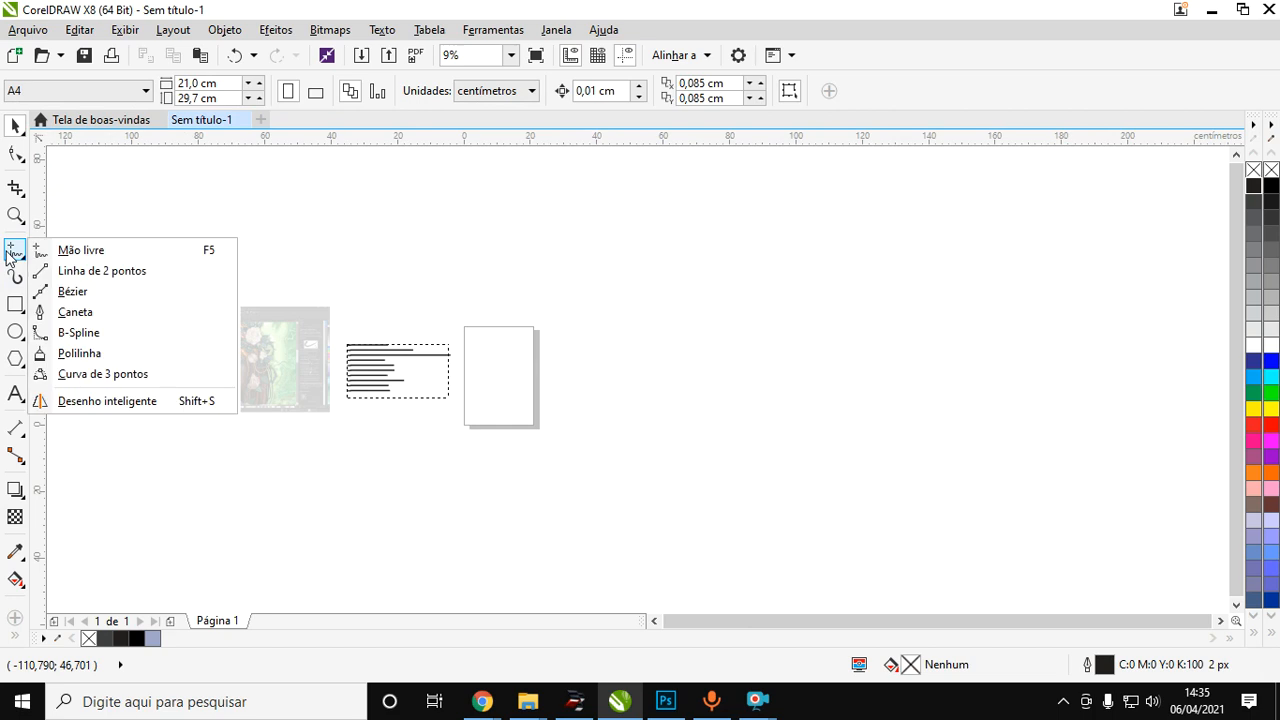
pyautogui.click(75, 312)
pyautogui.scroll(2, 593, 427)
pyautogui.click(500, 243)
pyautogui.moveTo(714, 242); pyautogui.dragTo(772, 322)
pyautogui.moveTo(600, 480); pyautogui.dragTo(437, 433)
pyautogui.moveTo(401, 282); pyautogui.dragTo(438, 244)
pyautogui.click(500, 243)
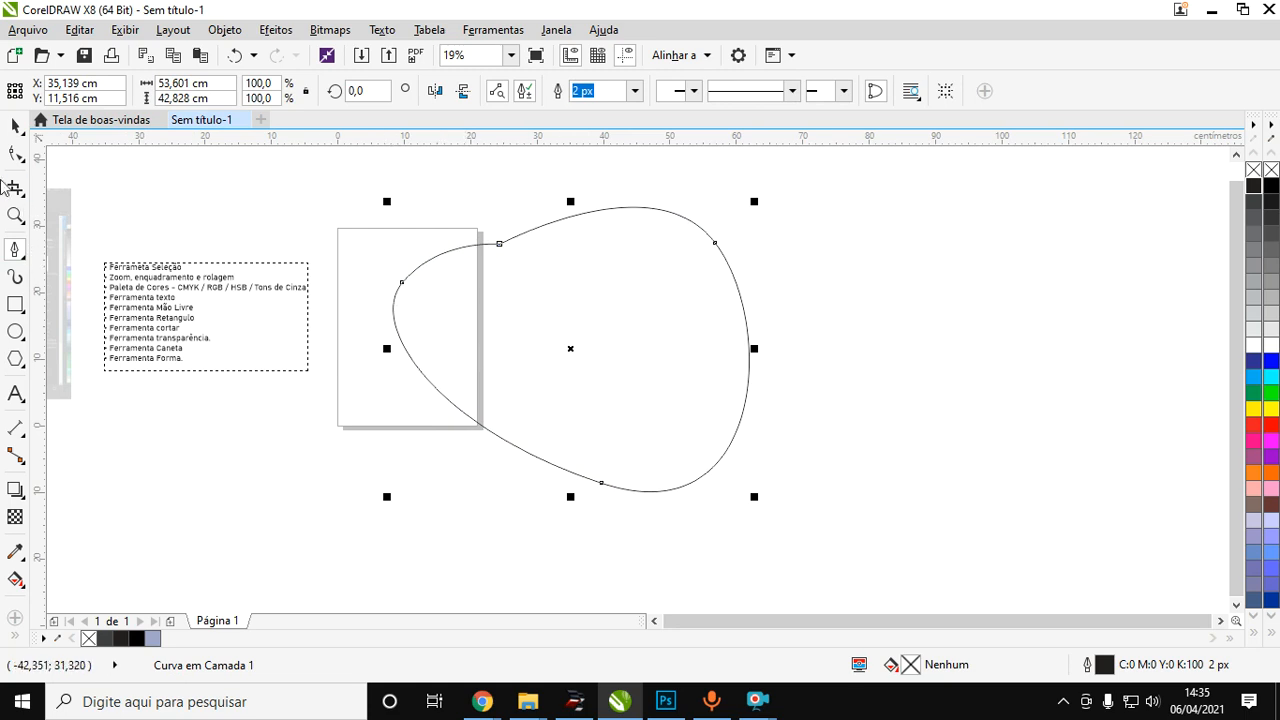
# Reshape the closed curve by moving its nodes and control handles with the Shape tool, and delete its leftmost node.
pyautogui.click(15, 156)
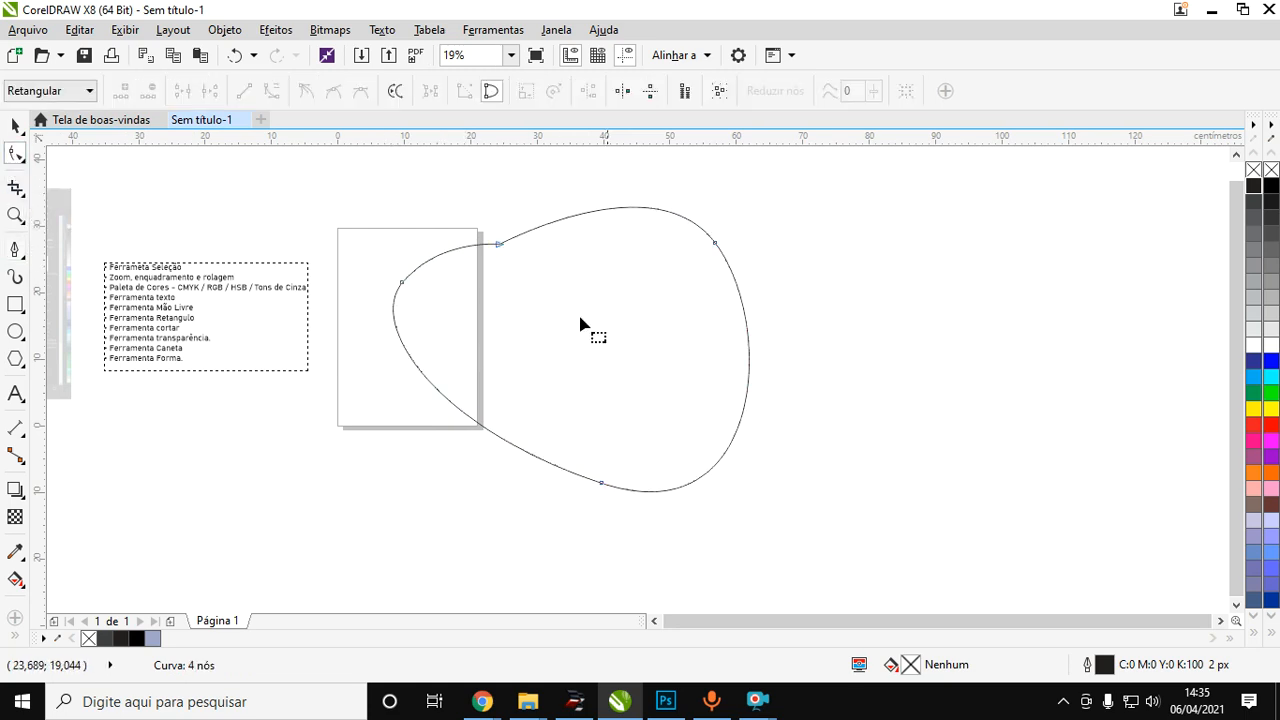
pyautogui.moveTo(503, 250); pyautogui.dragTo(581, 282)
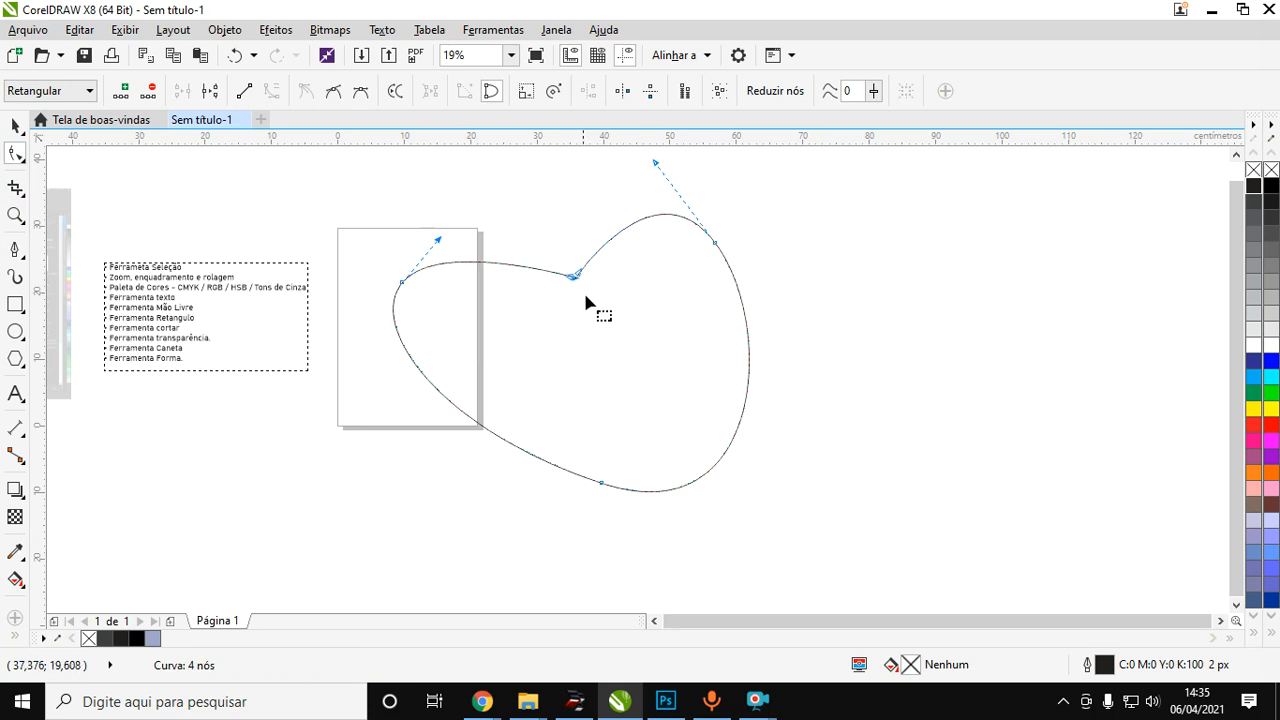
pyautogui.moveTo(656, 163); pyautogui.dragTo(615, 205)
pyautogui.moveTo(402, 285); pyautogui.dragTo(445, 318)
pyautogui.moveTo(482, 275); pyautogui.dragTo(501, 227)
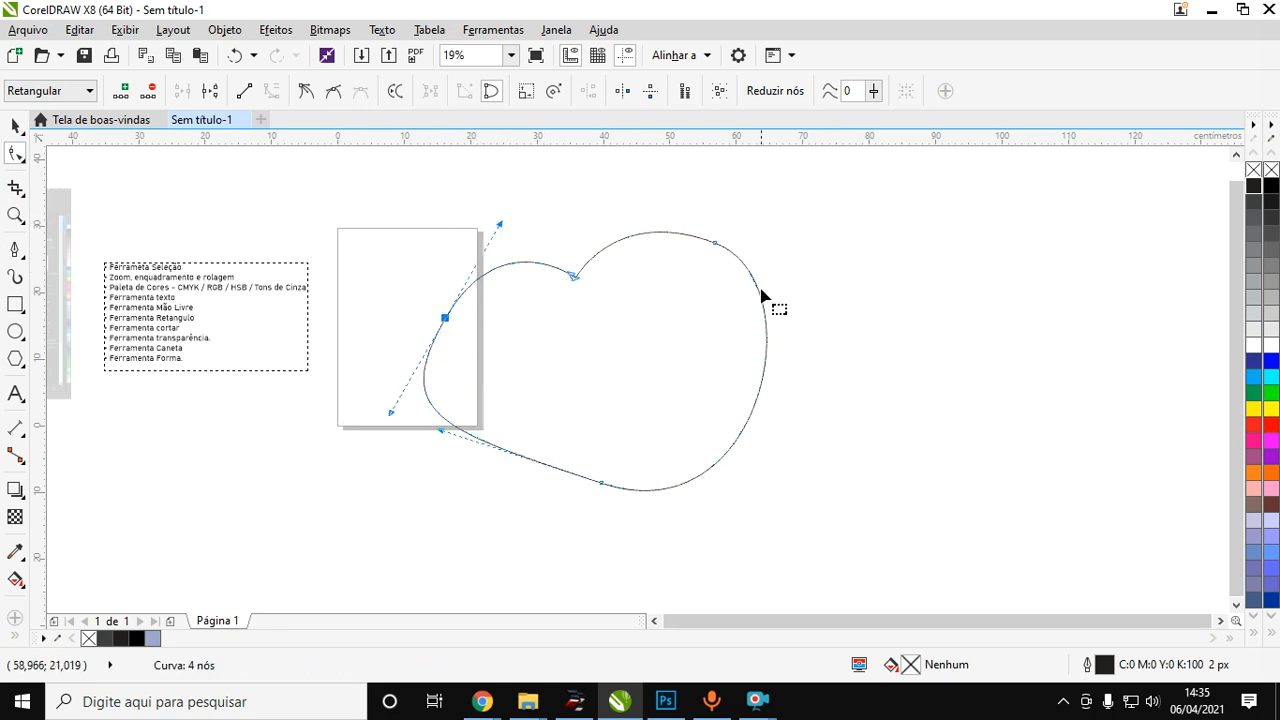
pyautogui.moveTo(716, 244); pyautogui.dragTo(825, 232)
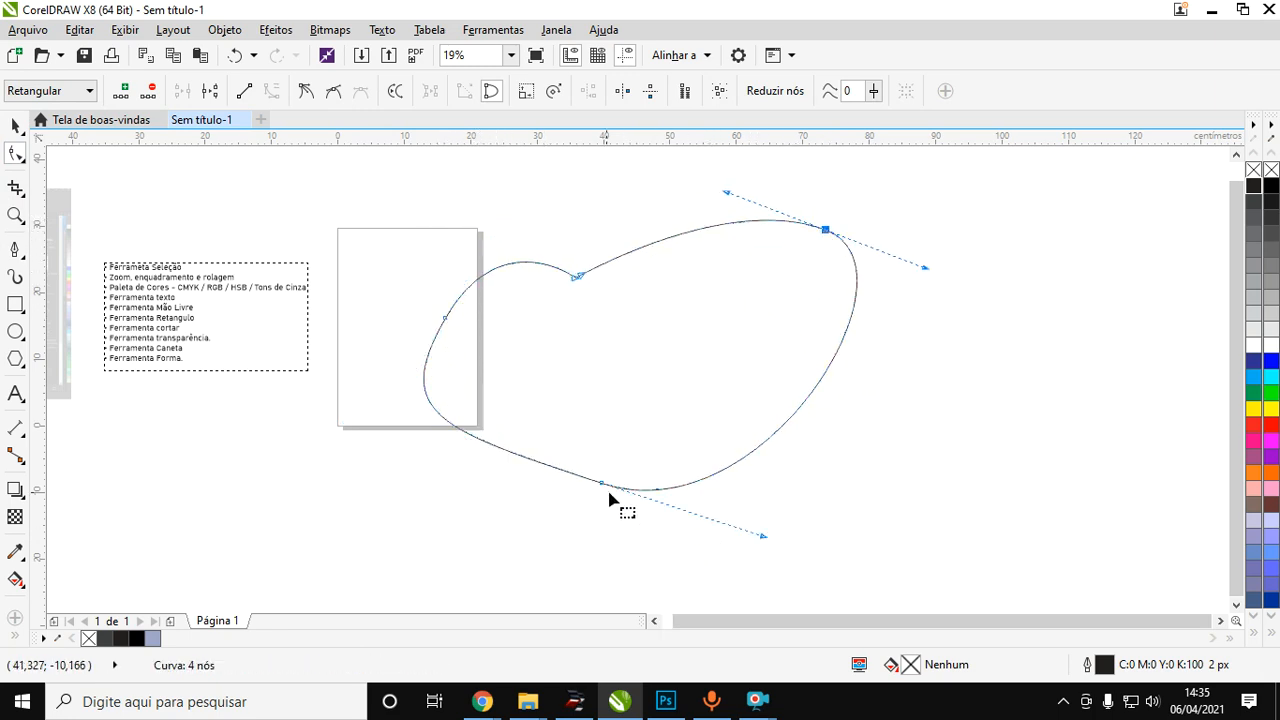
pyautogui.moveTo(601, 485); pyautogui.dragTo(671, 550)
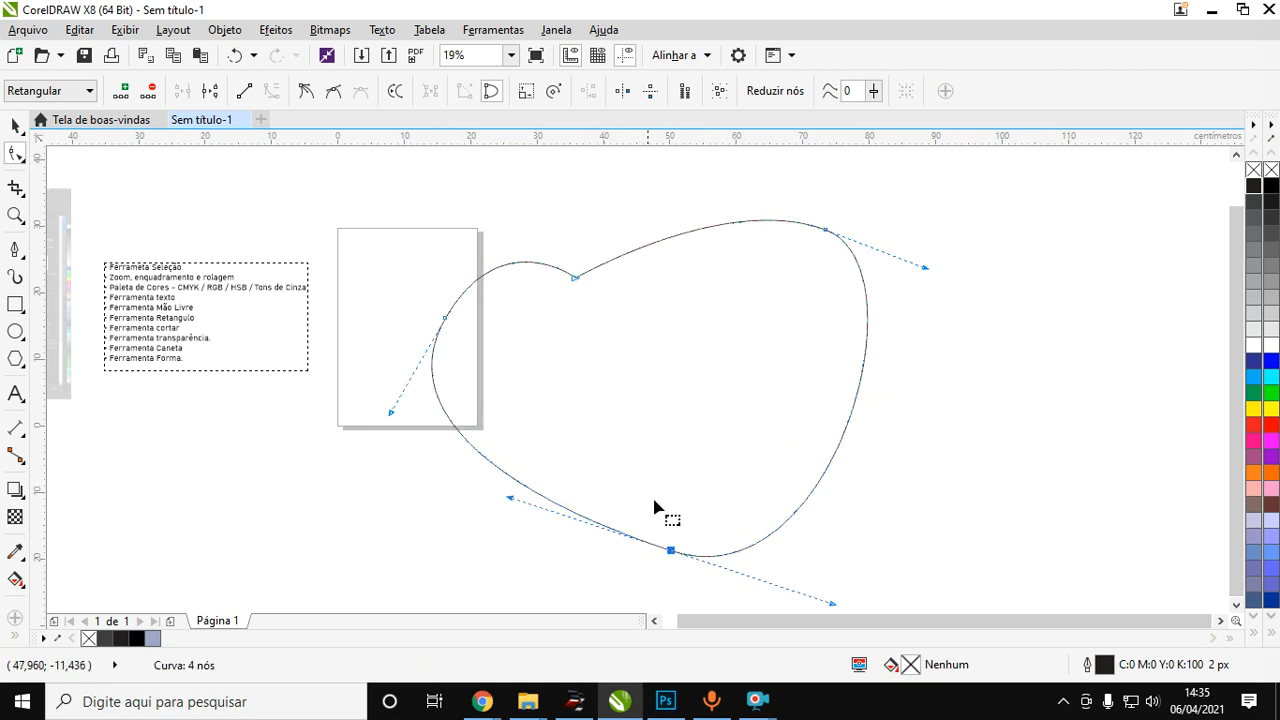
pyautogui.moveTo(392, 413); pyautogui.dragTo(418, 406)
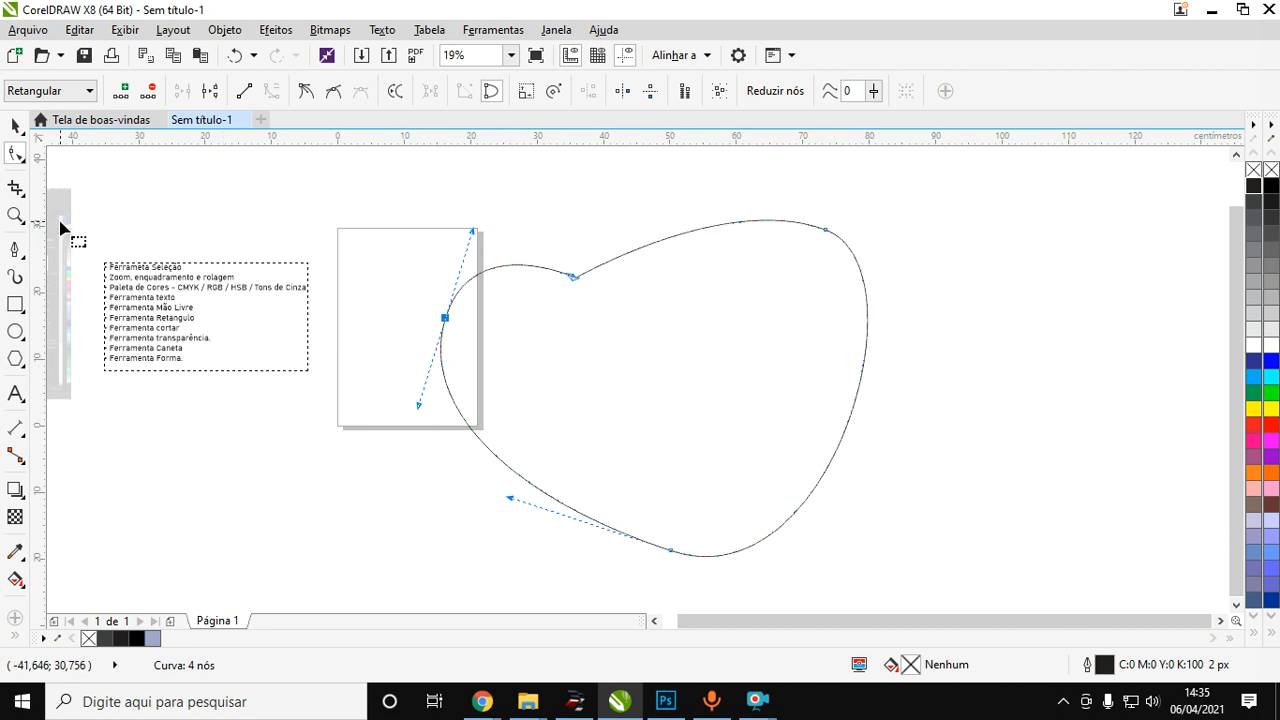
pyautogui.press('Delete')
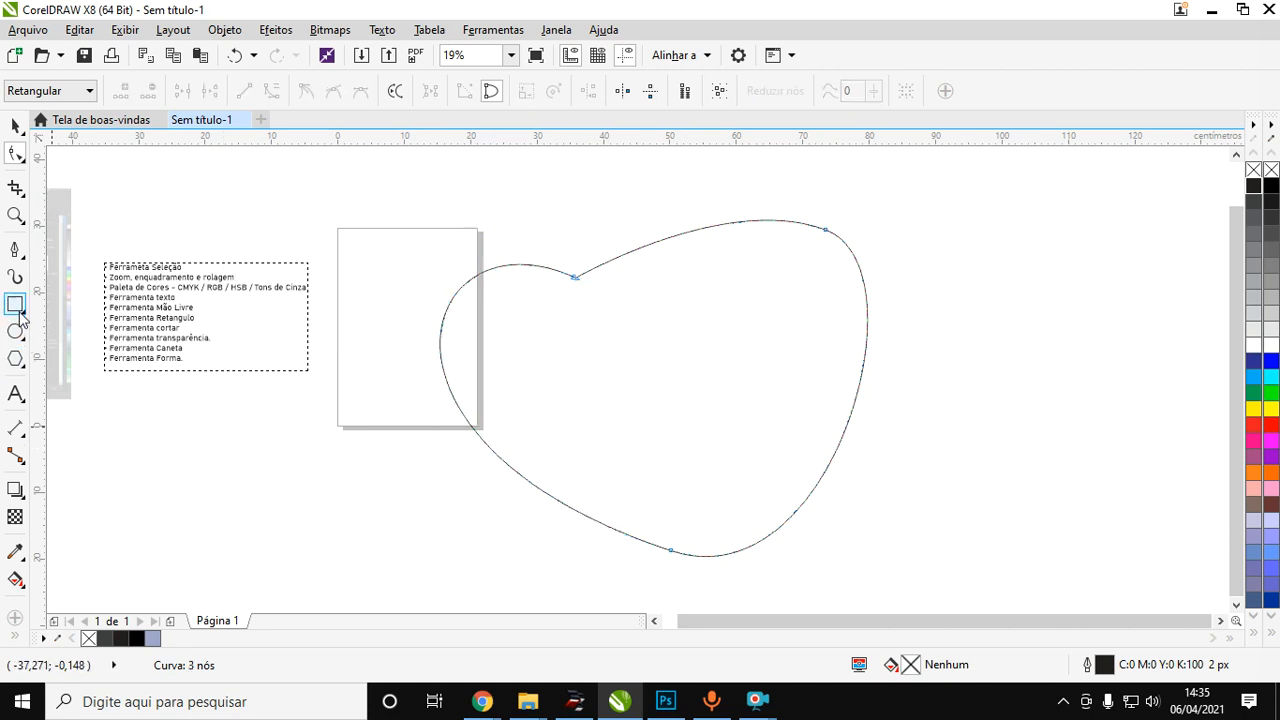
# Select the whole closed curve and delete it.
pyautogui.click(15, 125)
pyautogui.click(837, 357)
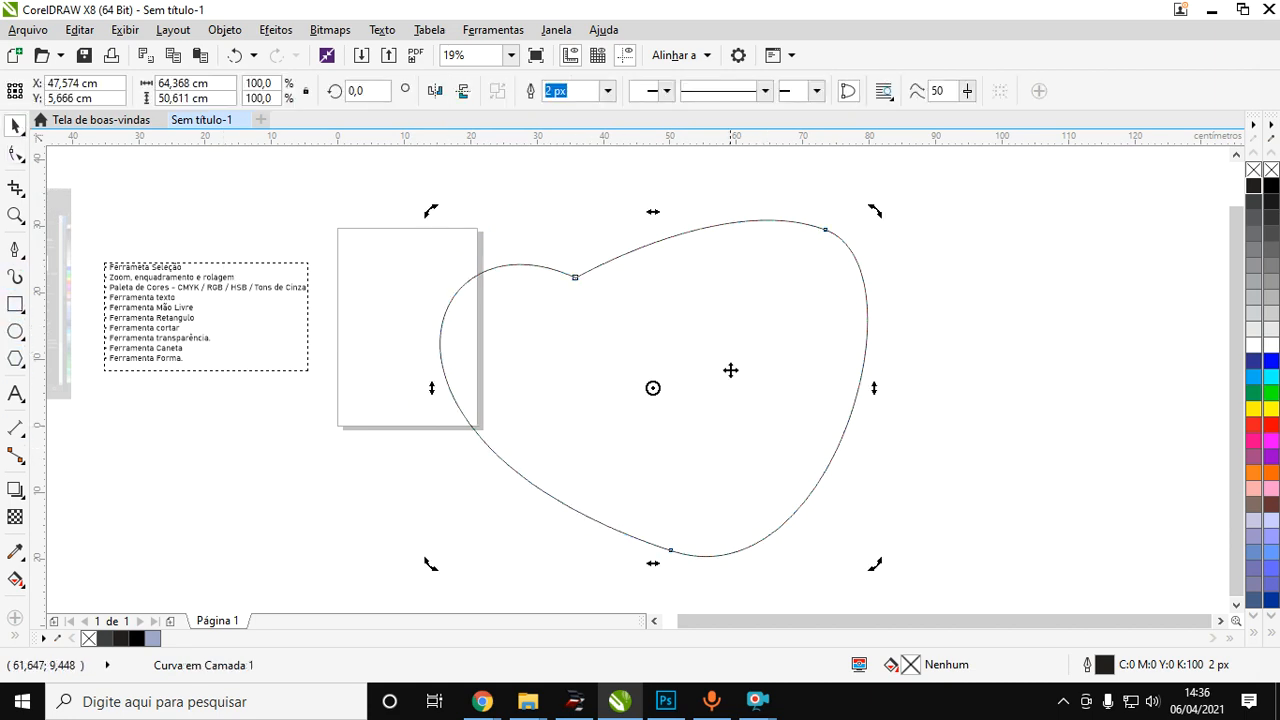
pyautogui.press('Delete')
# Draw a rectangle about 48 by 30.5 cm beside the page and convert it to curves.
pyautogui.click(16, 305)
pyautogui.moveTo(513, 270); pyautogui.dragTo(833, 474)
pyautogui.click(15, 155)
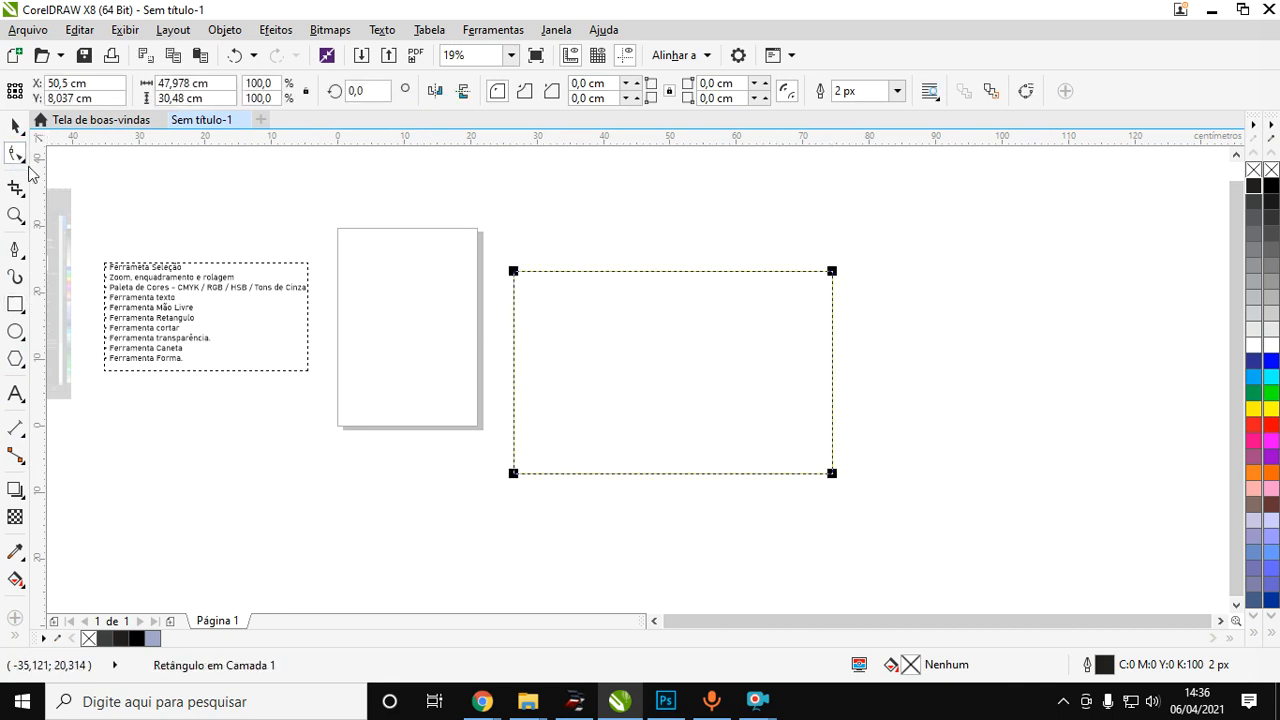
pyautogui.click(1027, 95)
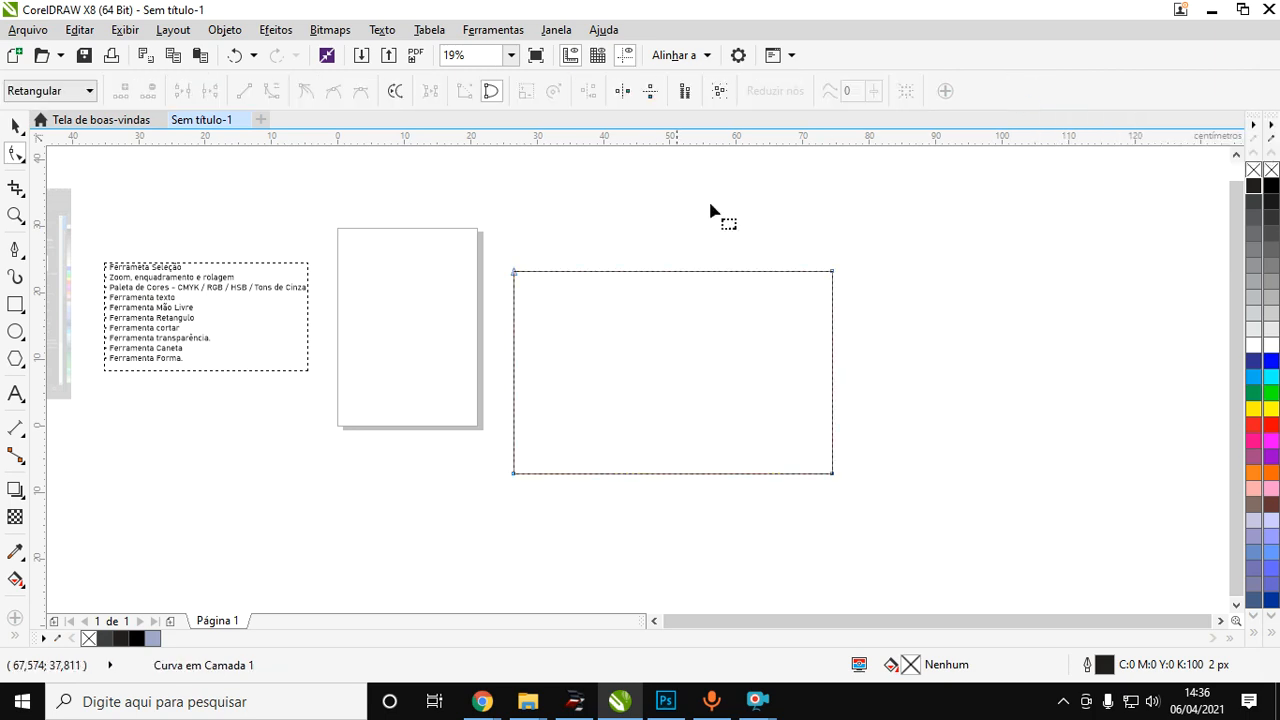
# Delete the rectangle's upper-left node and add a node at the middle of the resulting diagonal edge.
pyautogui.doubleClick(514, 273)
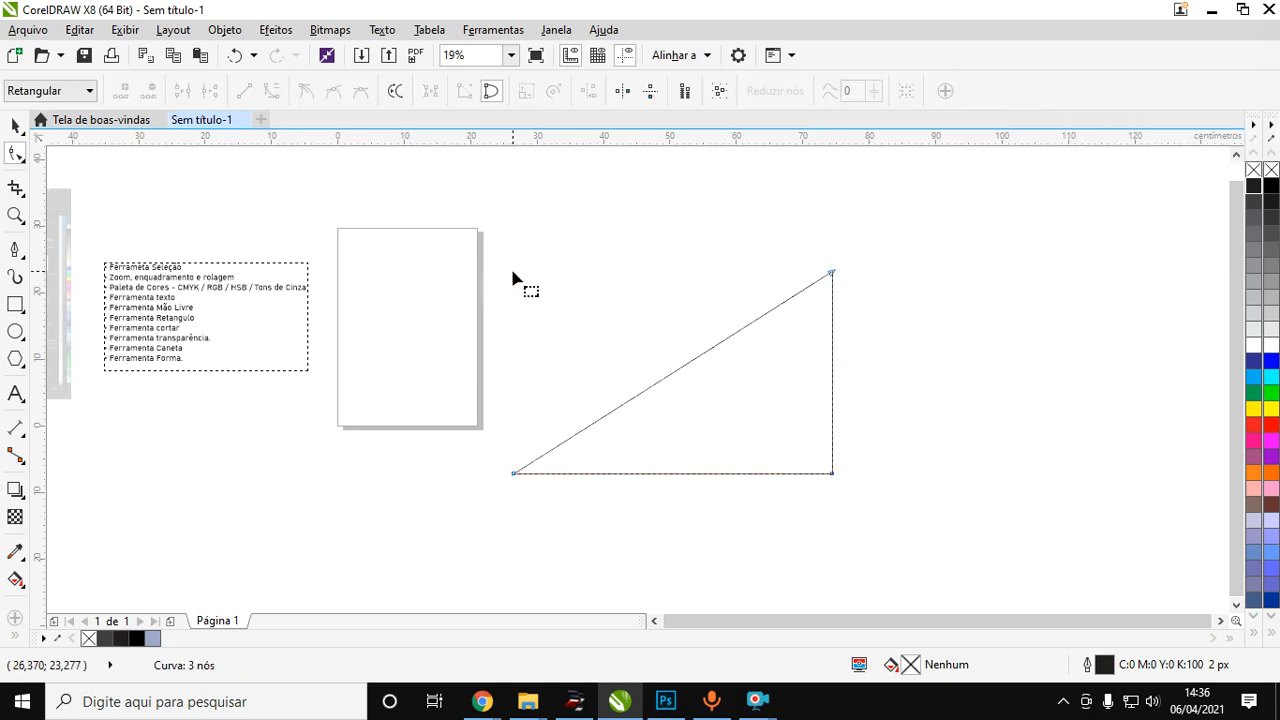
pyautogui.click(675, 373)
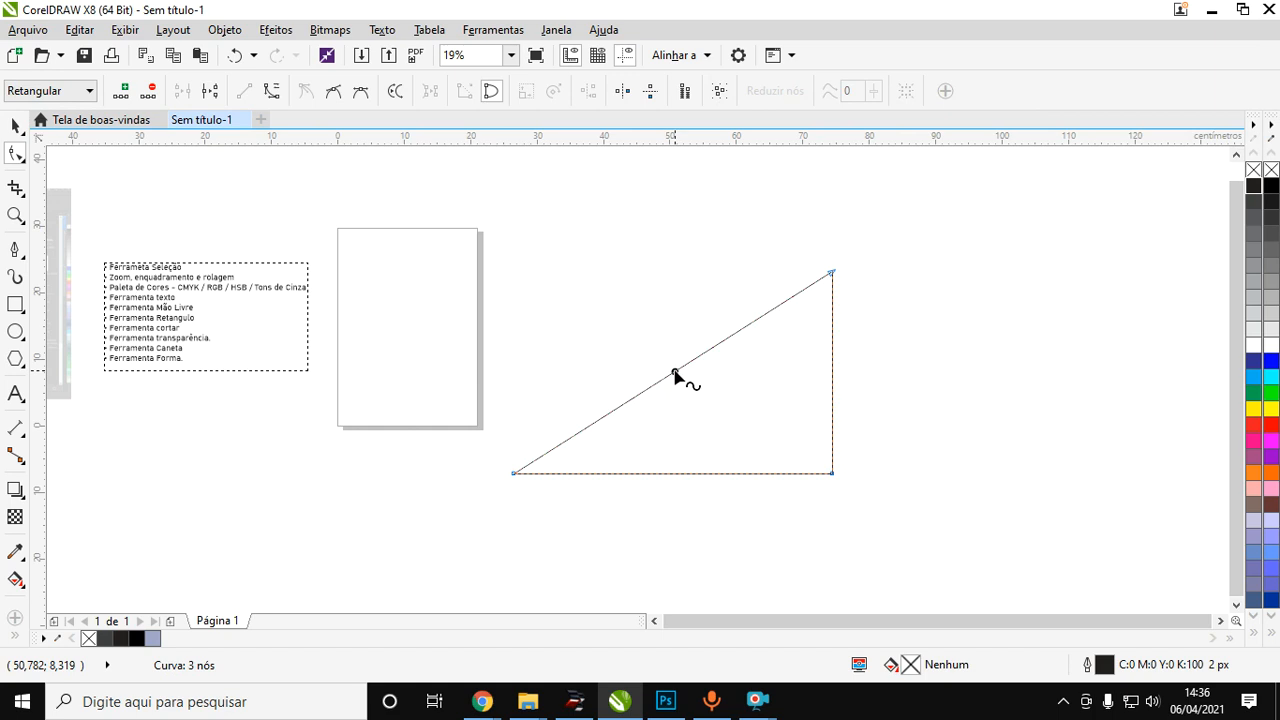
pyautogui.rightClick(675, 373)
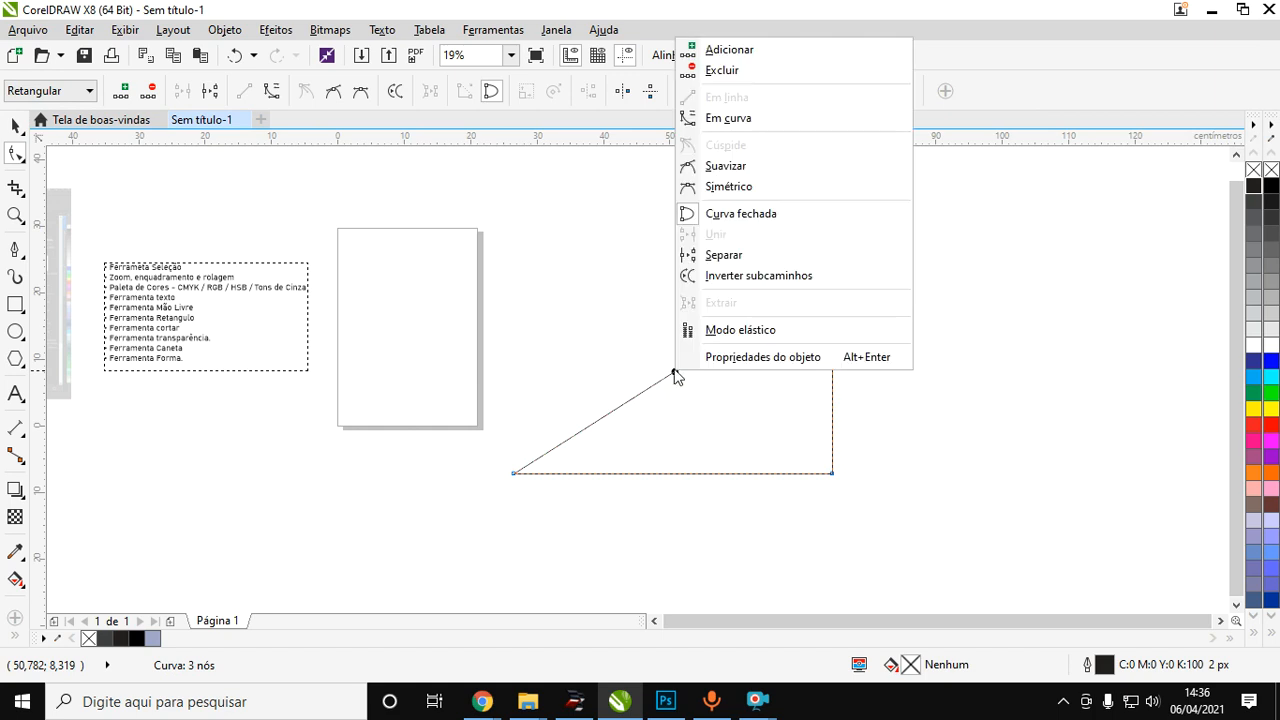
pyautogui.click(713, 50)
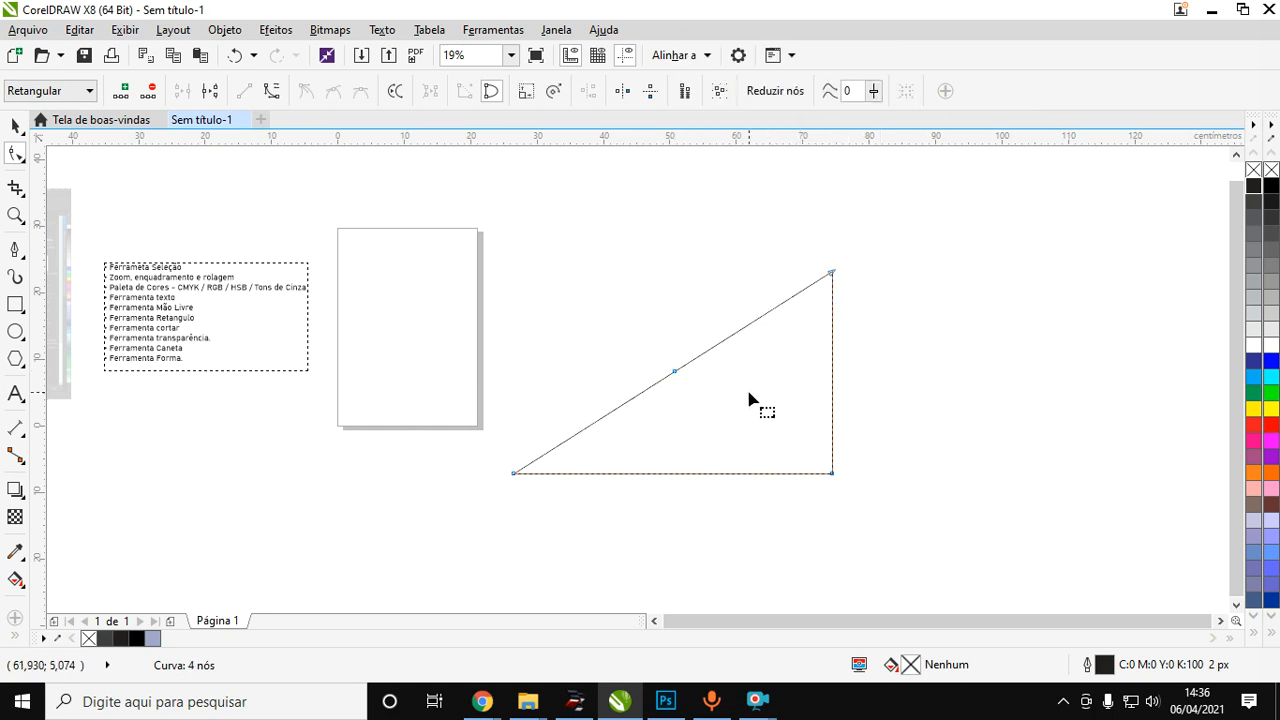
# Convert the triangle's straight diagonal to a curve and bend it inward with its control handles.
pyautogui.click(678, 371)
pyautogui.rightClick(678, 373)
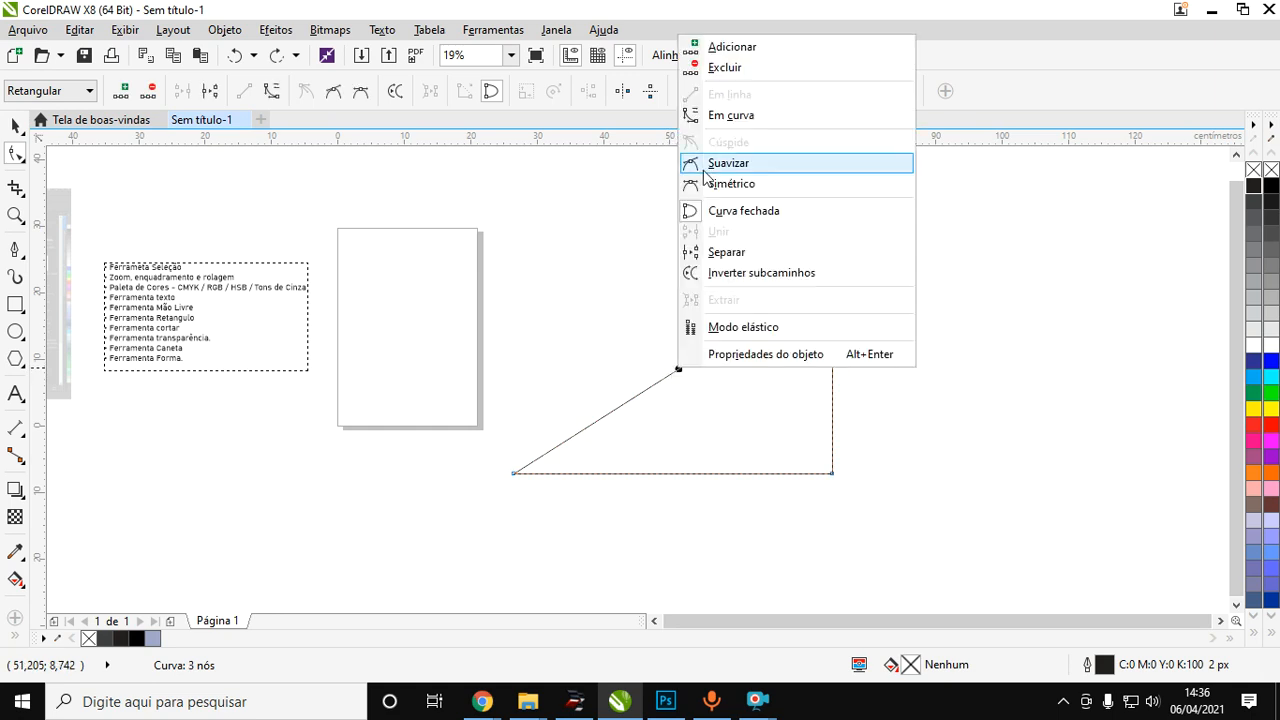
pyautogui.click(722, 118)
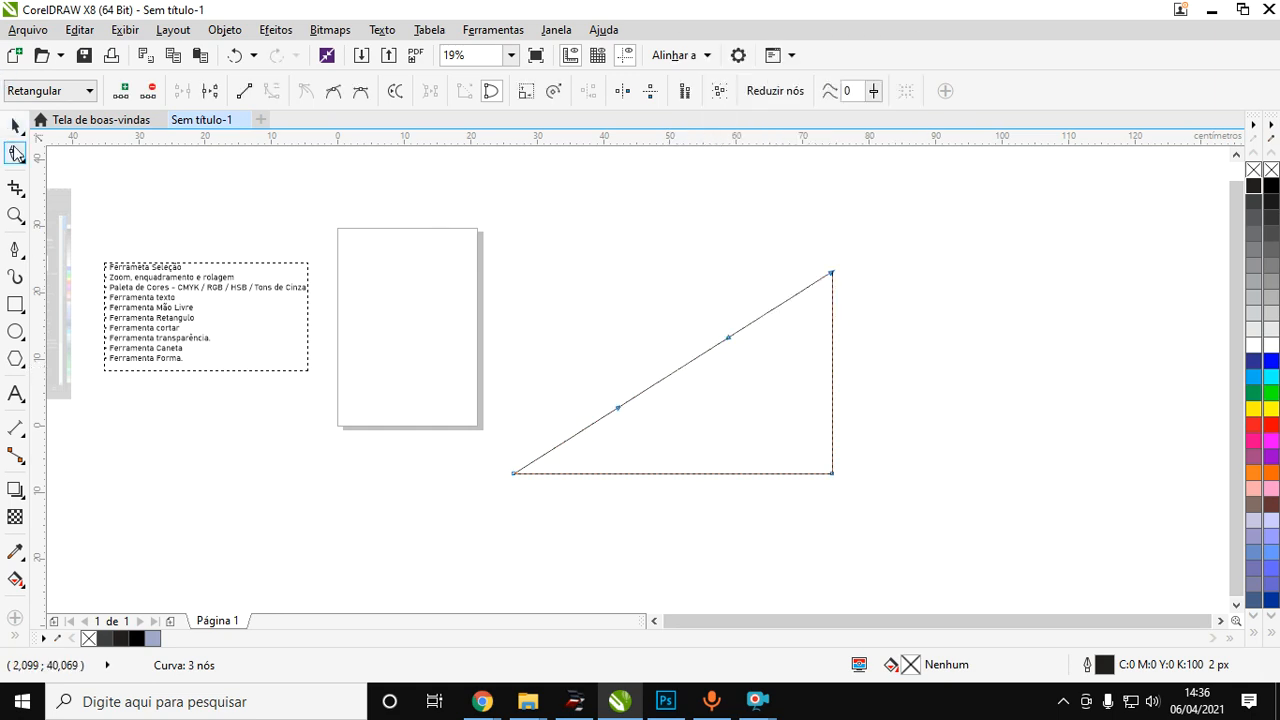
pyautogui.moveTo(727, 341); pyautogui.dragTo(667, 437)
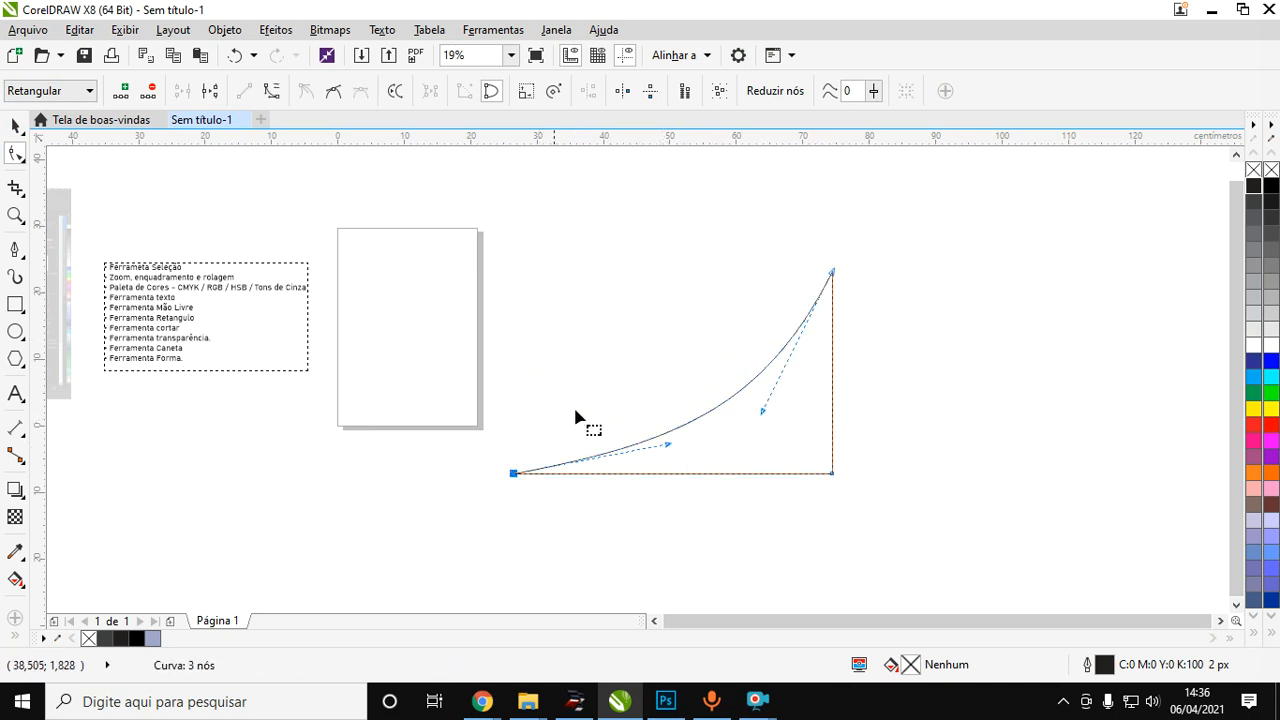
pyautogui.scroll(2, 113, 369)
pyautogui.scroll(-6, 240, 403)
pyautogui.scroll(6, 290, 390)
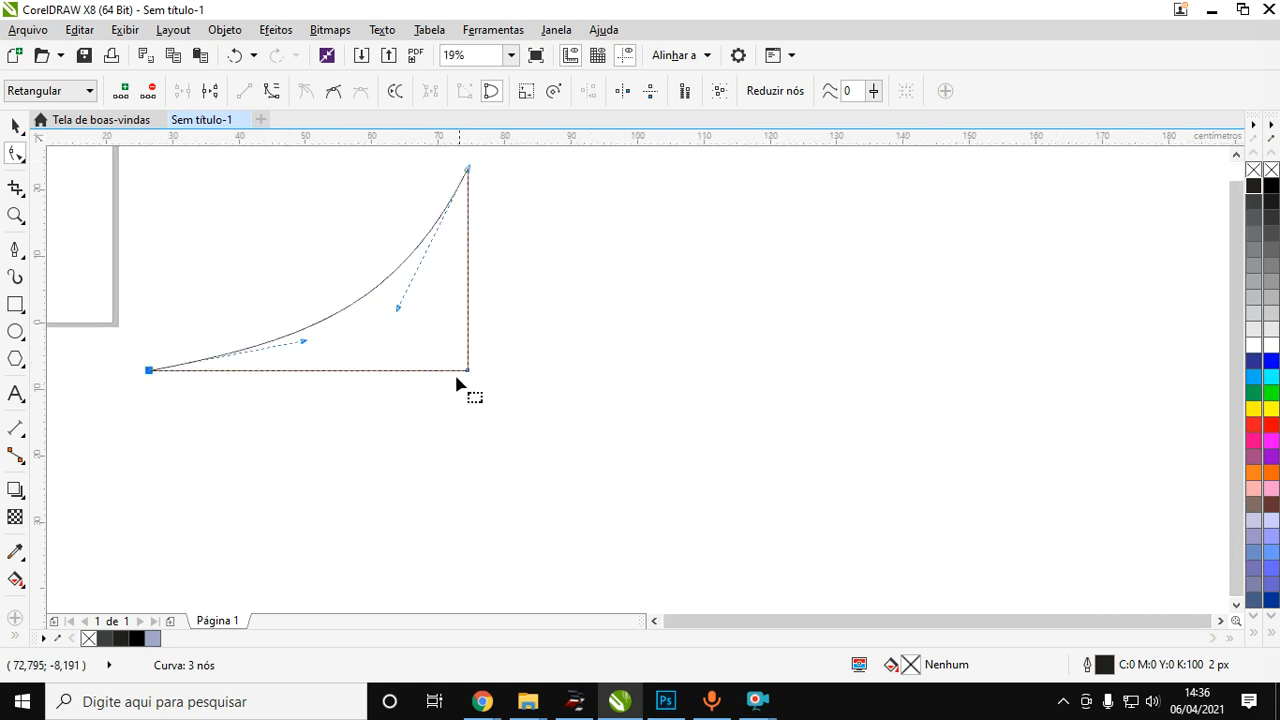
# Convert the triangle's straight horizontal base to a curve and bend it upward into the shape.
pyautogui.click(335, 372)
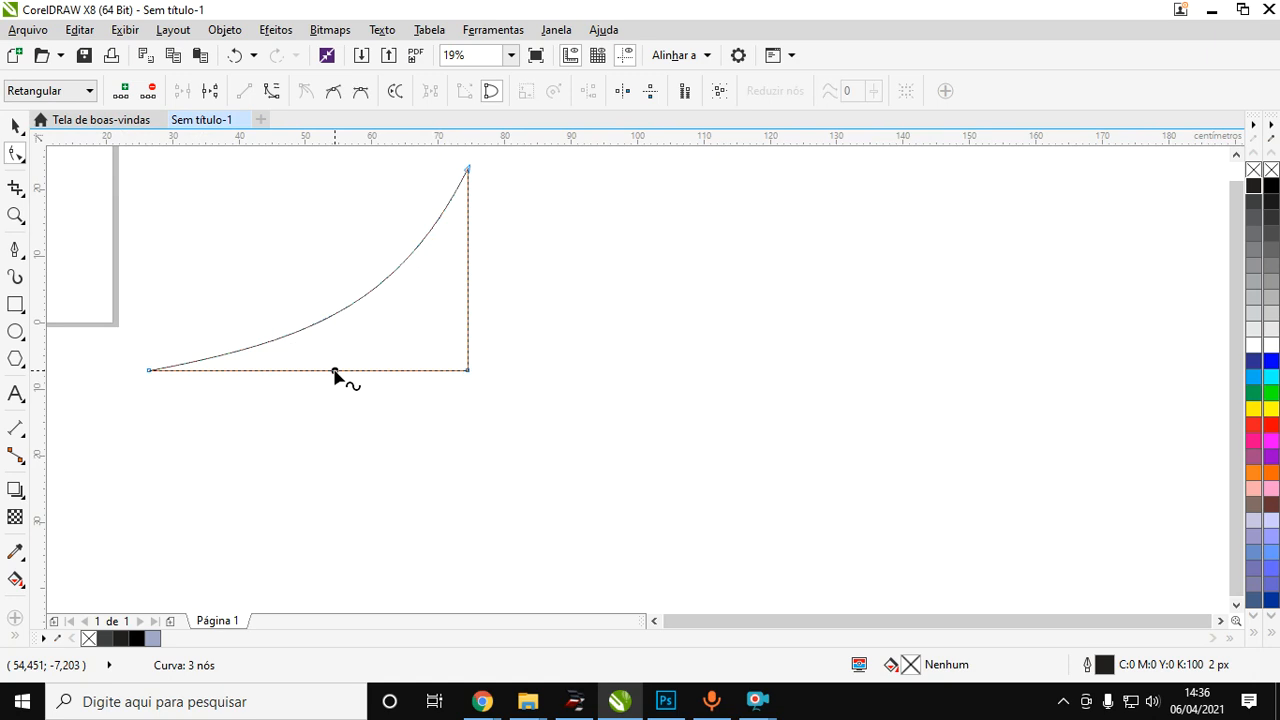
pyautogui.rightClick(335, 372)
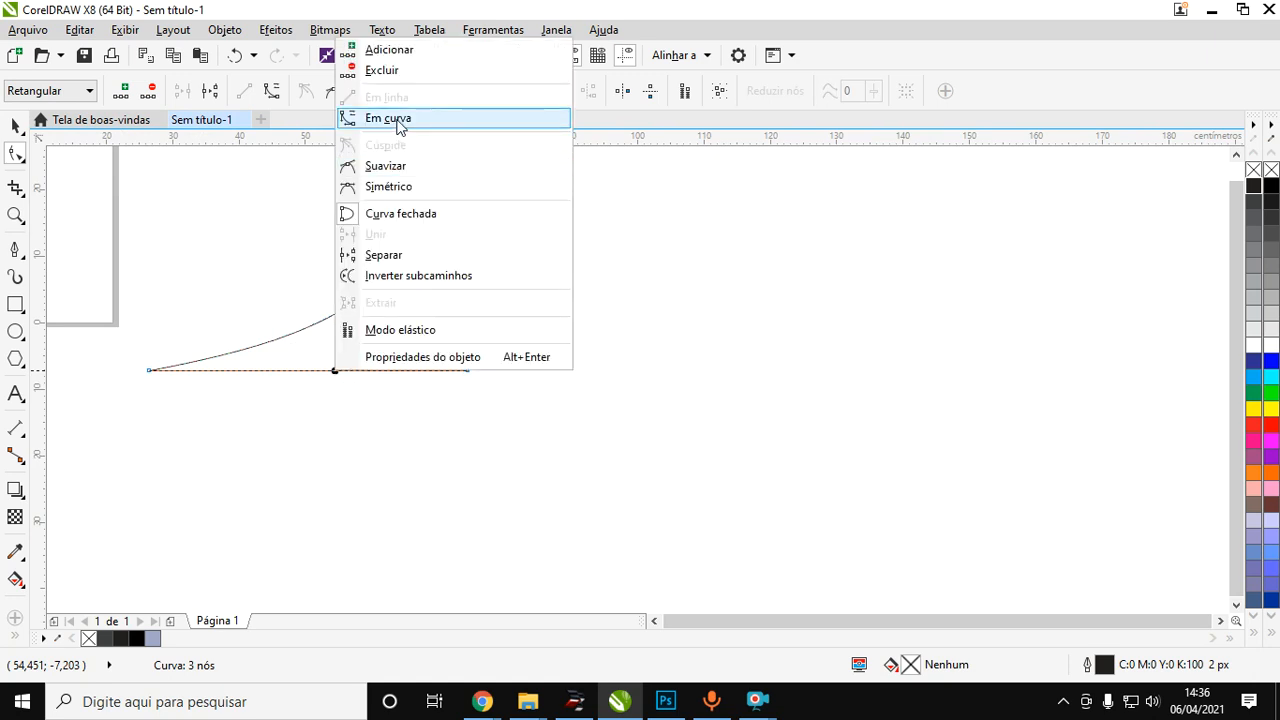
pyautogui.click(390, 118)
pyautogui.moveTo(360, 372); pyautogui.dragTo(383, 320)
pyautogui.click(15, 127)
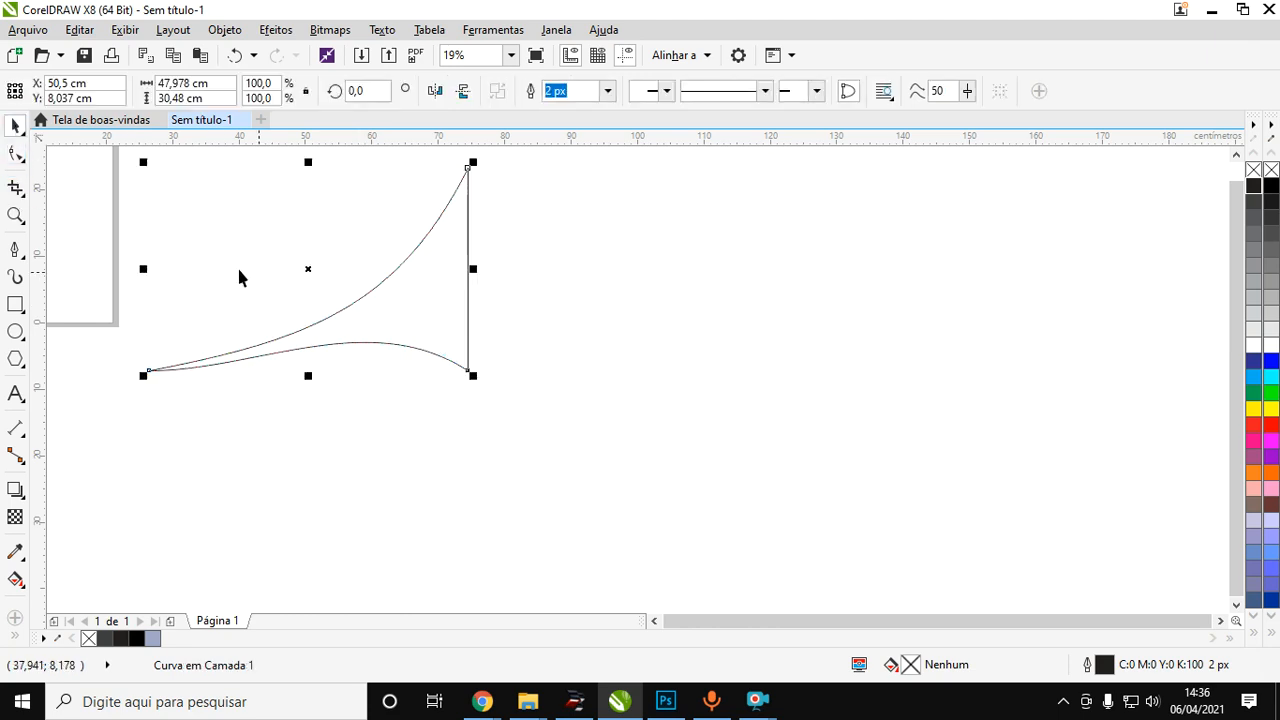
# Add a node at the middle of the shape's straight vertical edge with the Shape tool.
pyautogui.click(14, 155)
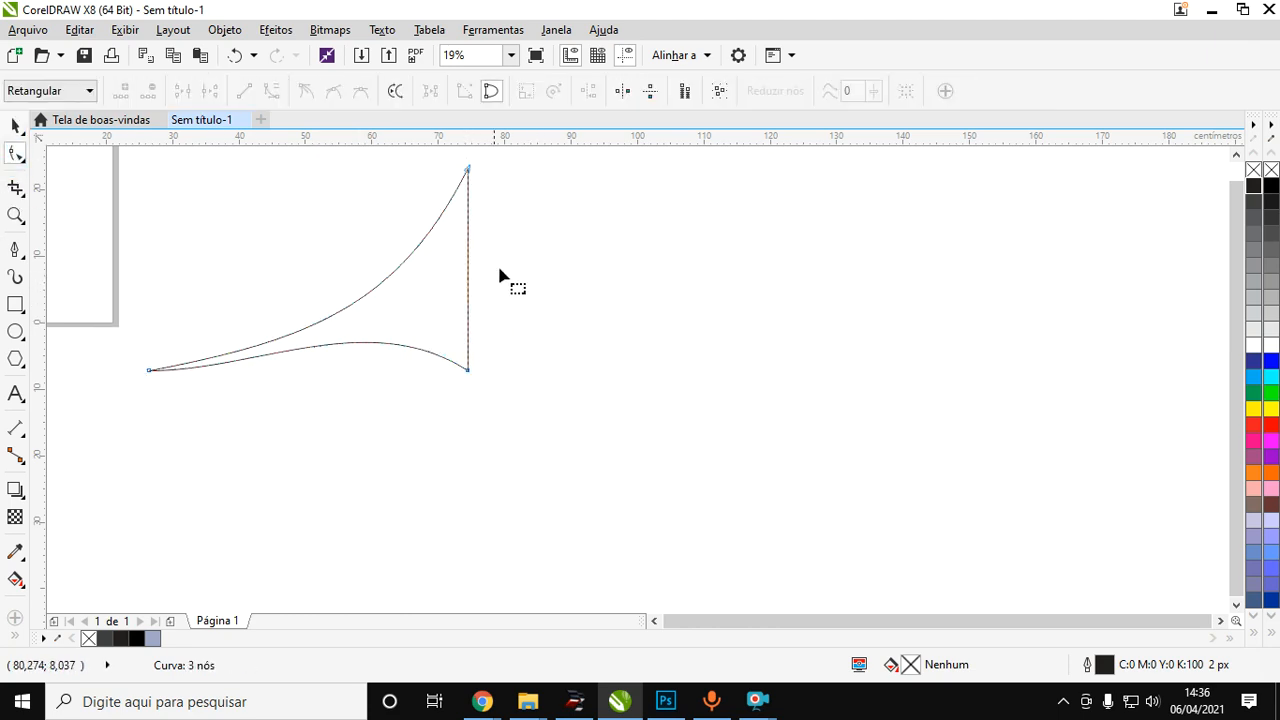
pyautogui.rightClick(467, 268)
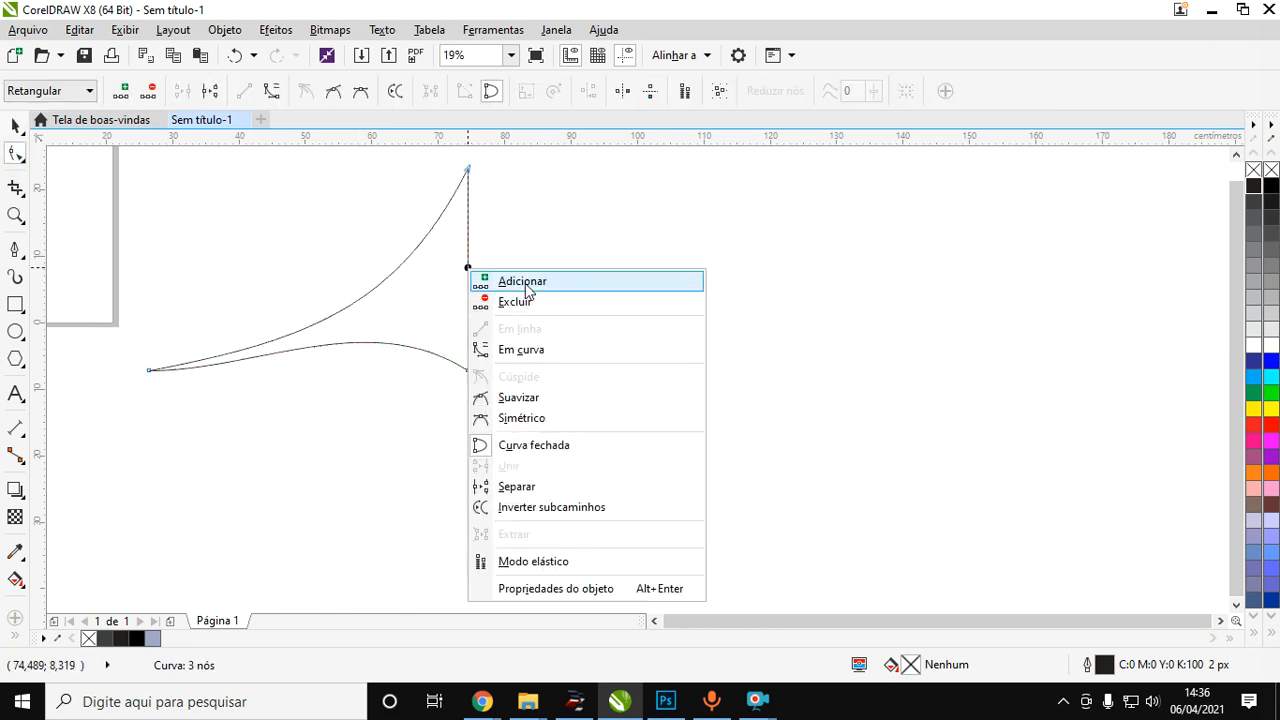
pyautogui.click(505, 280)
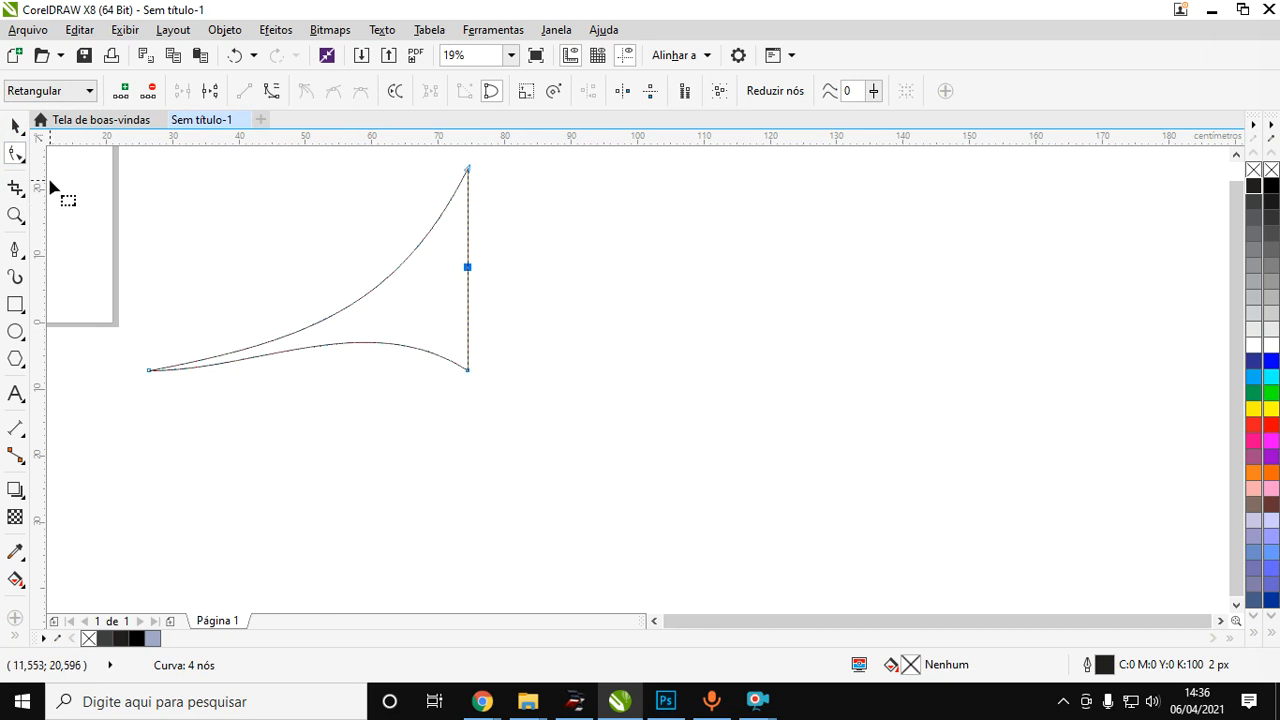
# Convert the upper half of the vertical edge to a curve and bulge it outward, making the shape about 57.8 cm wide.
pyautogui.rightClick(469, 268)
pyautogui.click(522, 350)
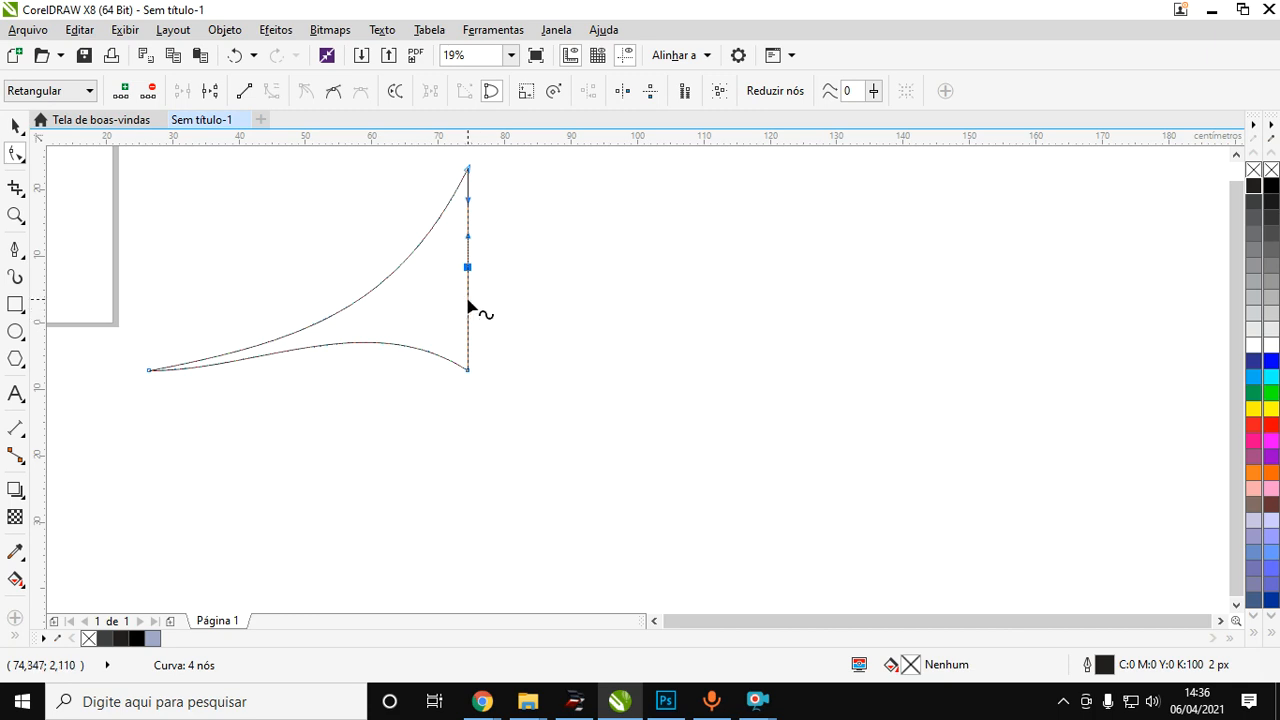
pyautogui.moveTo(468, 232); pyautogui.dragTo(537, 208)
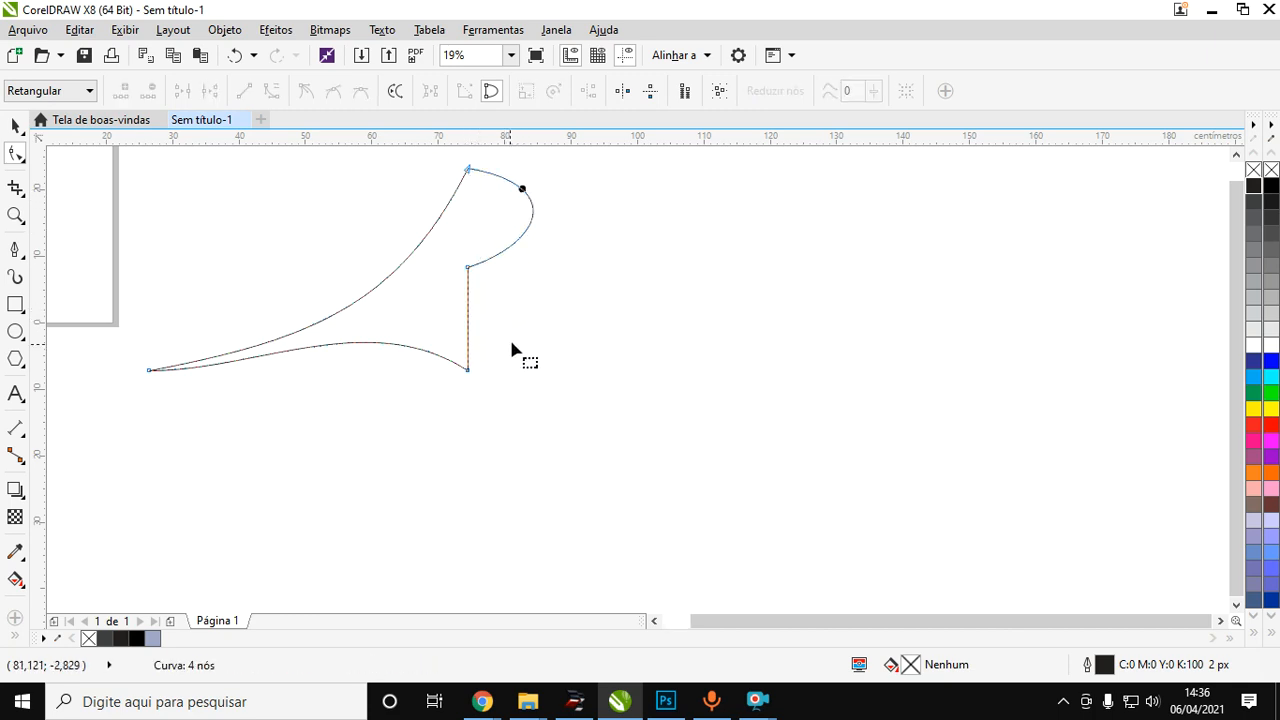
pyautogui.click(16, 125)
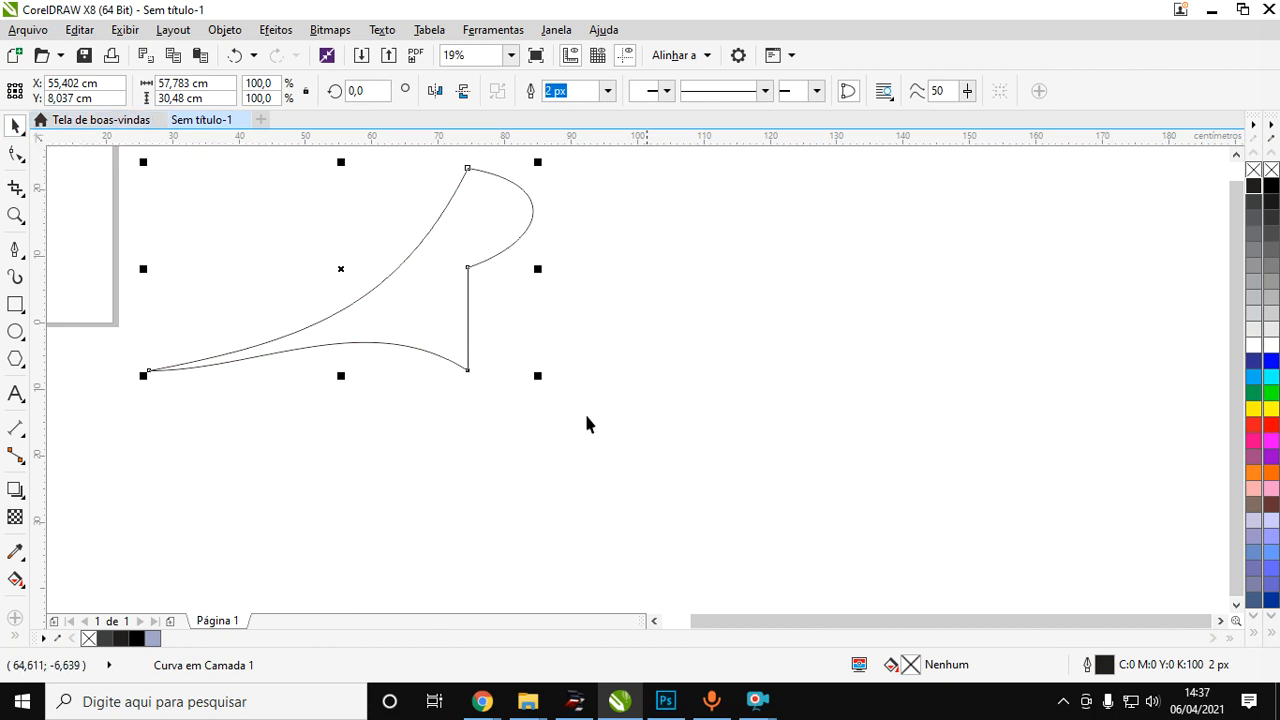
pyautogui.moveTo(760, 700)
pyautogui.click(785, 673)
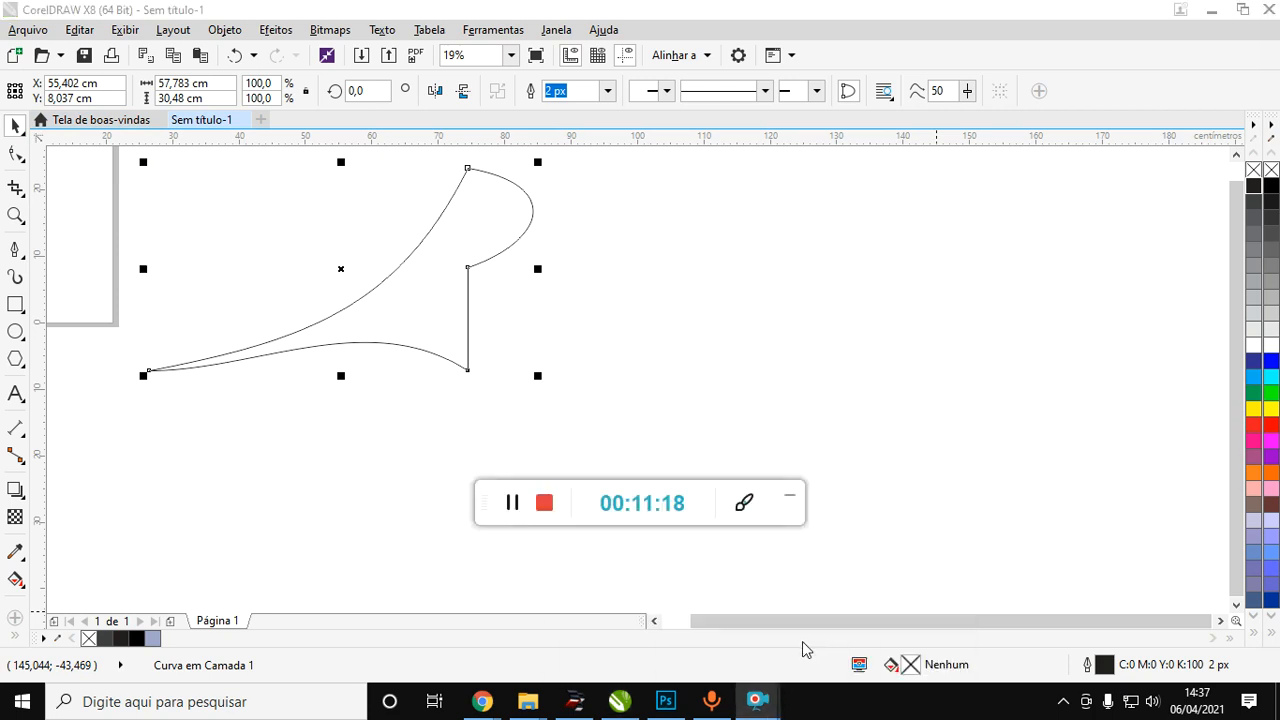